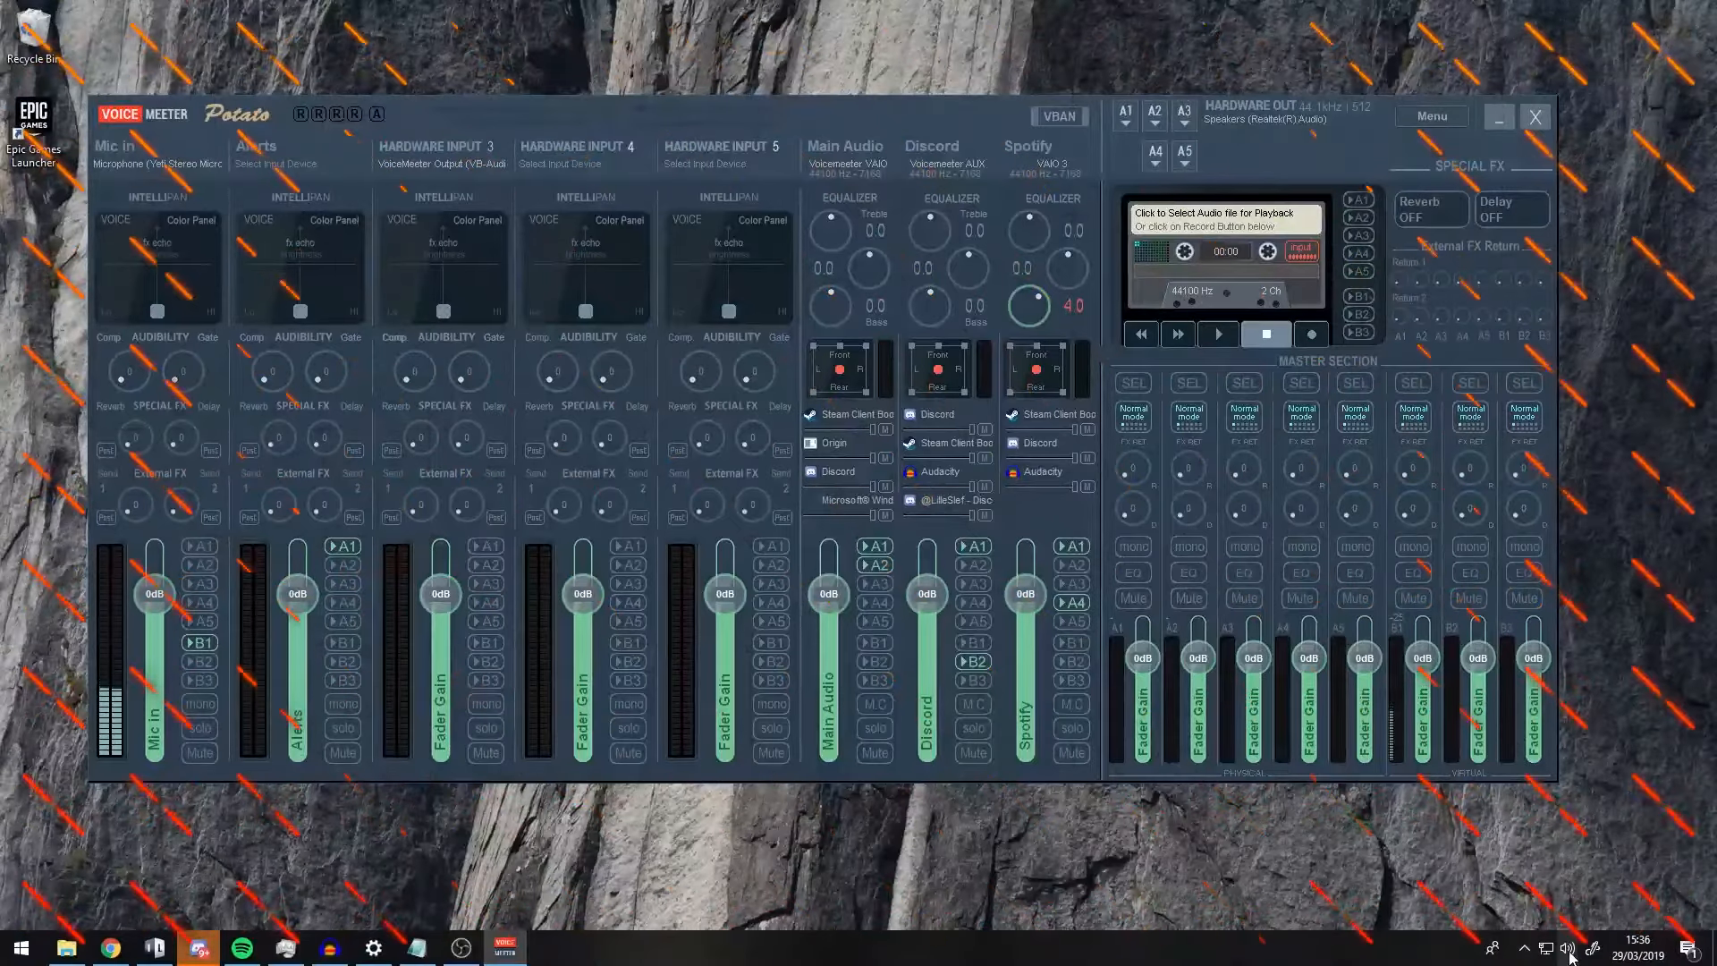
- Open the Windows Sound settings, move the window aside and bring up the Sound control panel
right_click(1569, 955)
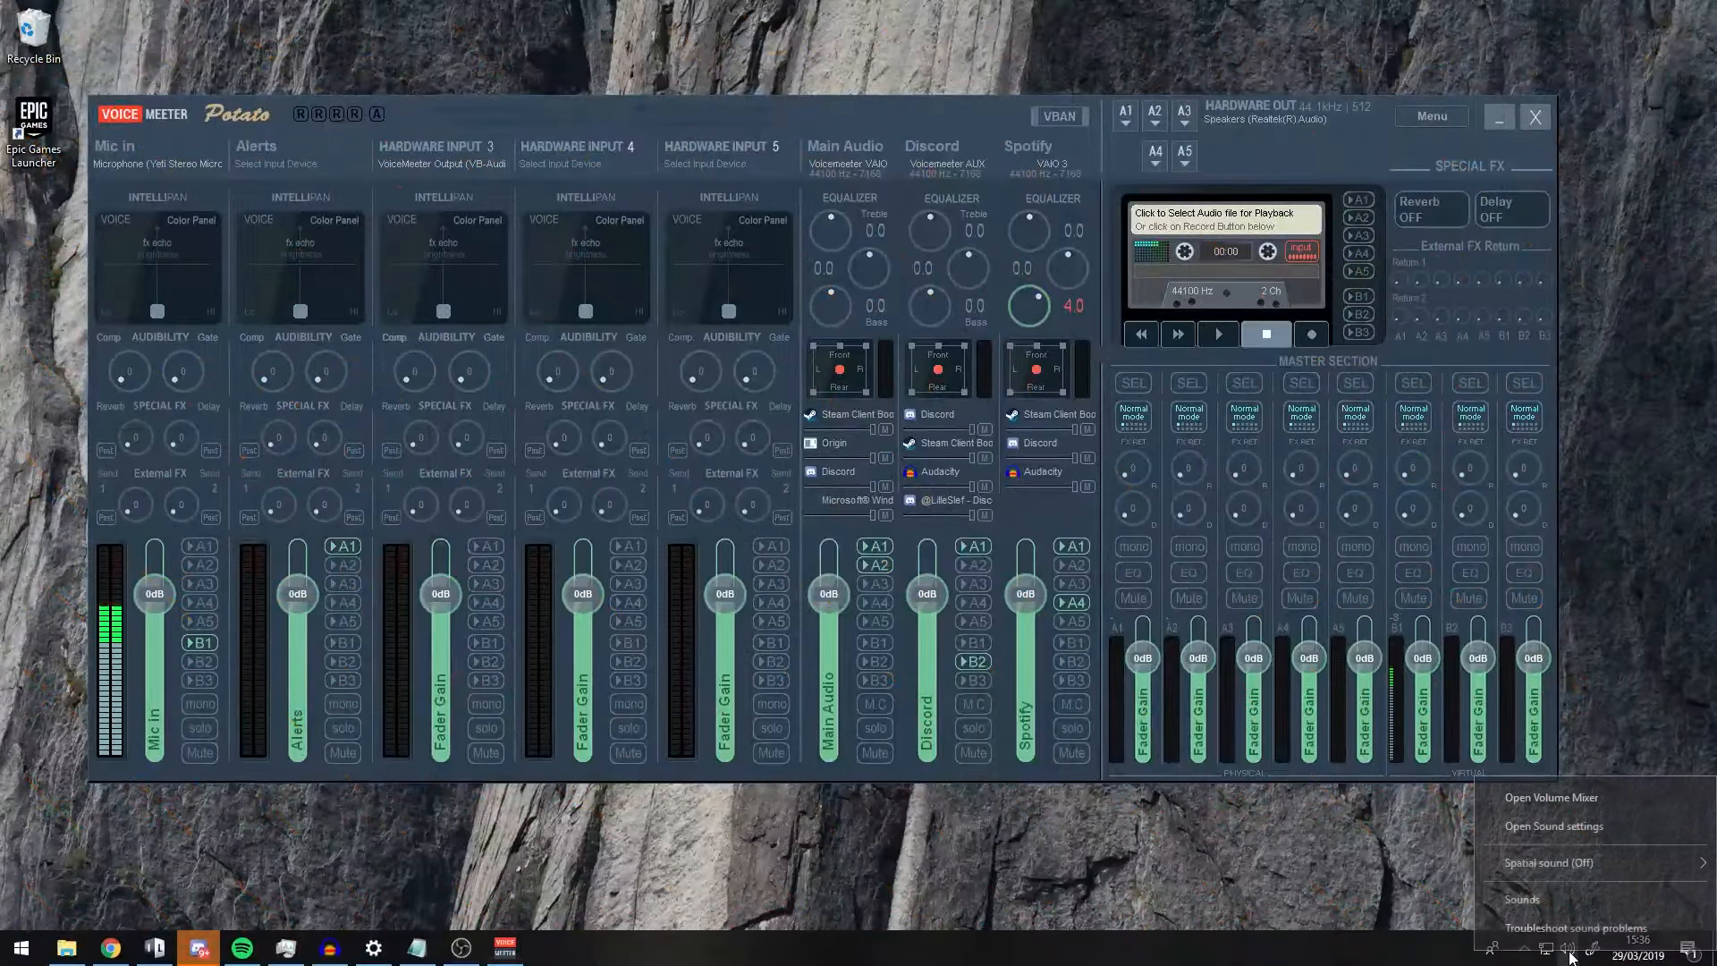
left_click(1574, 829)
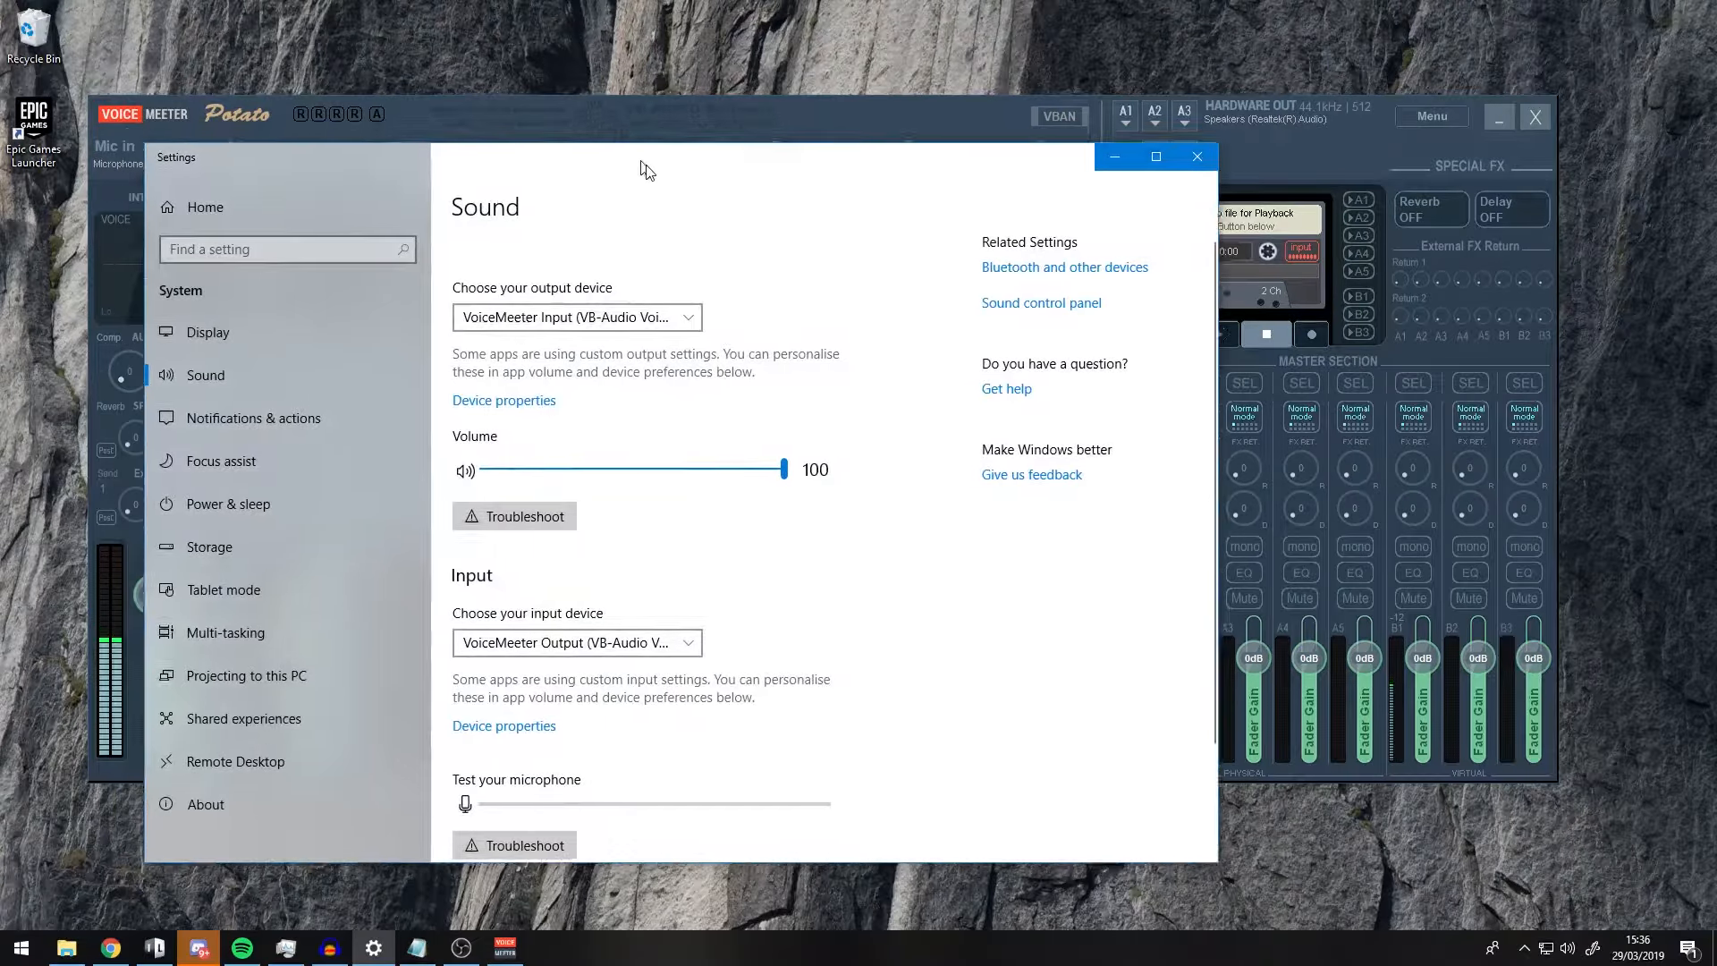
left_click_drag(640, 163, 747, 169)
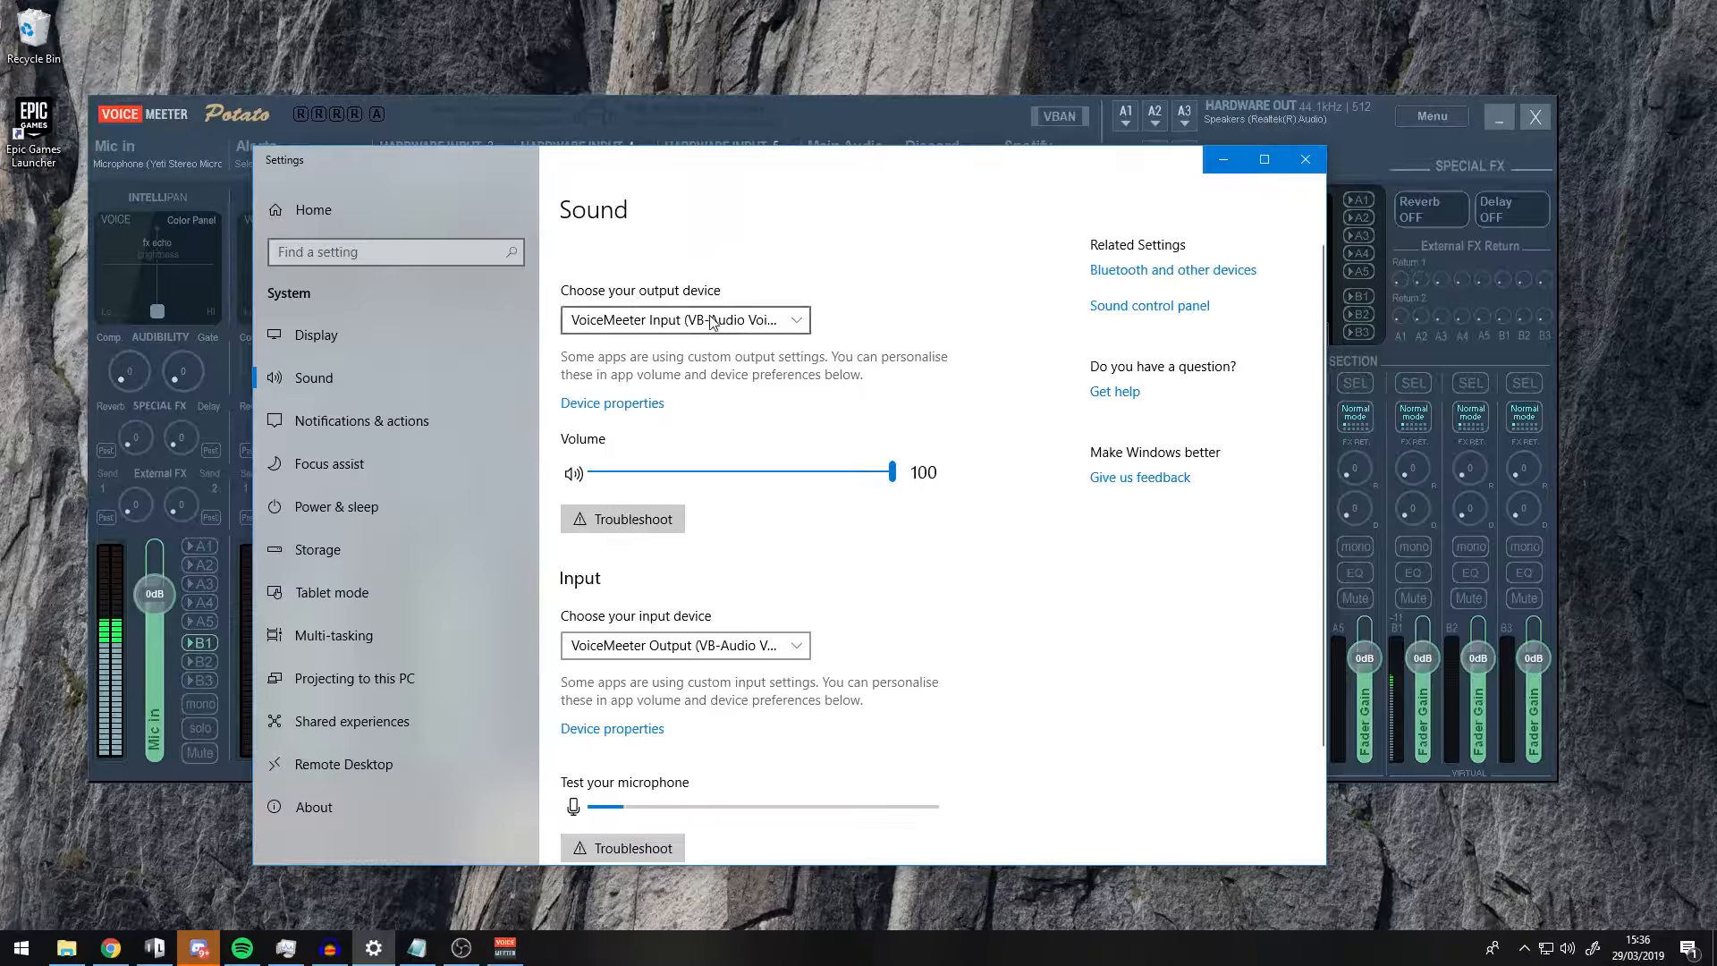
left_click(1156, 309)
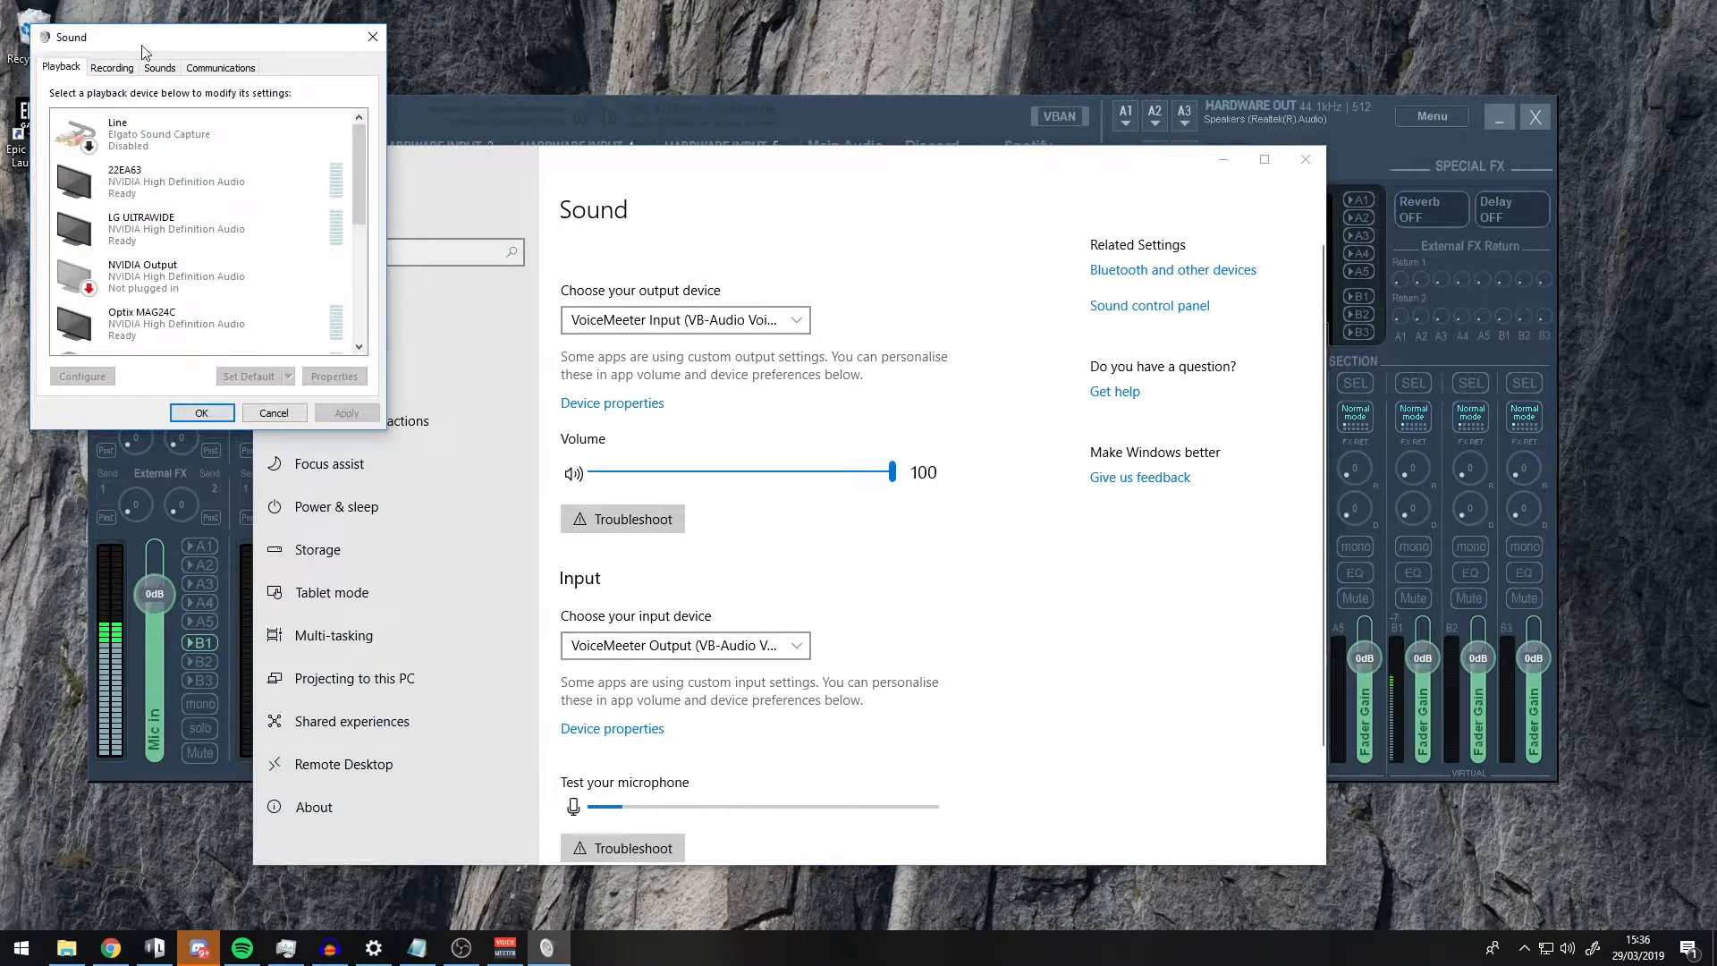
- Move the Sound dialog to open space and check VoiceMeeter Input as the default playback device
left_click_drag(143, 45, 646, 126)
left_click_drag(862, 270, 862, 400)
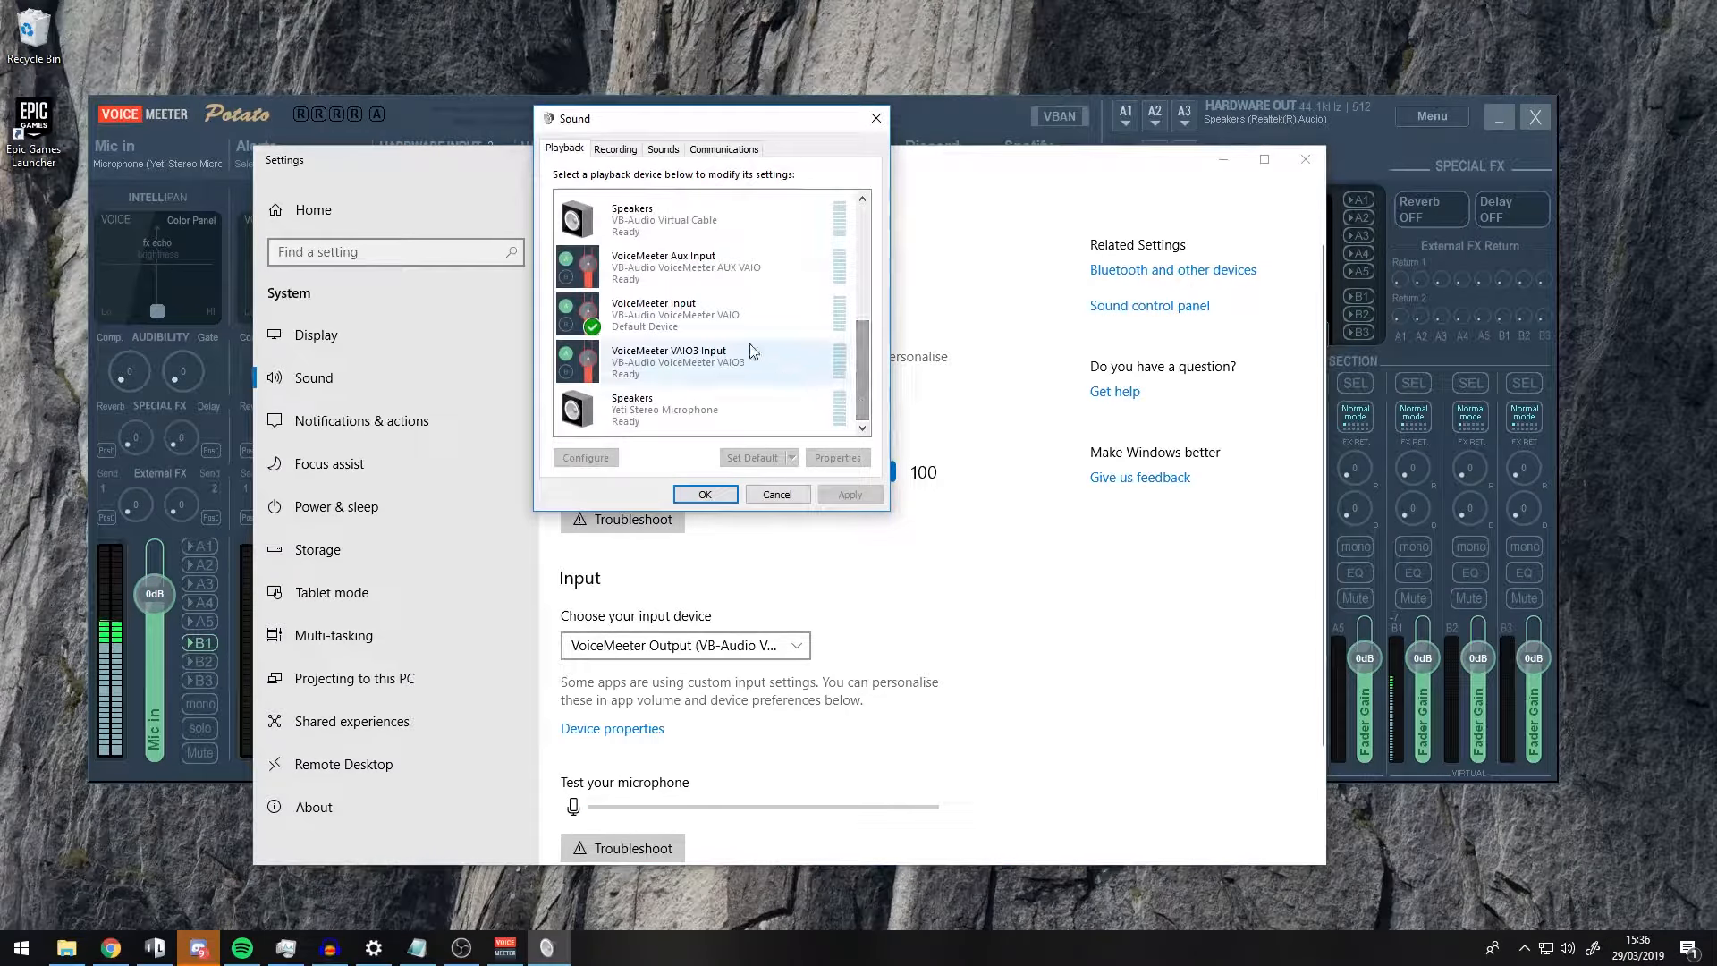
right_click(675, 319)
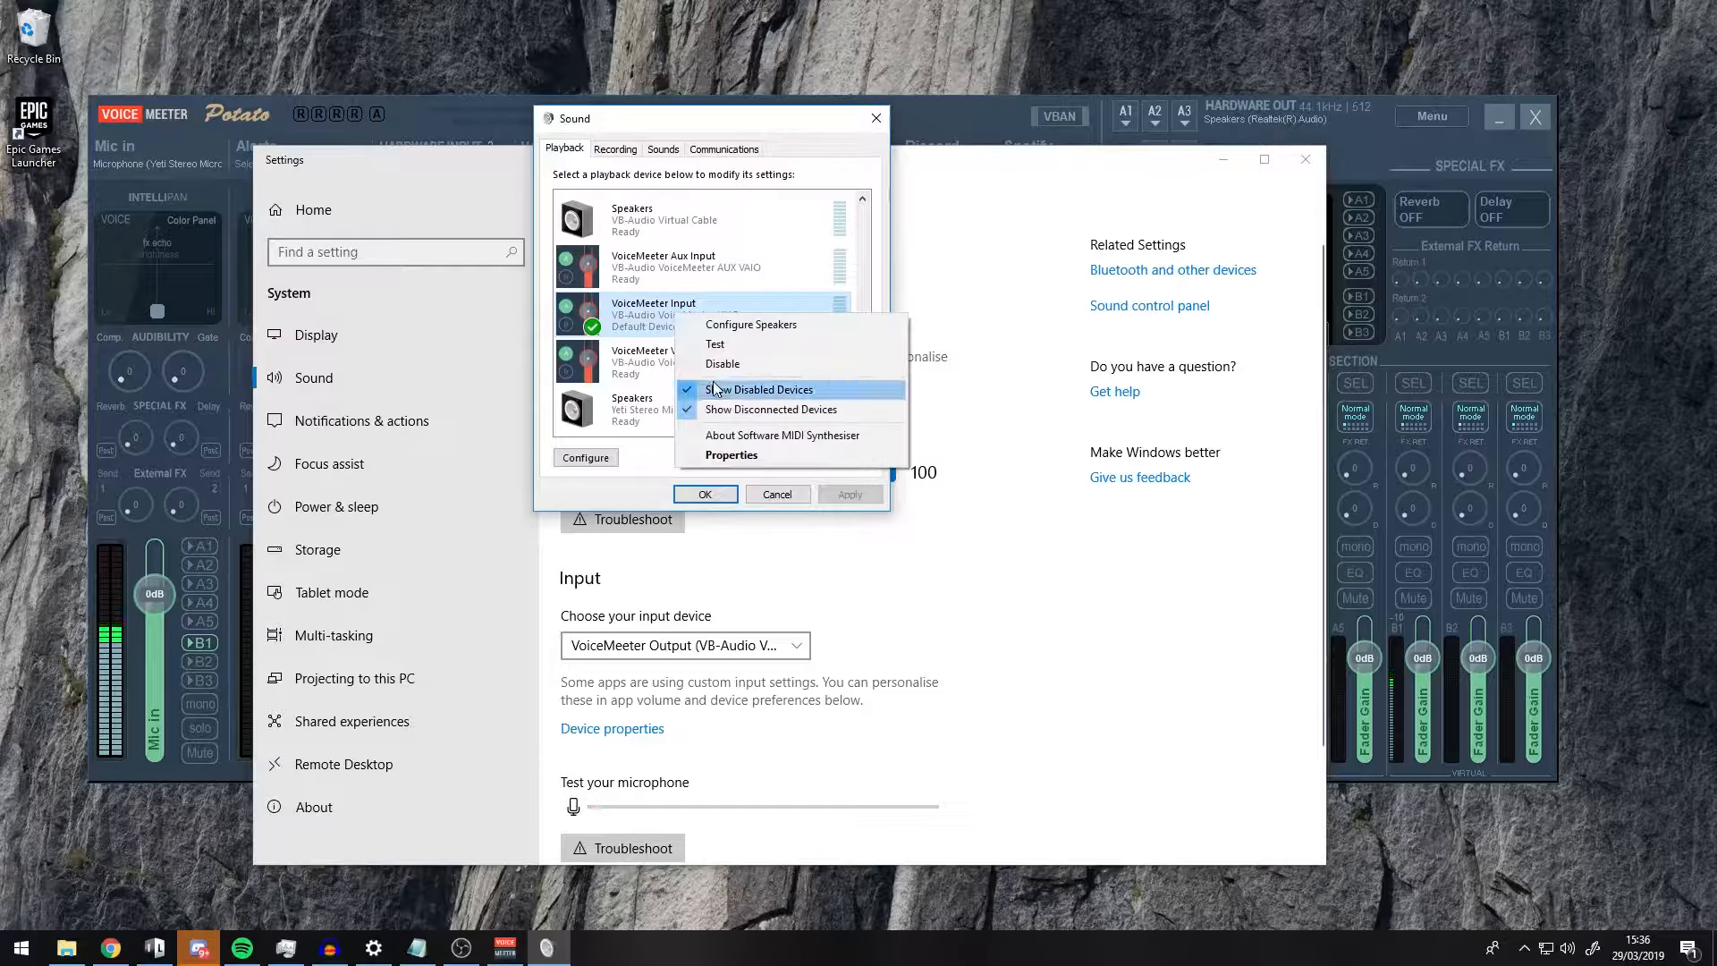
left_click(651, 327)
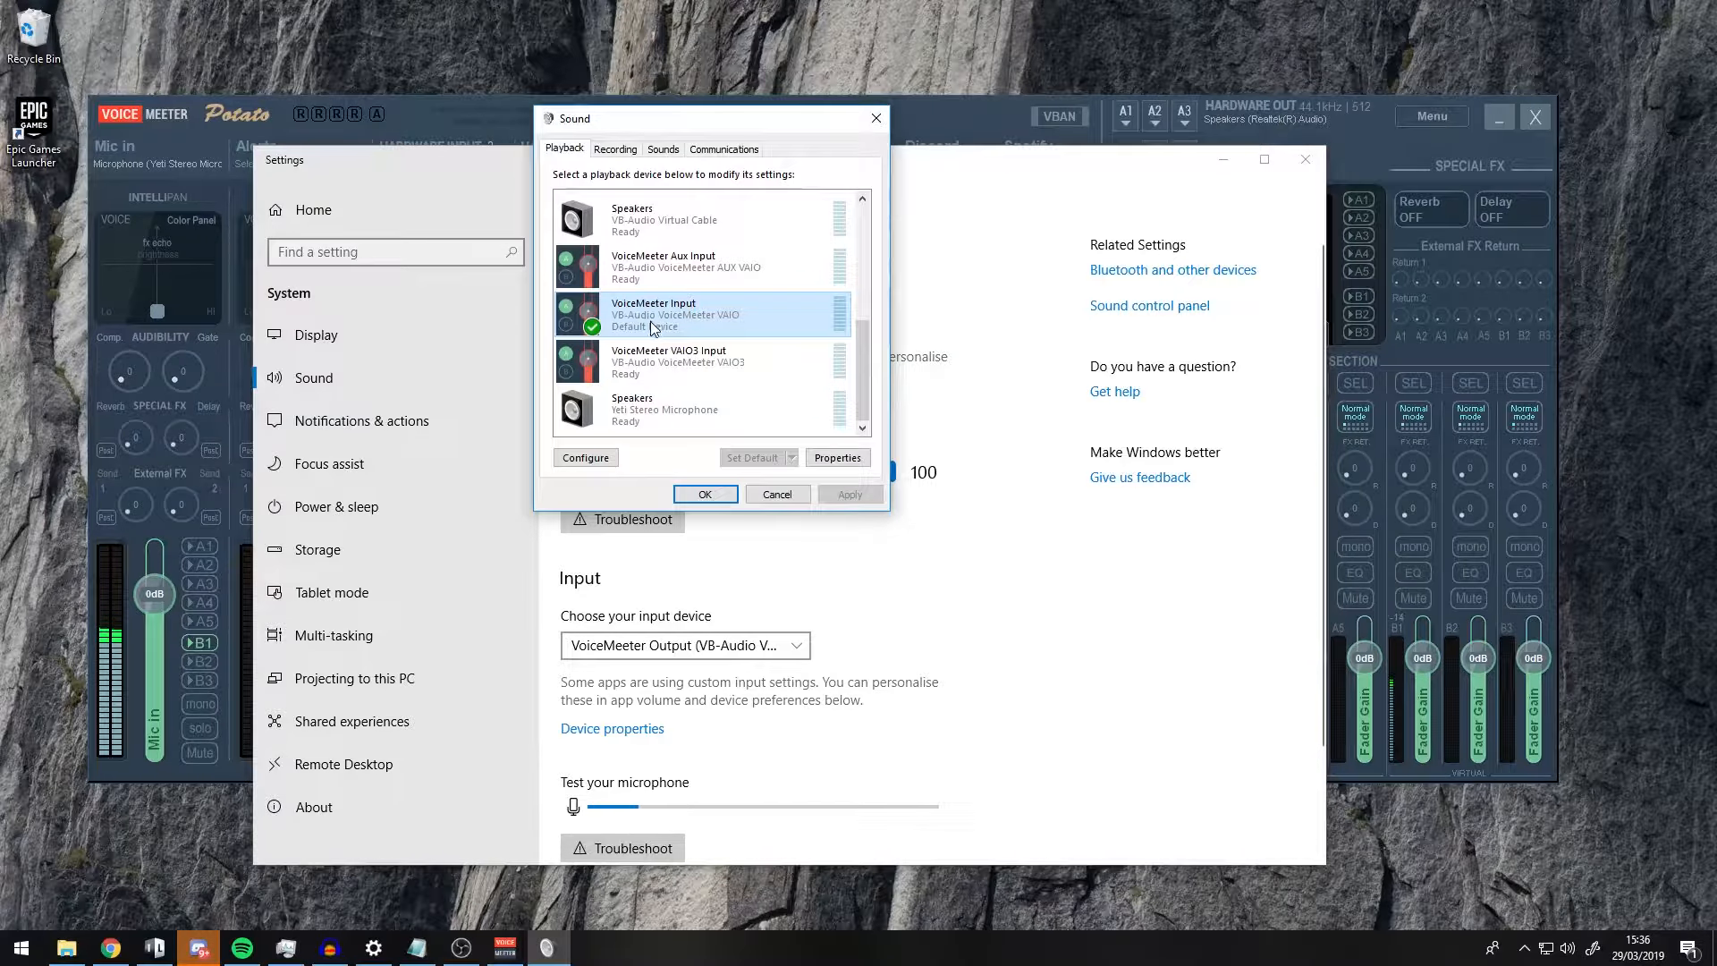
- Check VoiceMeeter Output as the default recording device and close the Sound dialog with its settings accepted
left_click(616, 150)
left_click_drag(866, 288, 876, 403)
left_click(680, 320)
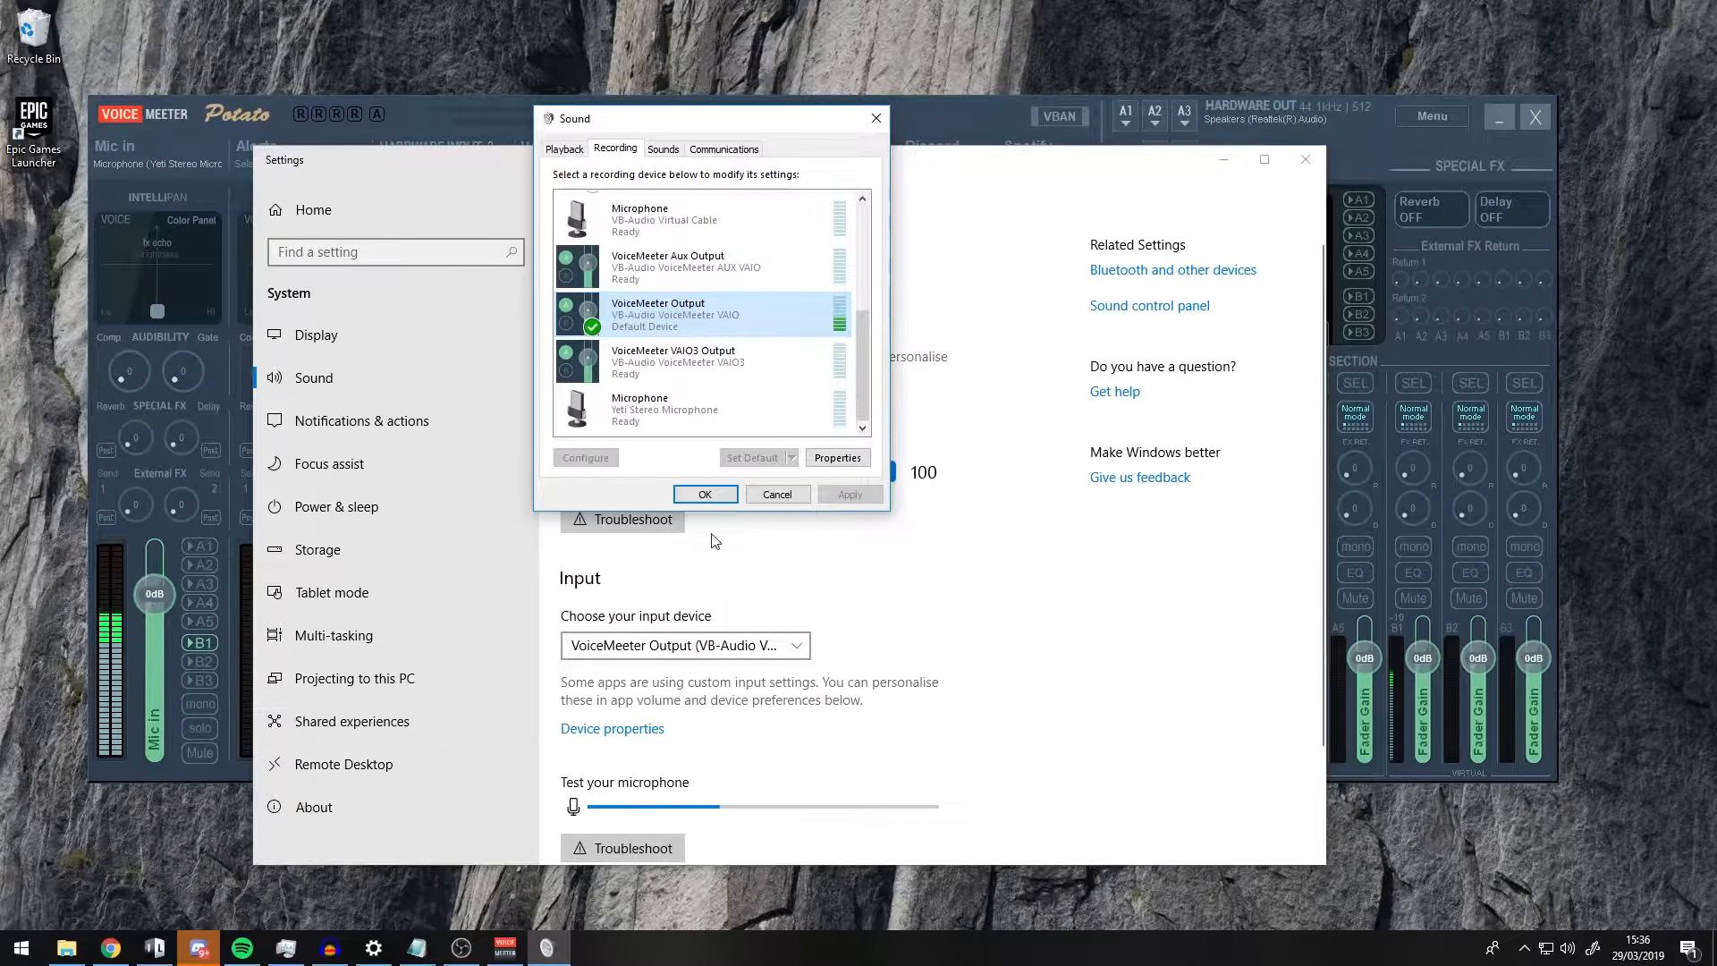
left_click(717, 496)
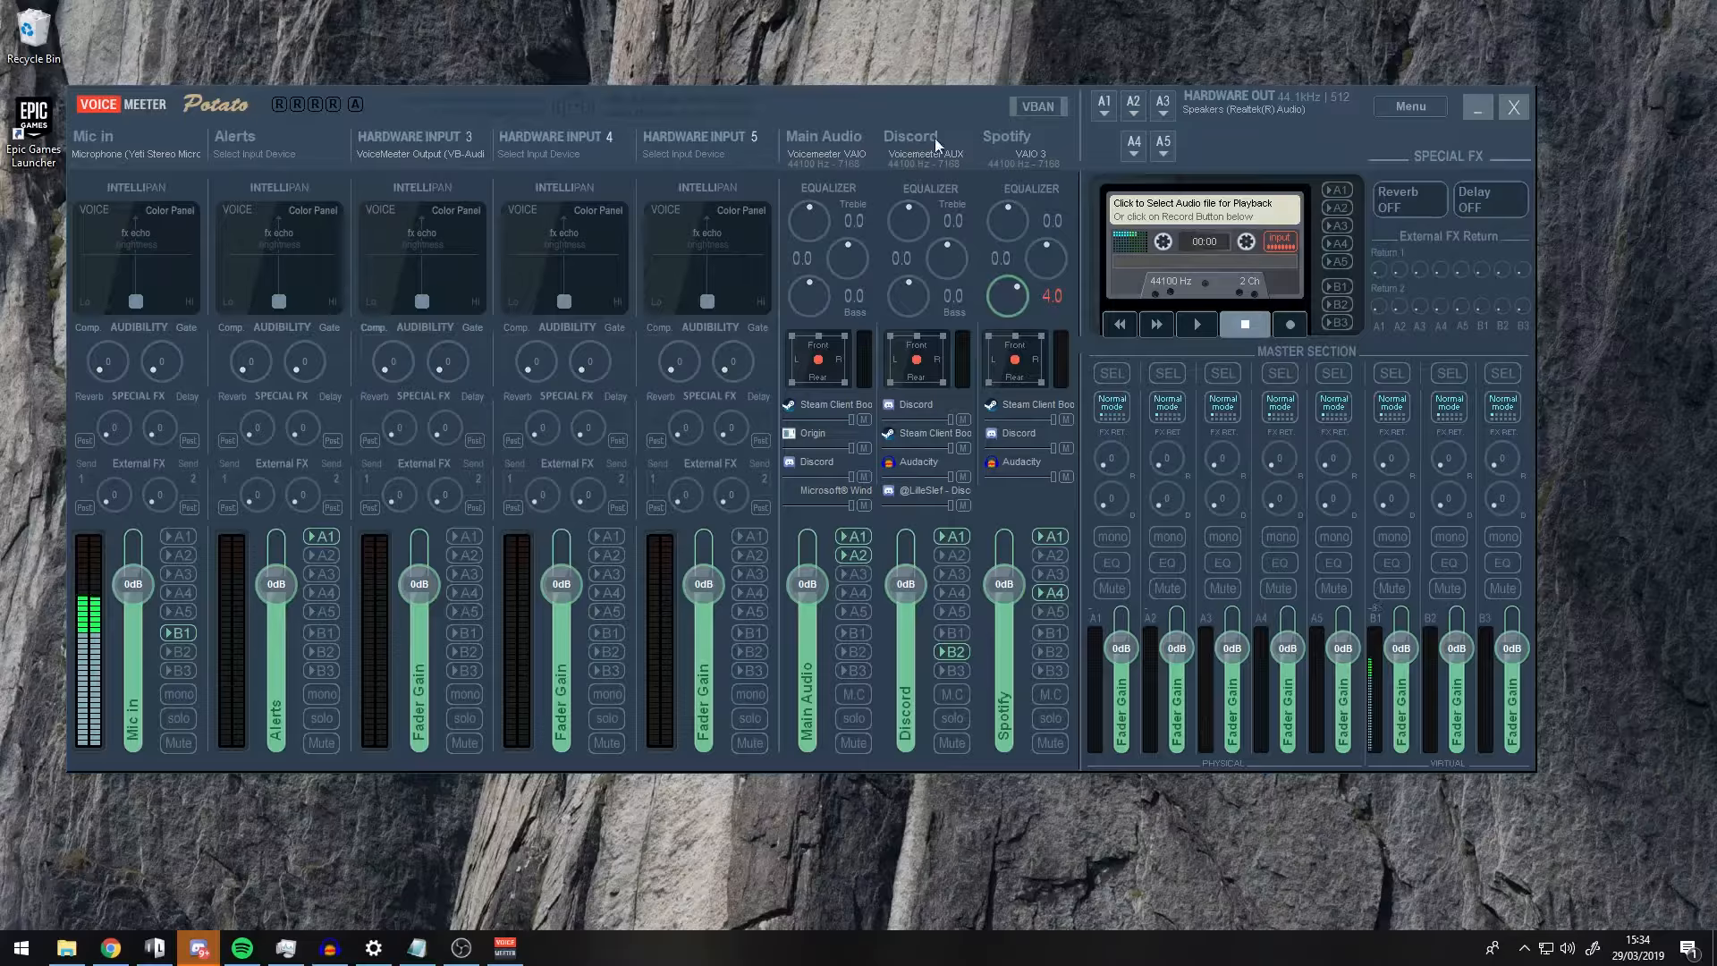
- Inspect the Mic in channel's input device choices, voice panning and B1 routing in VoiceMeeter
left_click(130, 155)
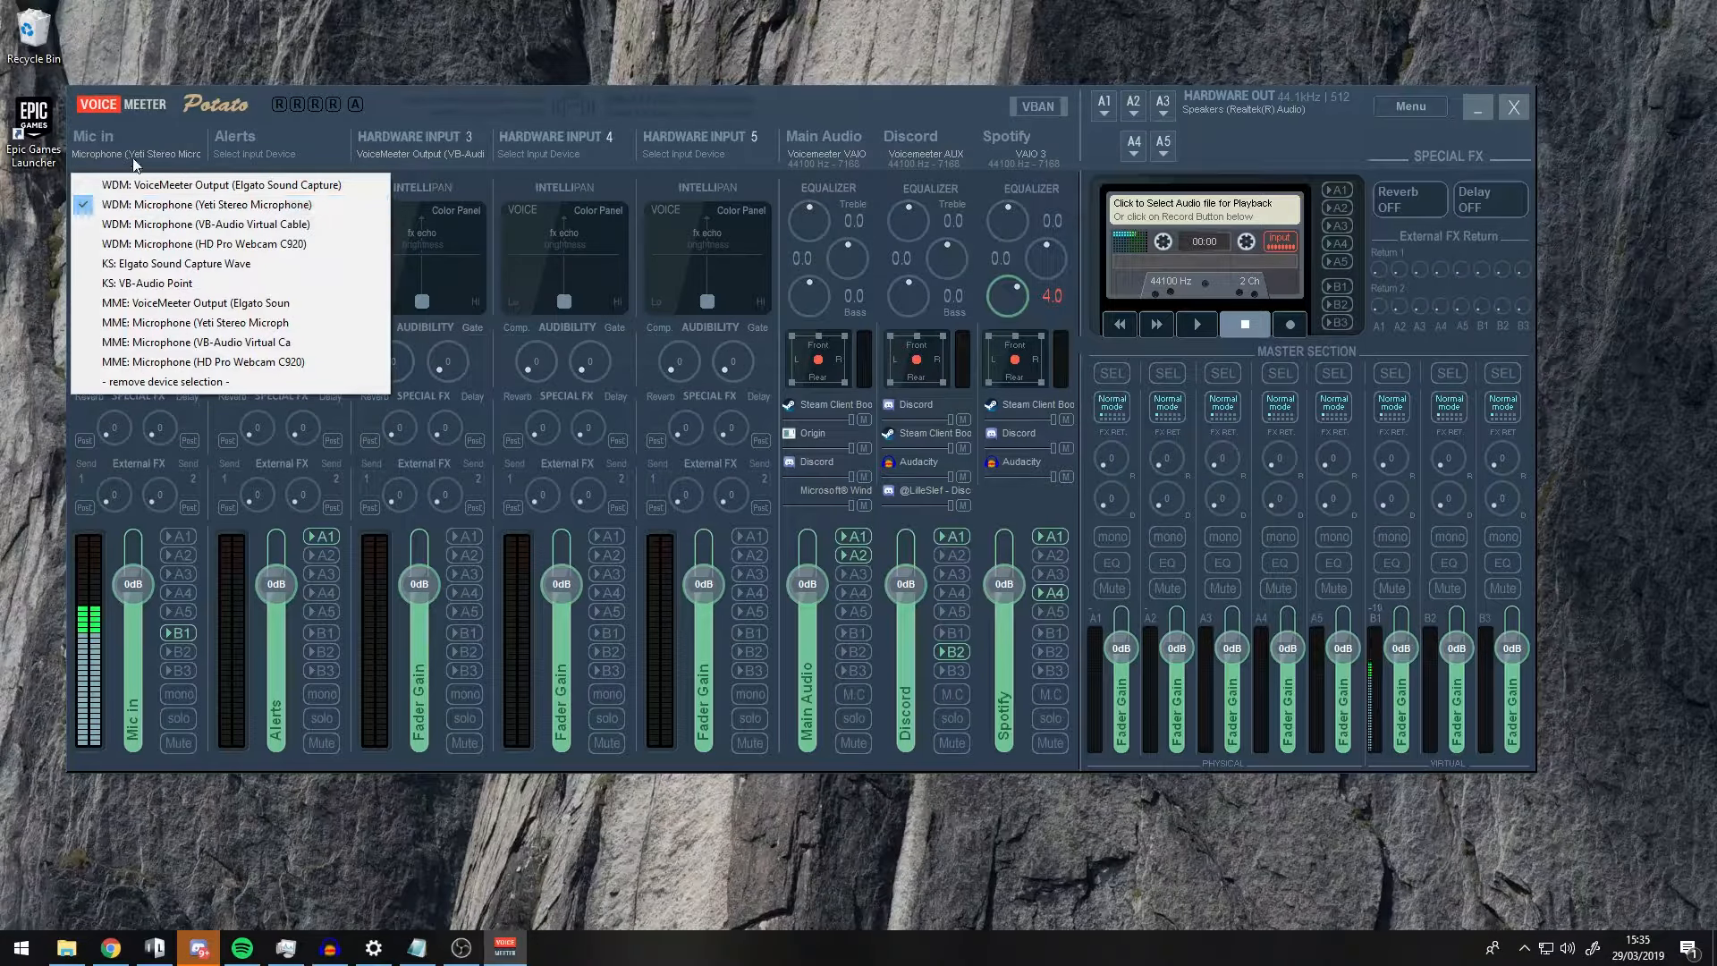
left_click_drag(410, 91, 432, 101)
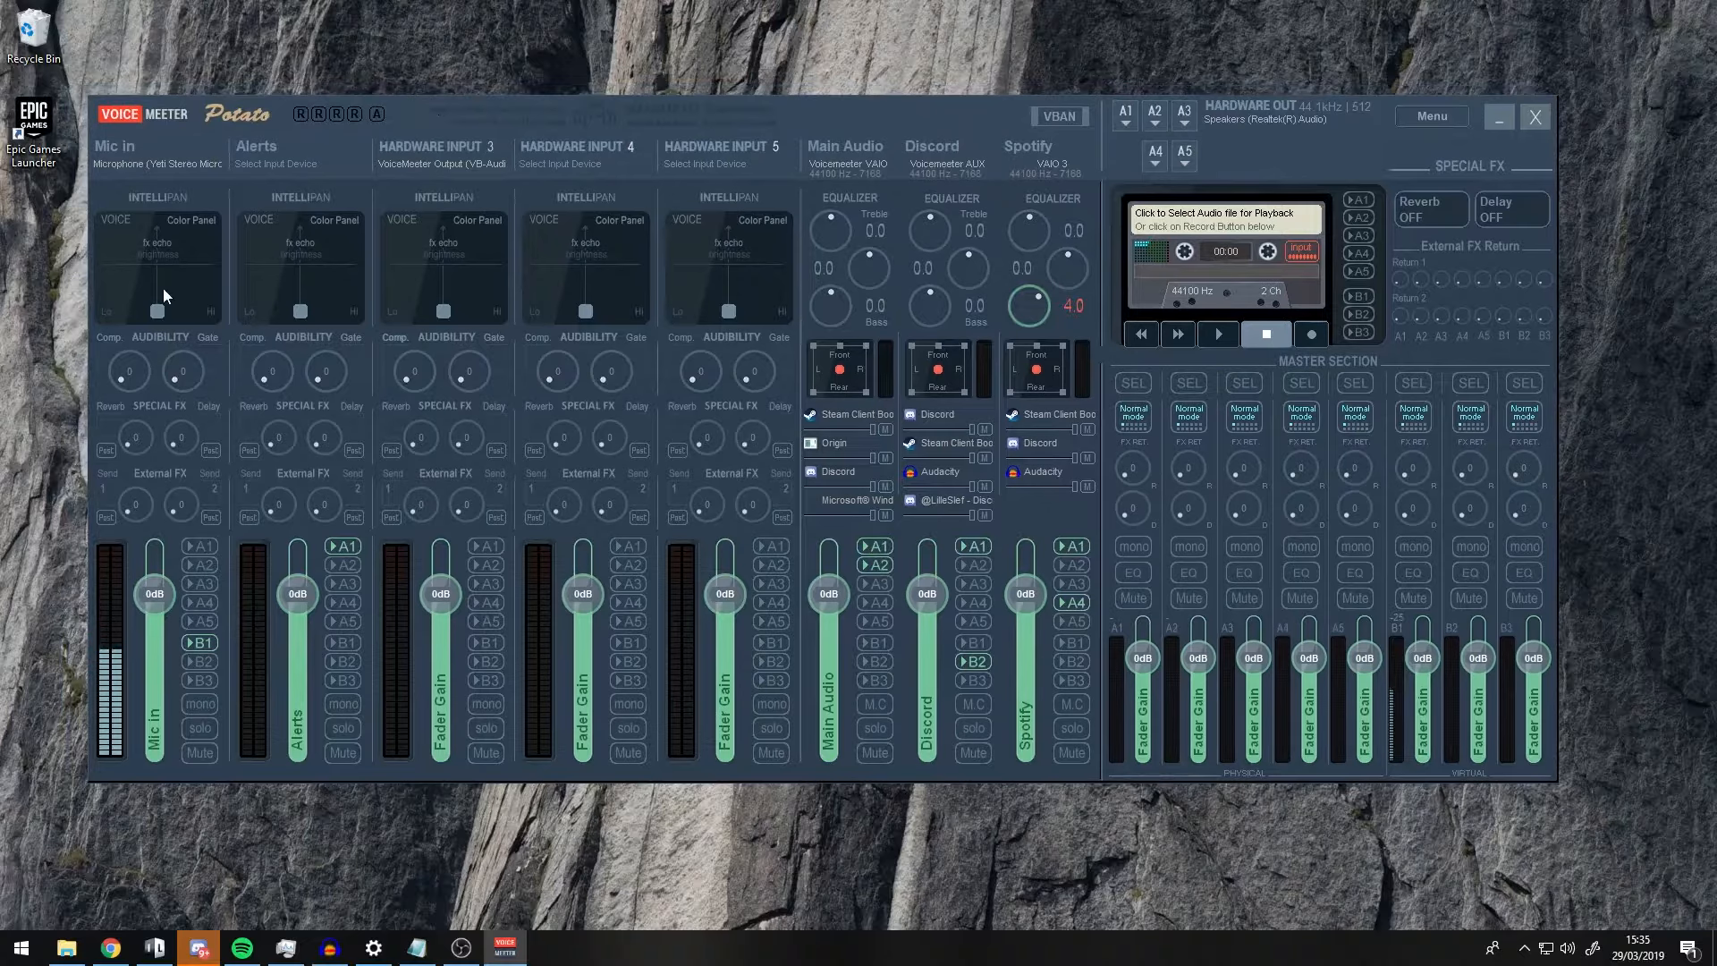
left_click_drag(158, 313, 154, 313)
left_click(198, 642)
- Examine the A1 hardware output assignment and the Main Audio channel's A2 routing
left_click(1125, 113)
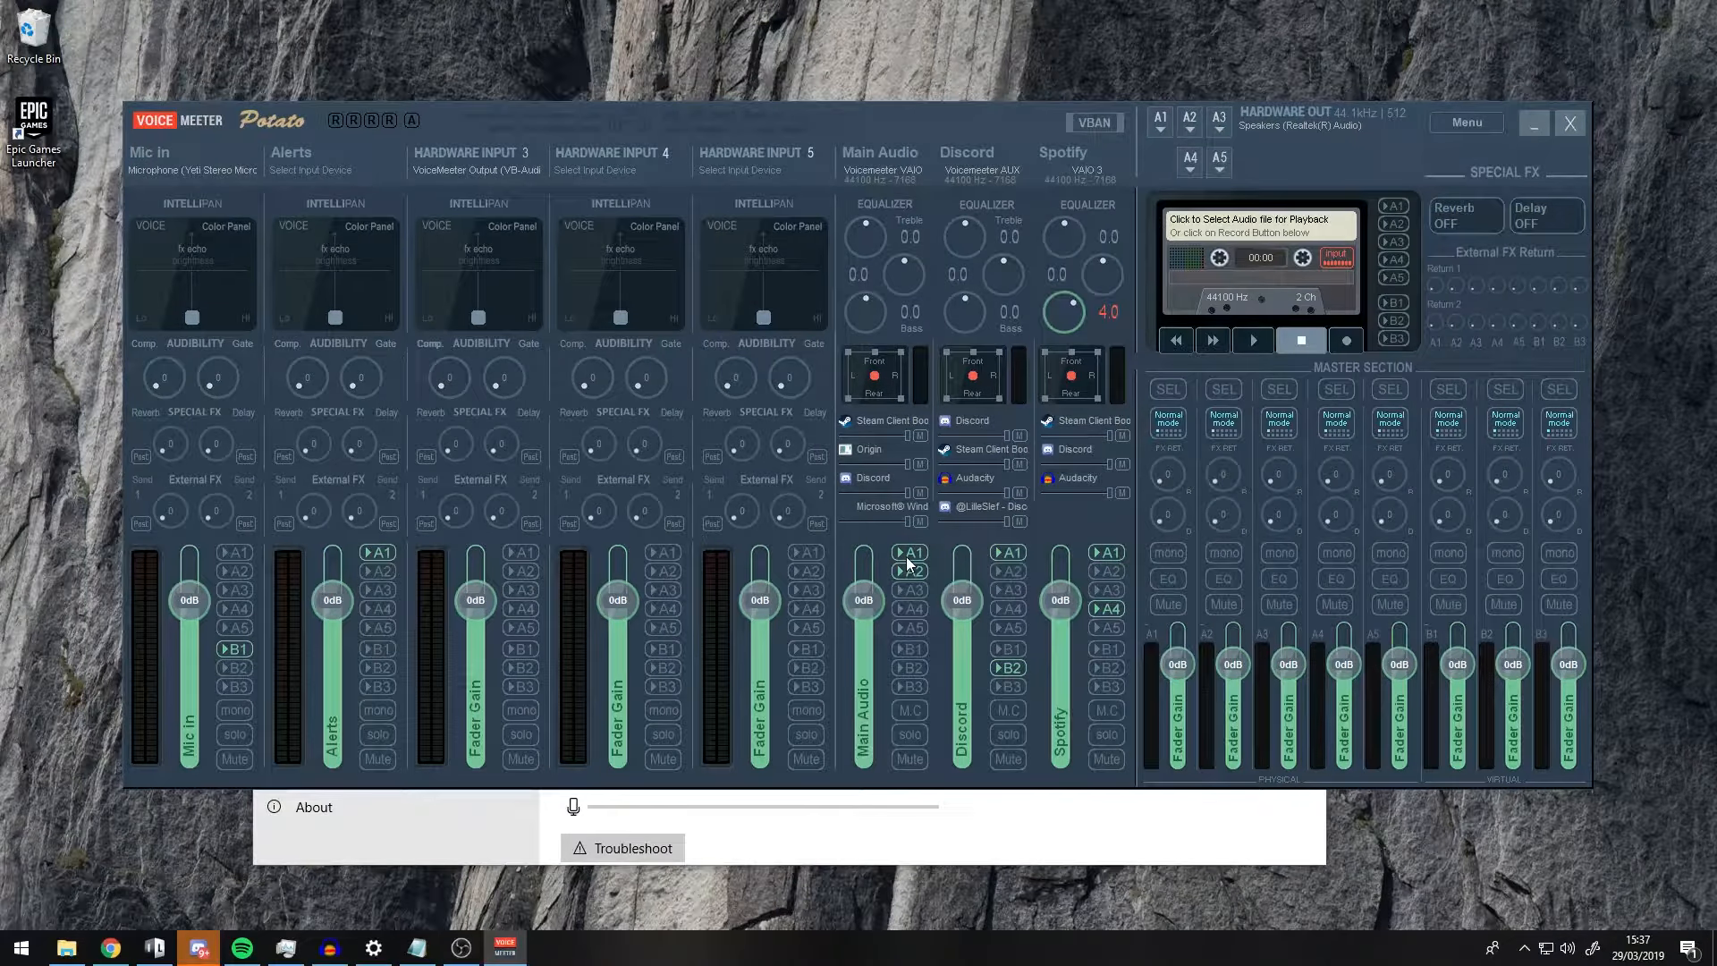
left_click(907, 567)
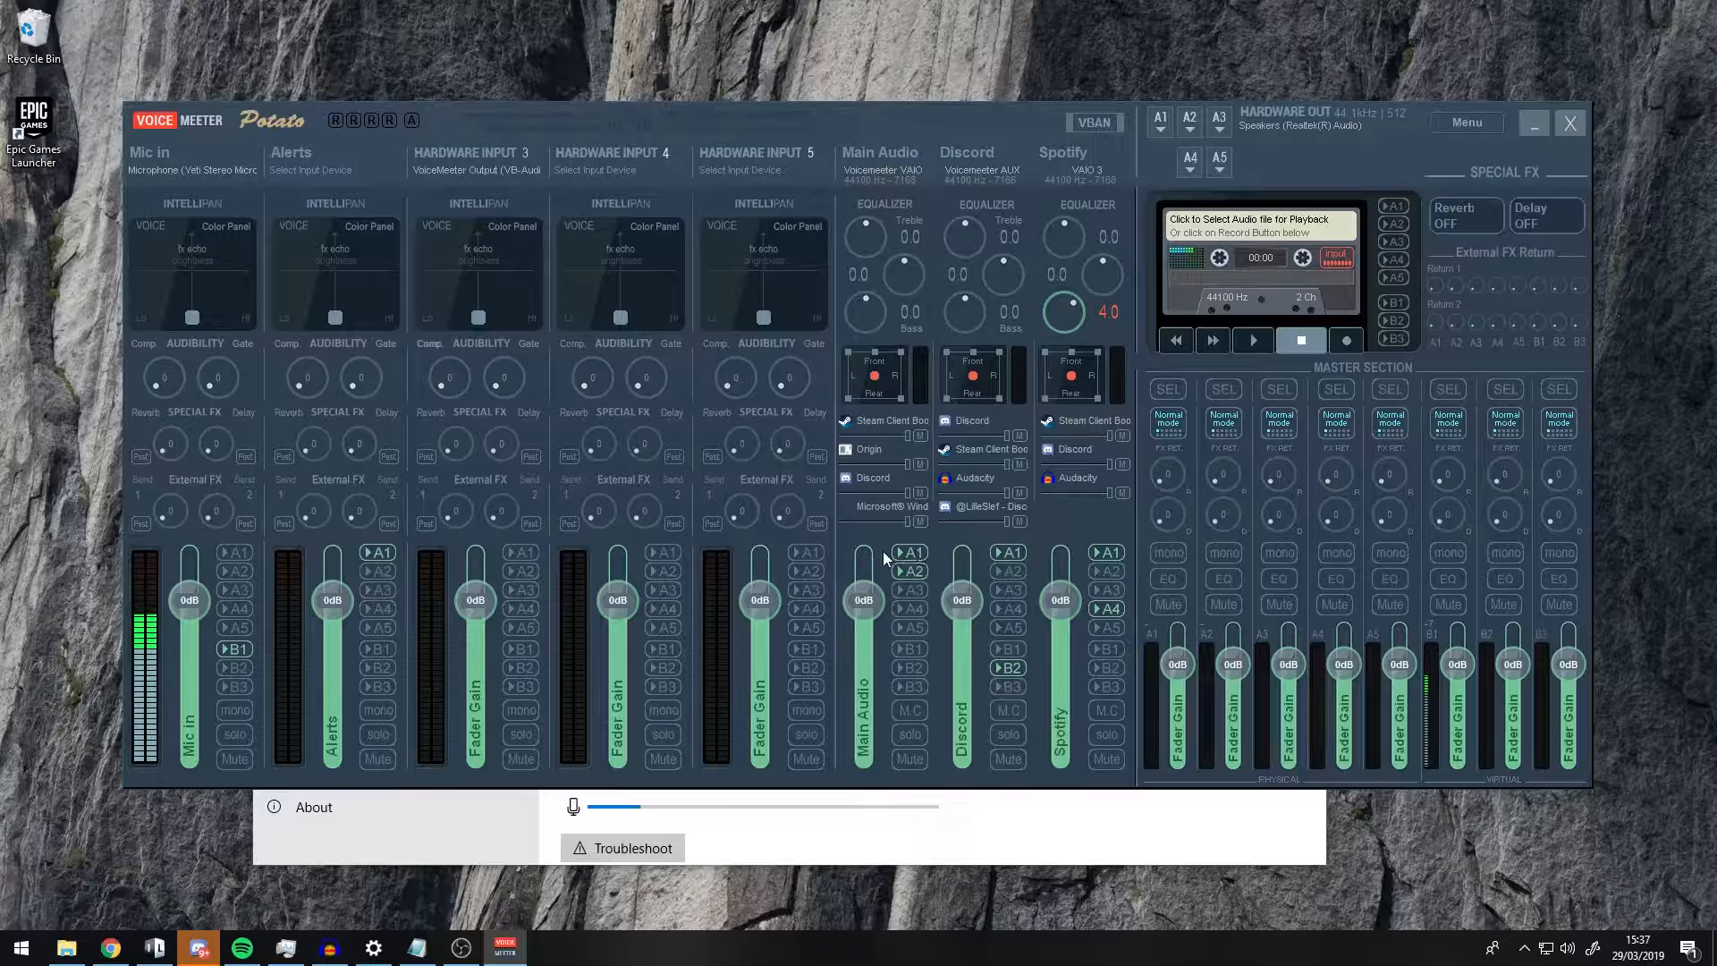
left_click(912, 570)
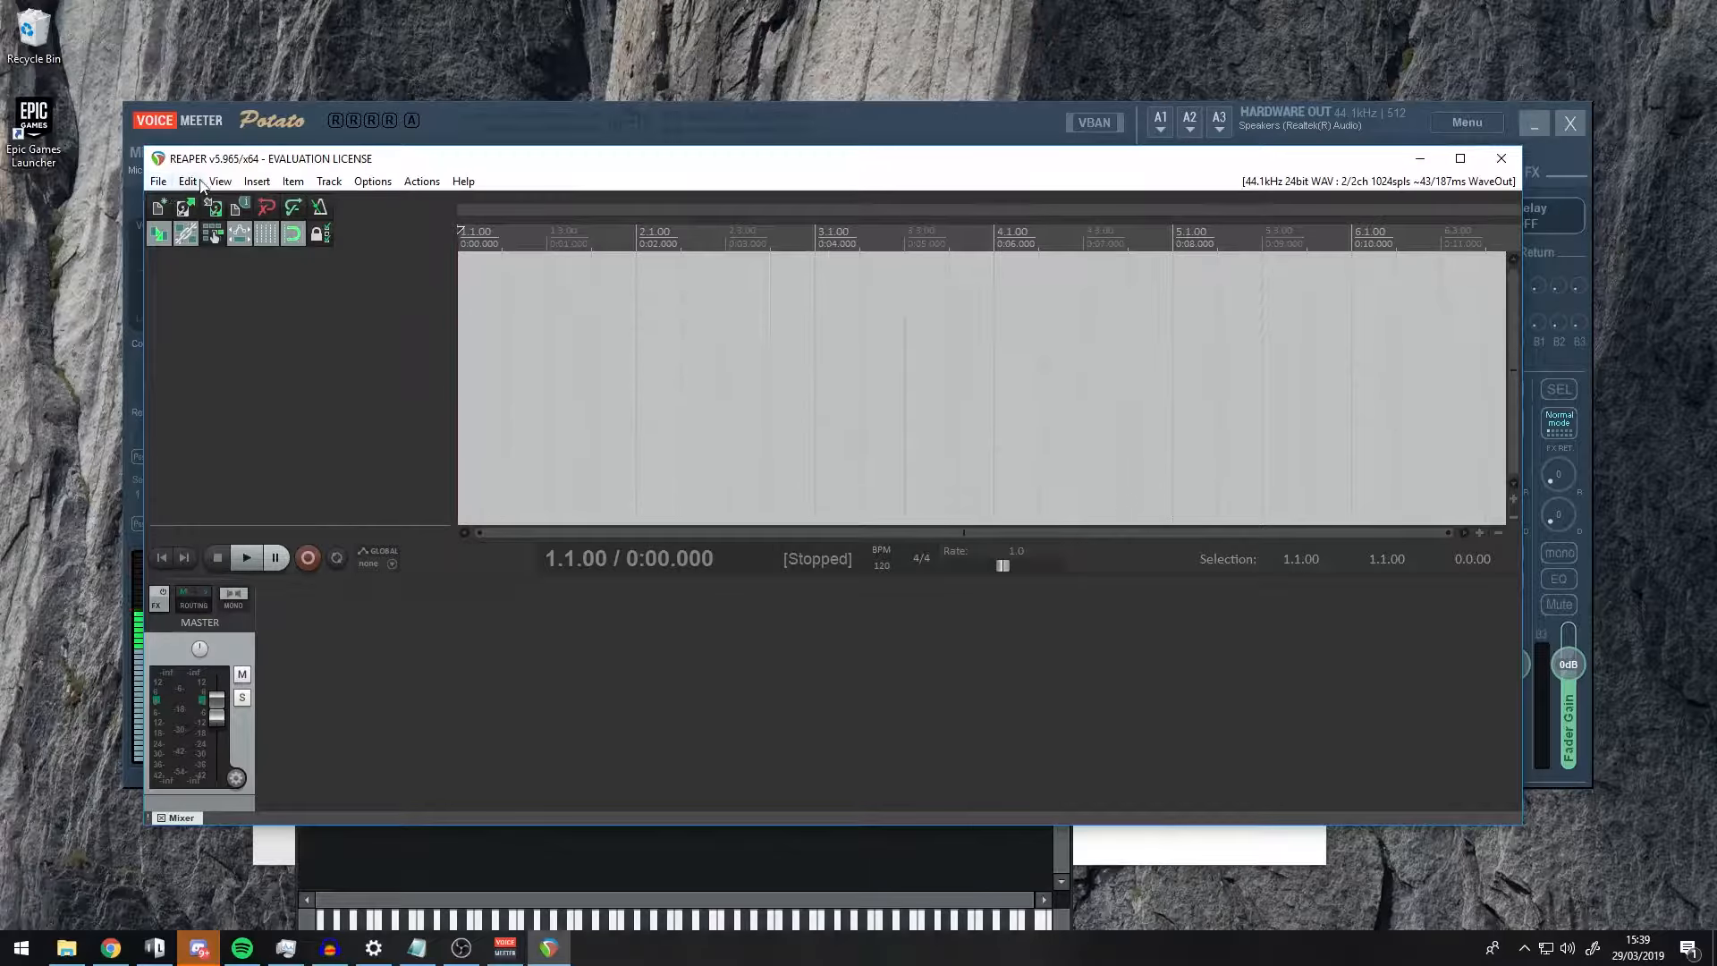
- Switch to REAPER and confirm WaveOut audio preferences with VoiceMeeter Output as input device and VoiceMeeter Input as output device
left_click(367, 183)
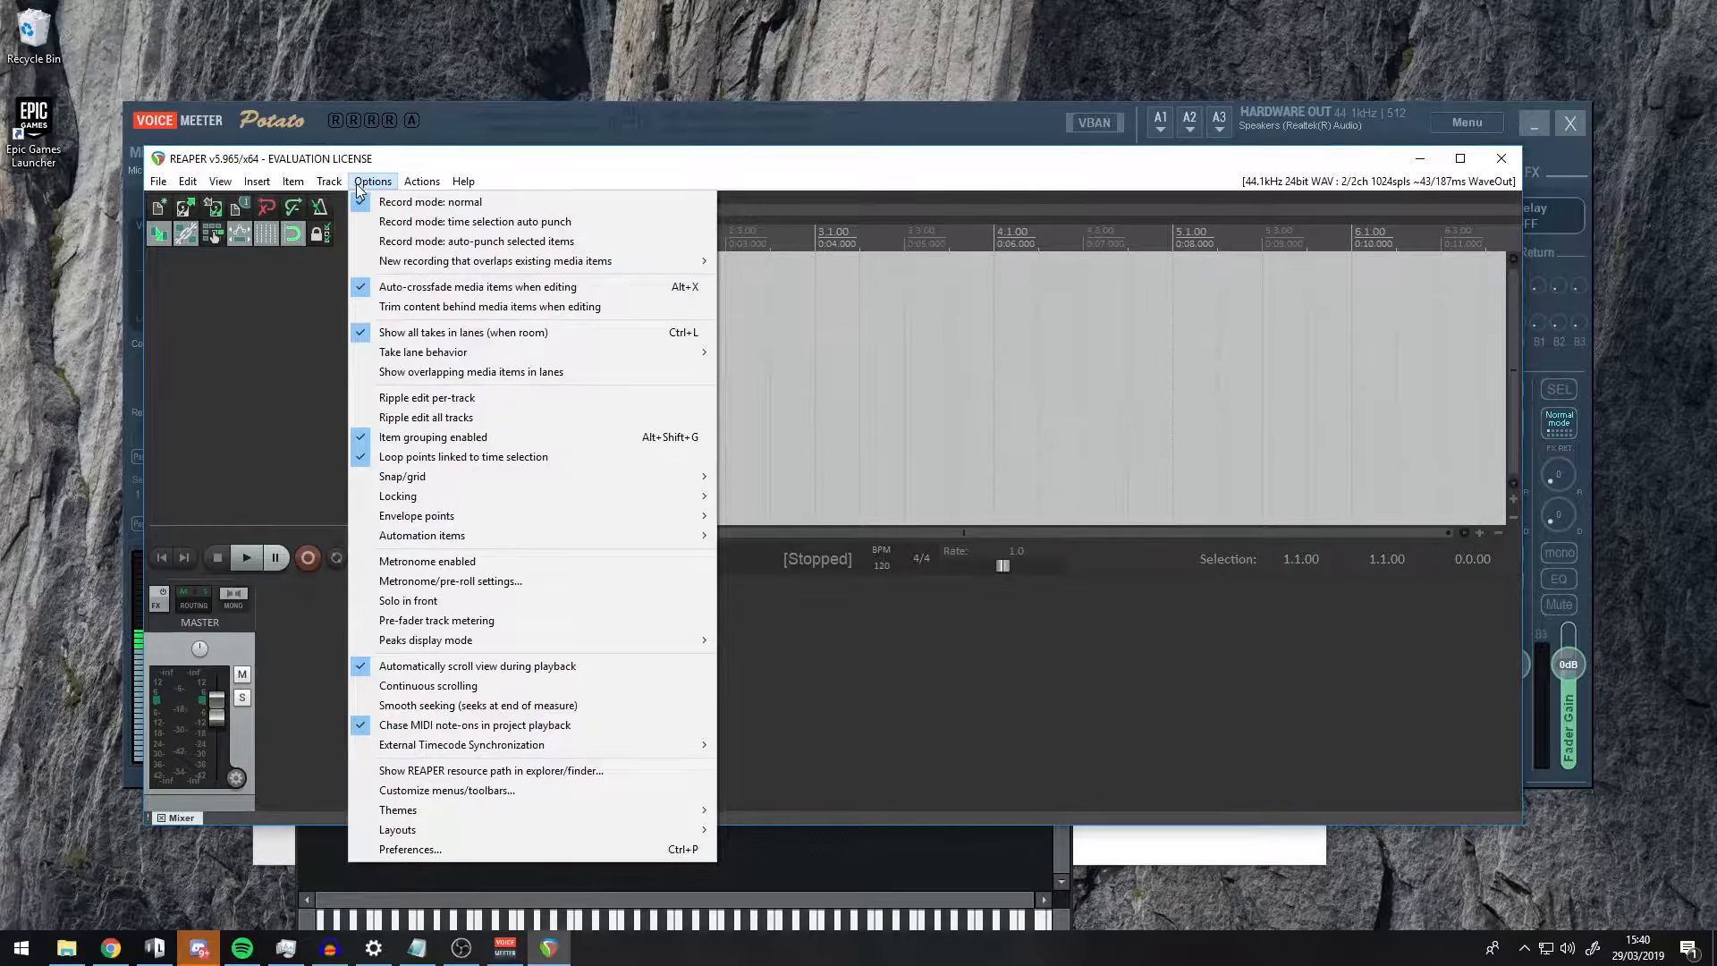
left_click(456, 850)
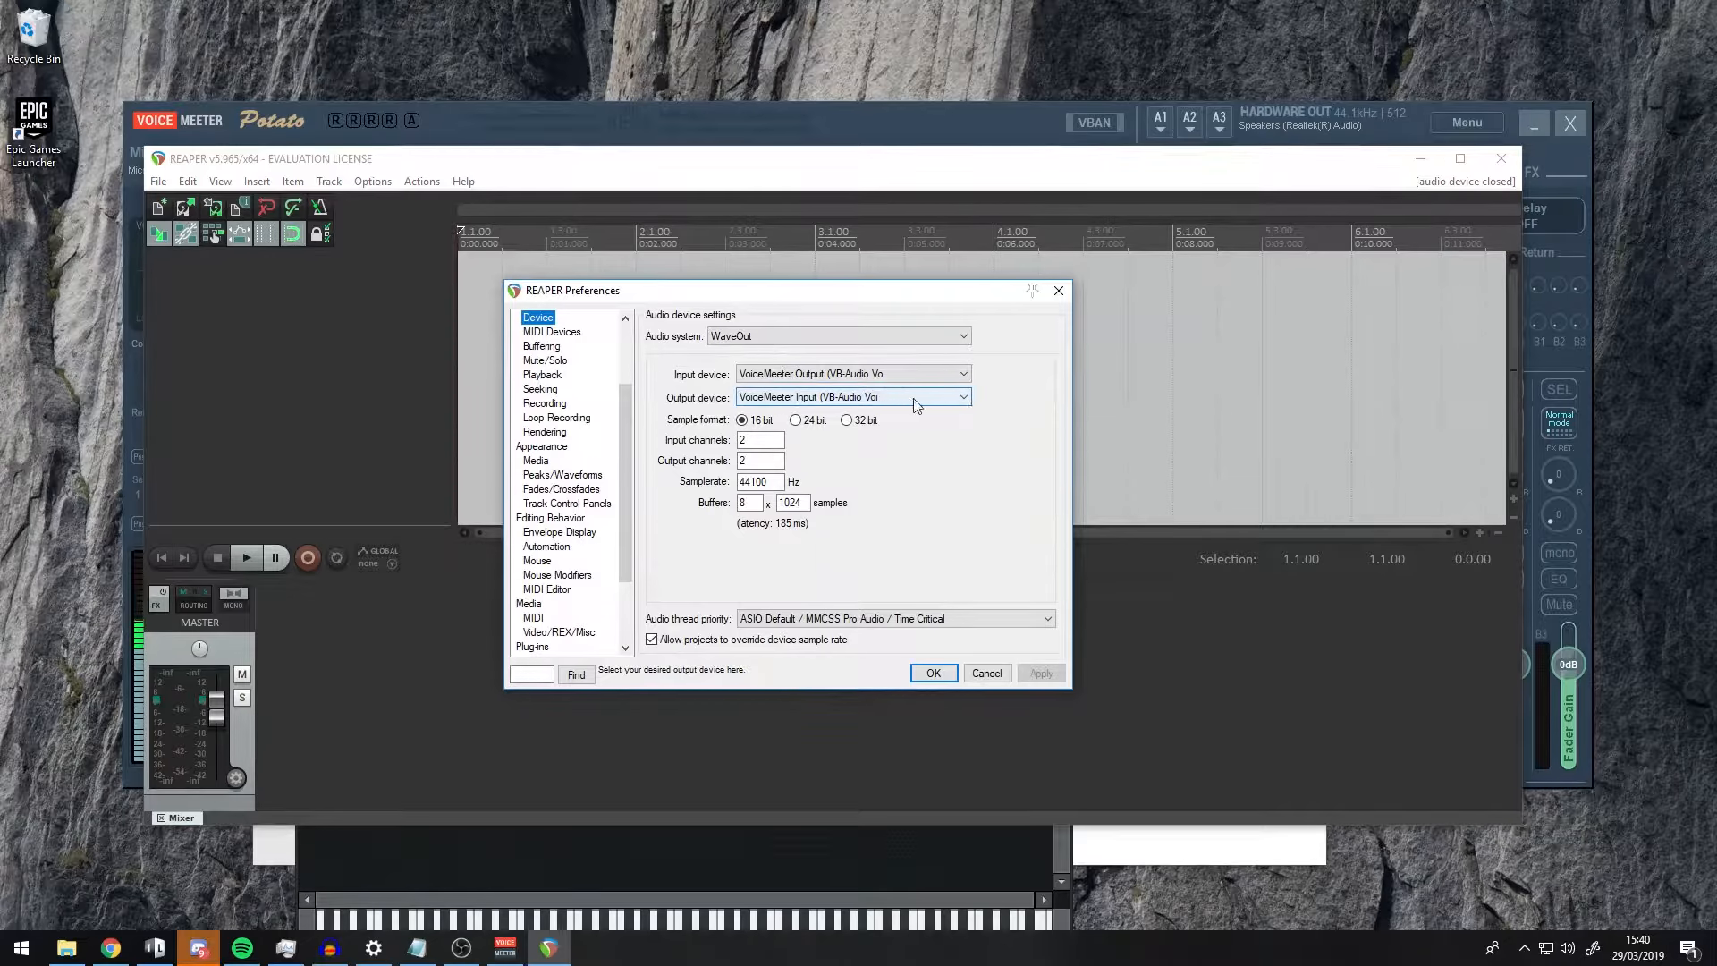
left_click(934, 673)
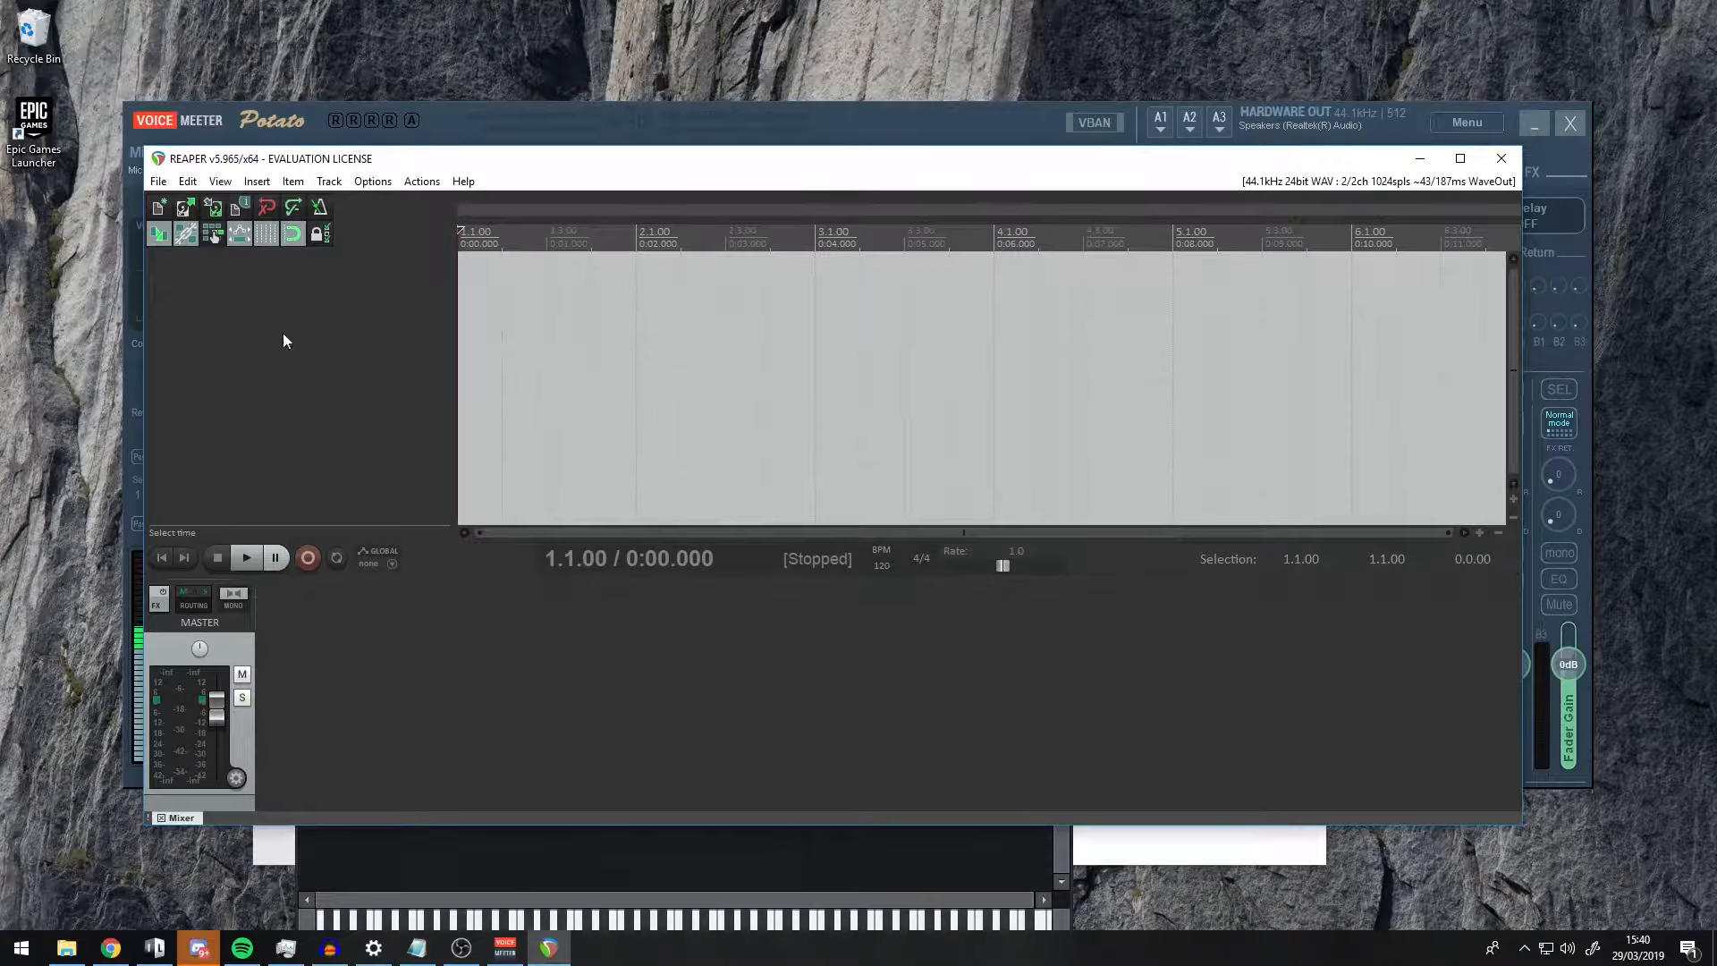
- Insert a new track in the empty REAPER project and arm it for recording
right_click(224, 292)
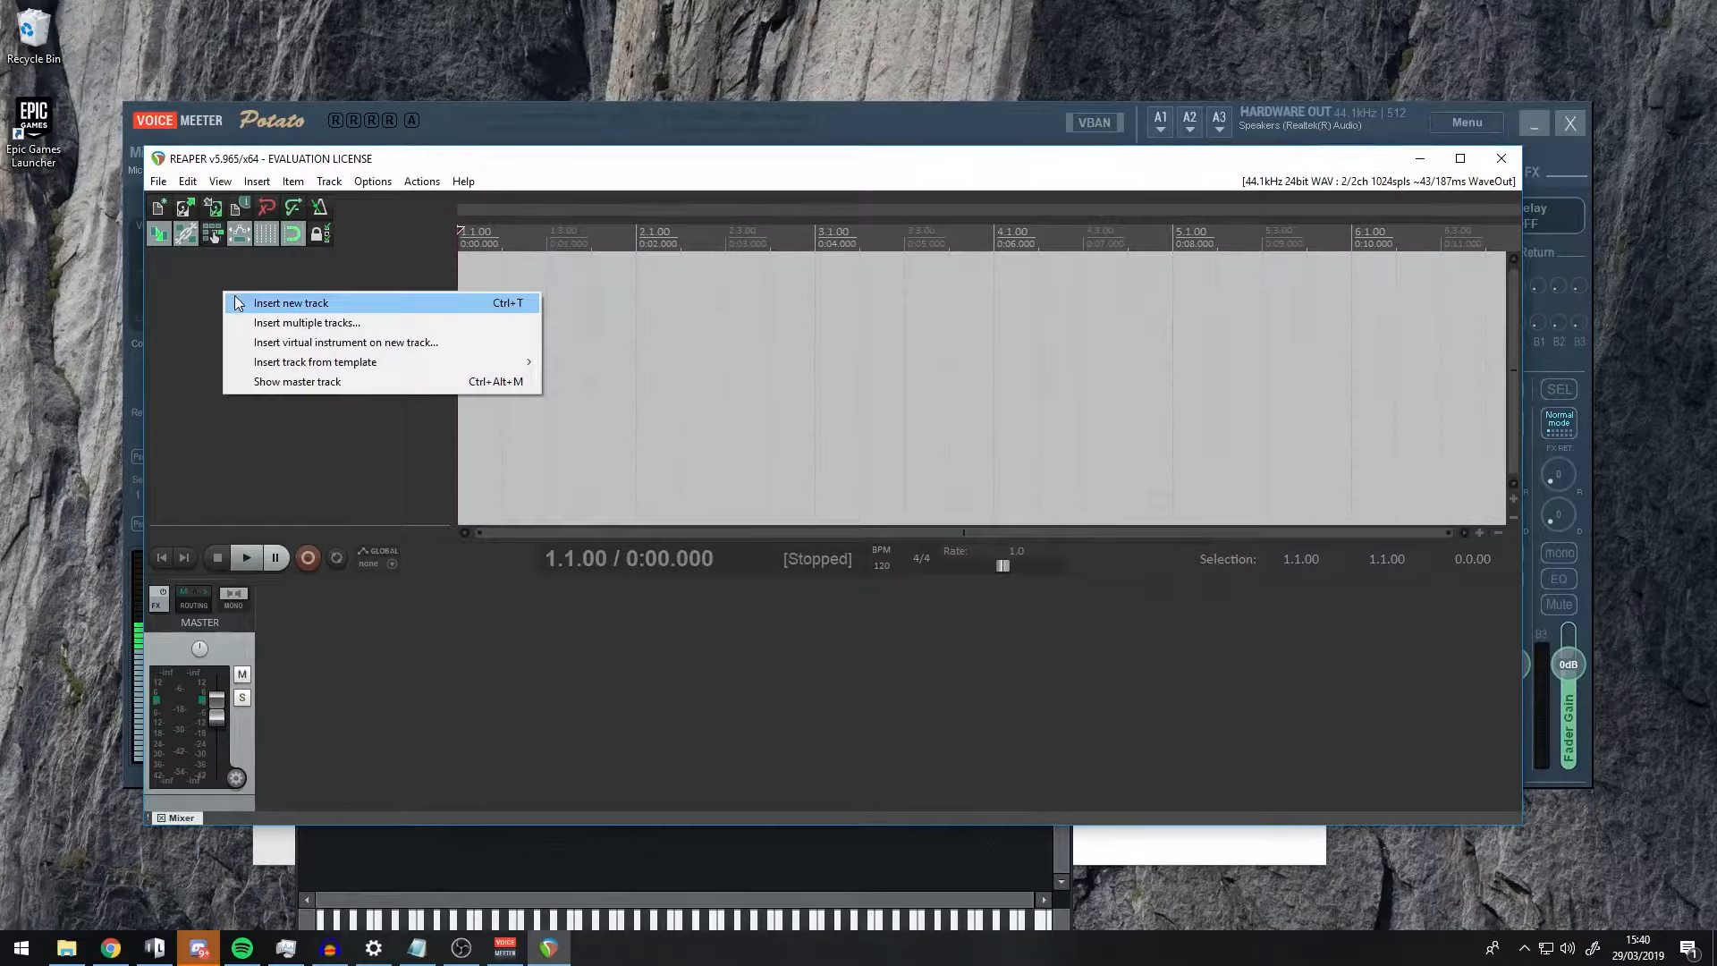
left_click(237, 302)
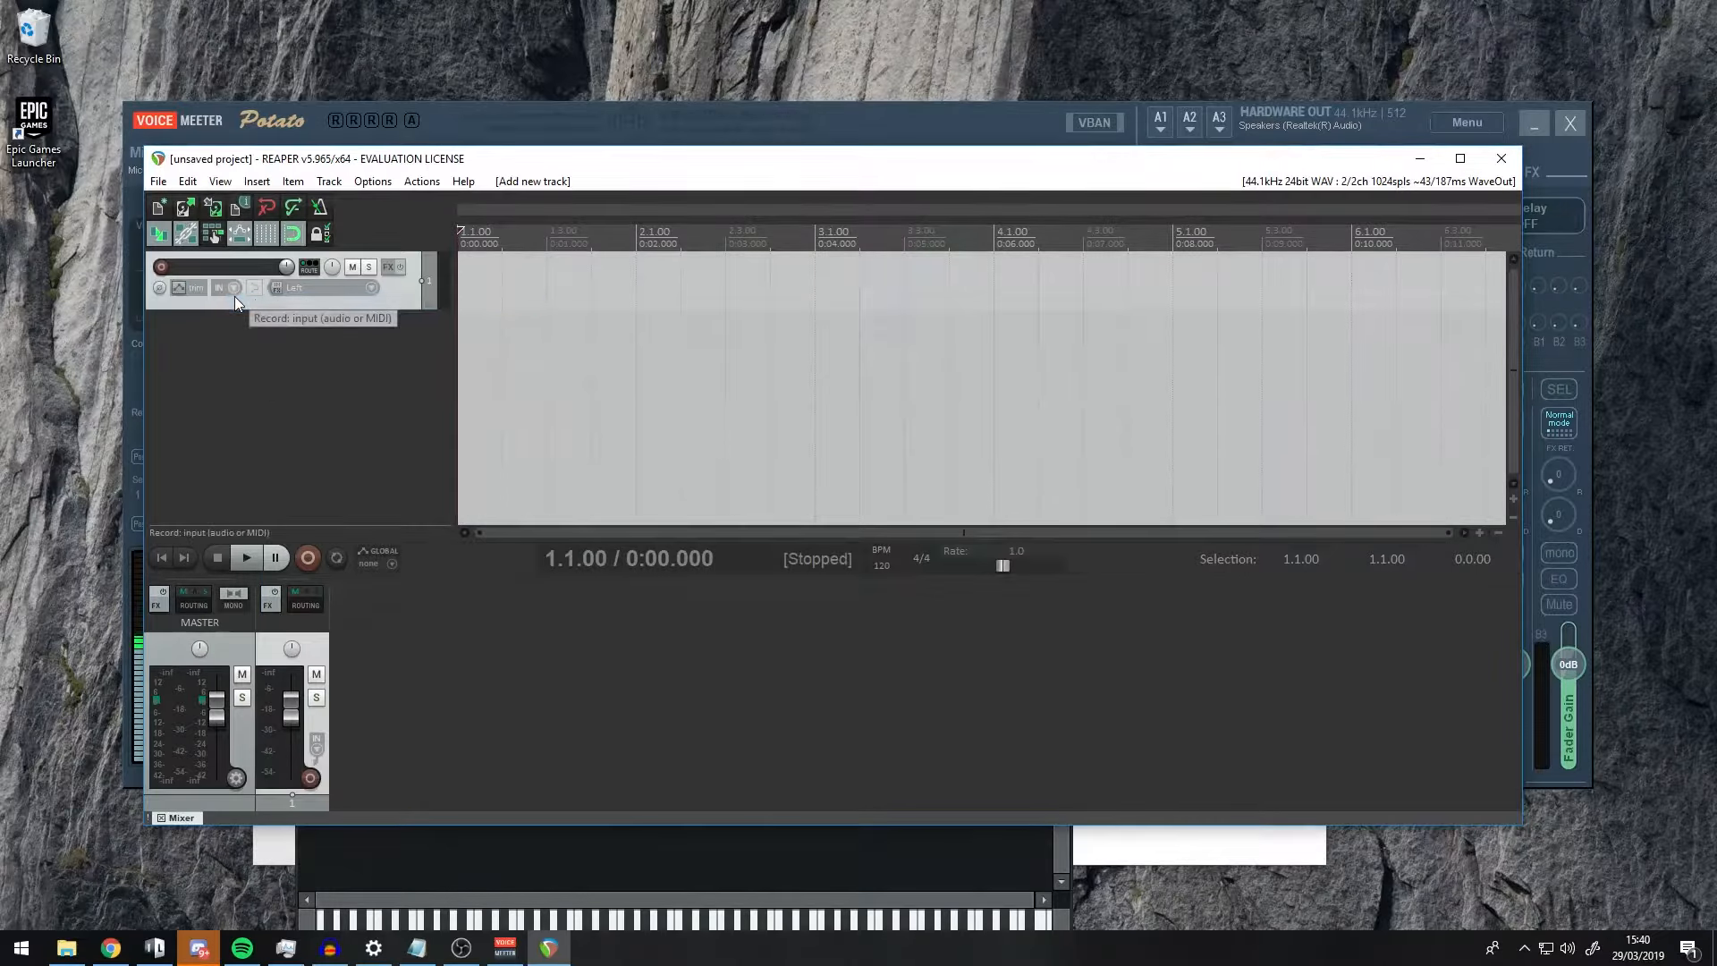
left_click(161, 267)
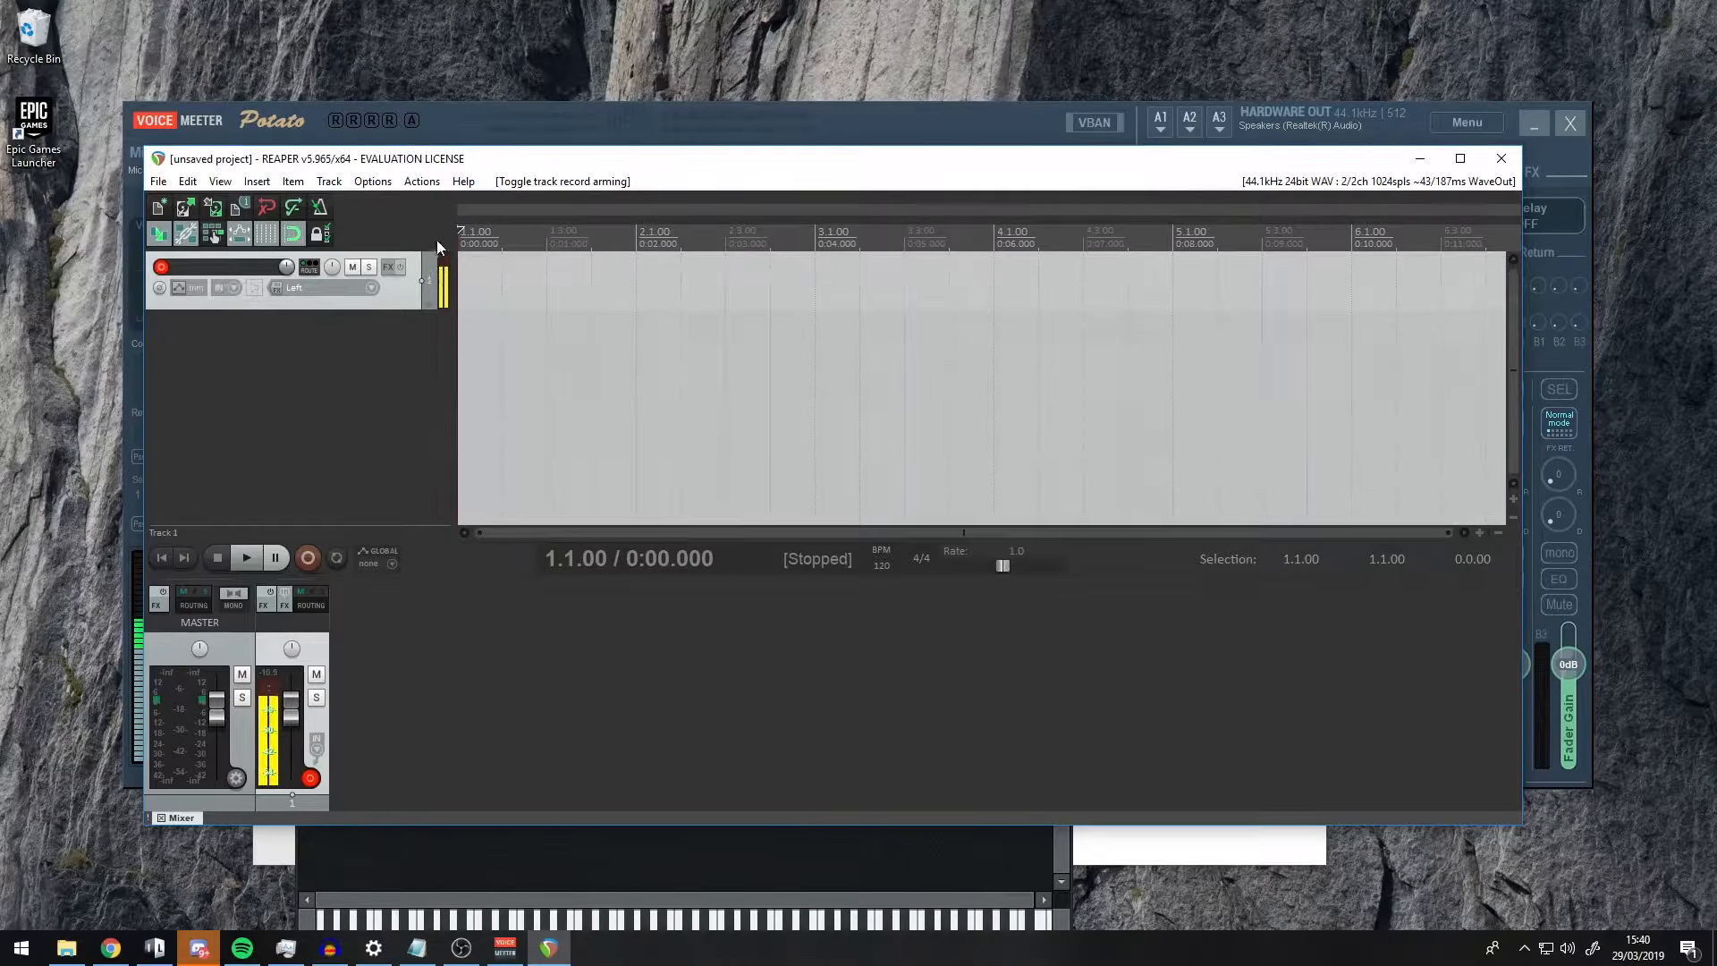
- Record a voice clip about 4 seconds long on the armed track and play part of it back, leaving repeat enabled
left_click(309, 560)
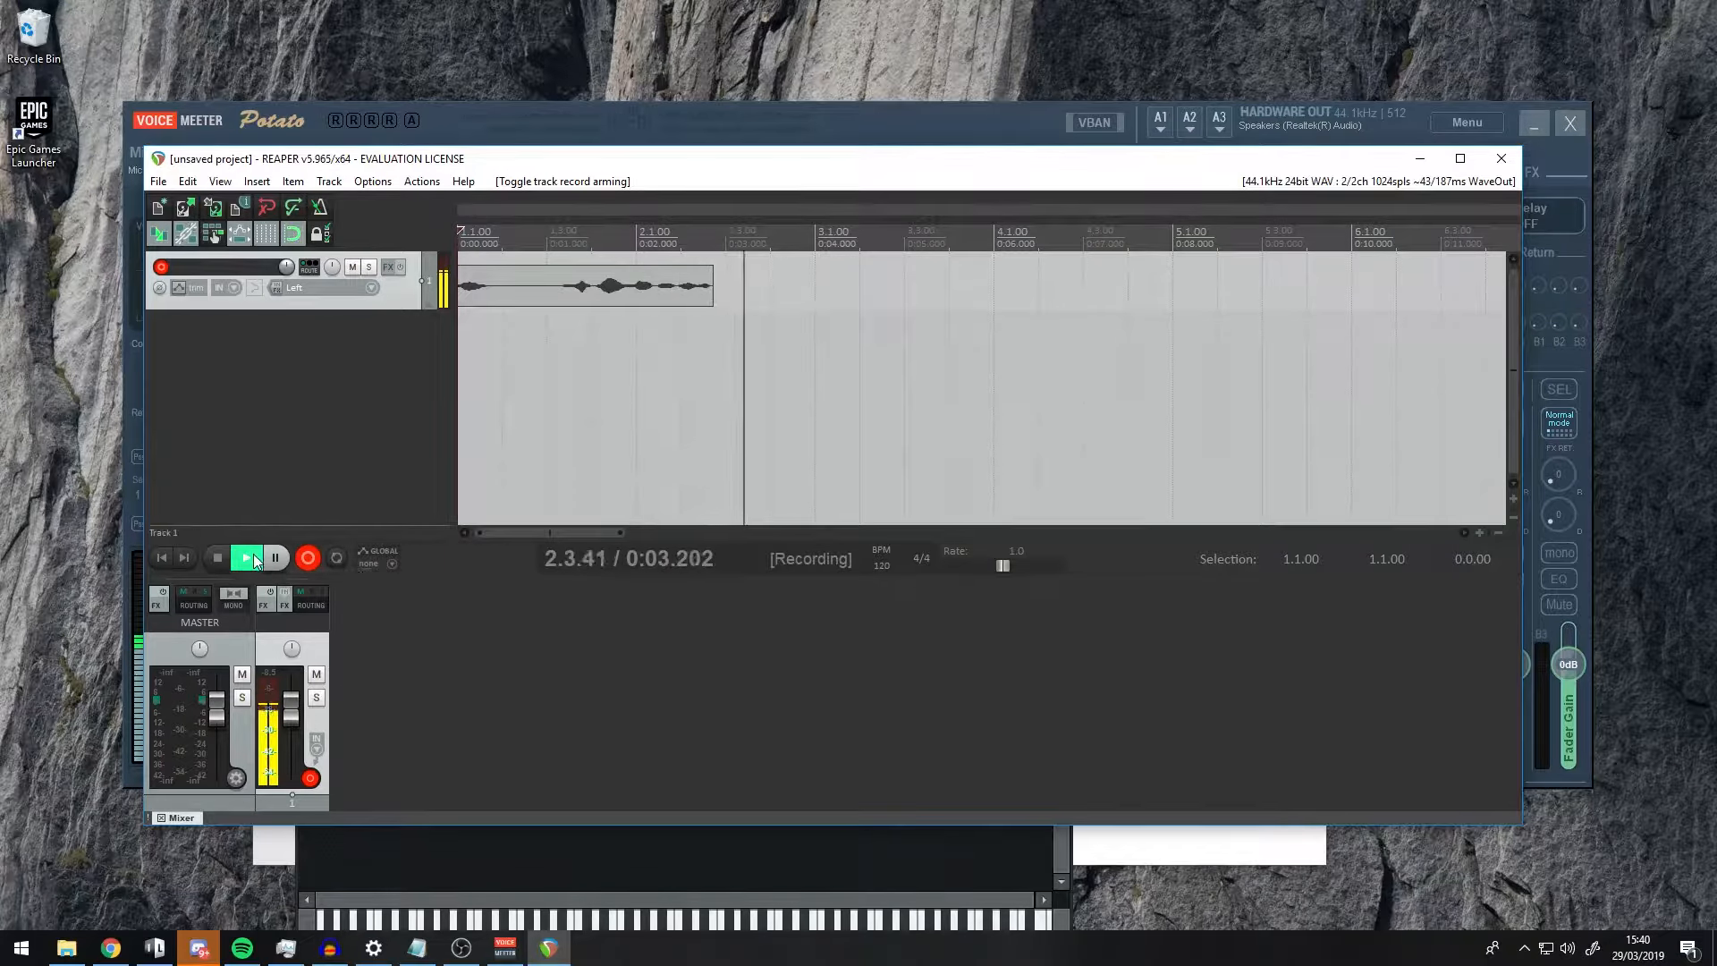
left_click(304, 563)
left_click(242, 562)
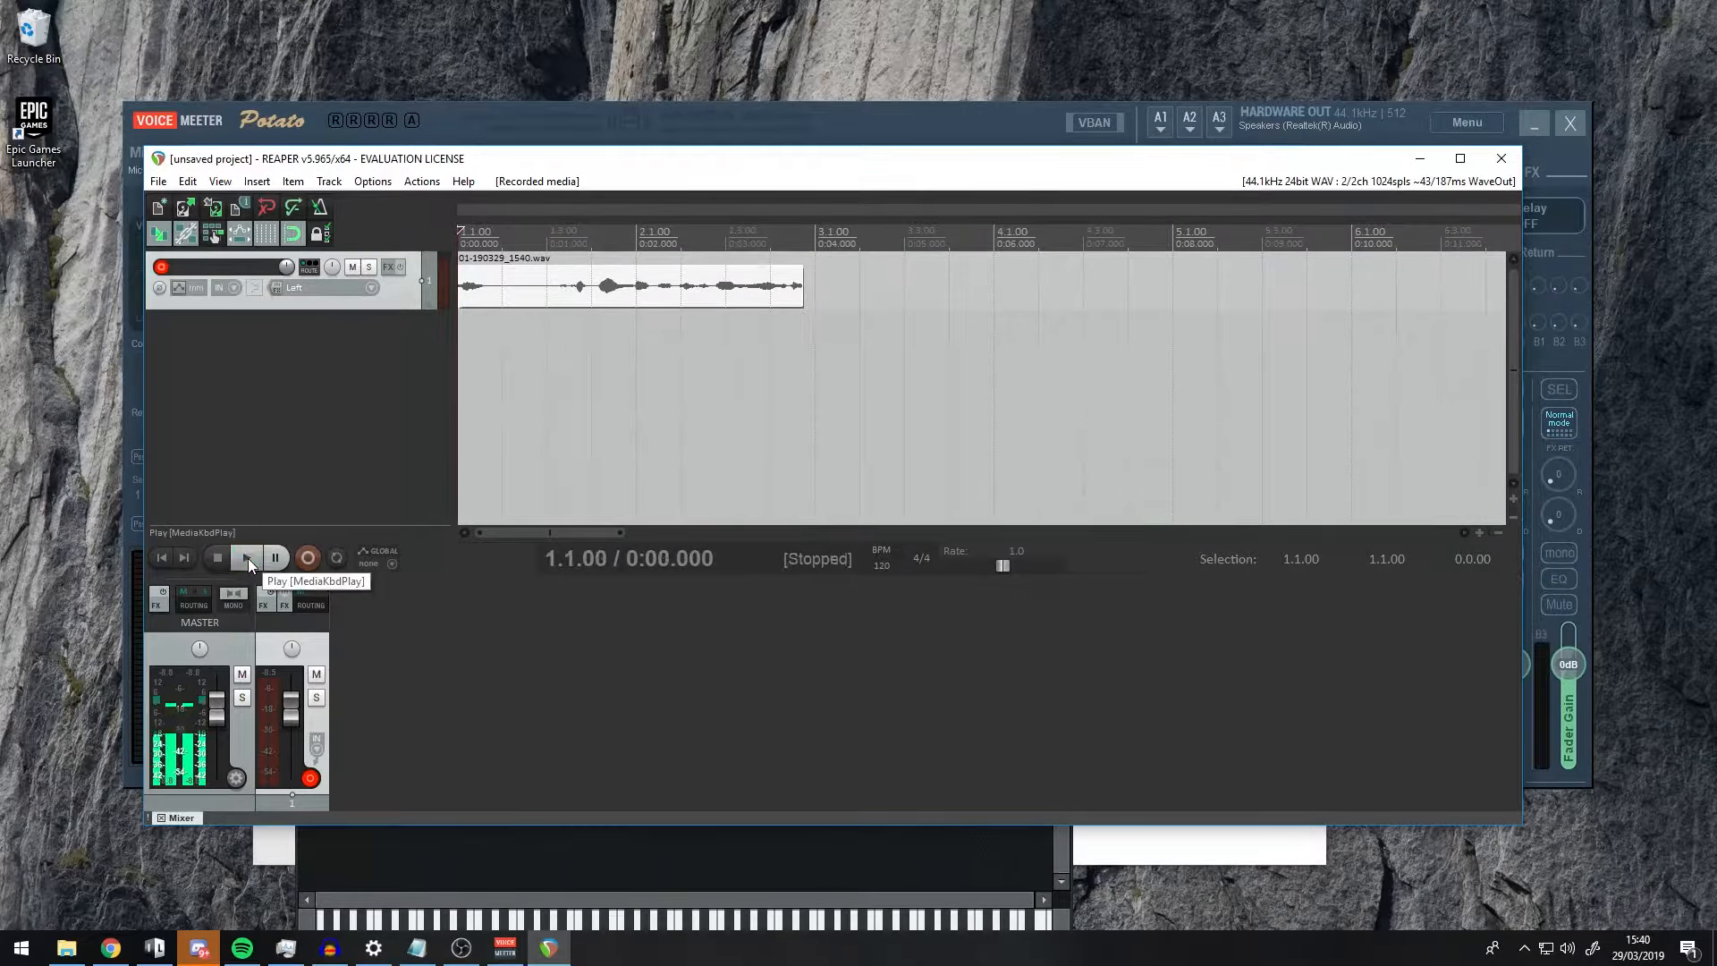
left_click(250, 560)
left_click(276, 558)
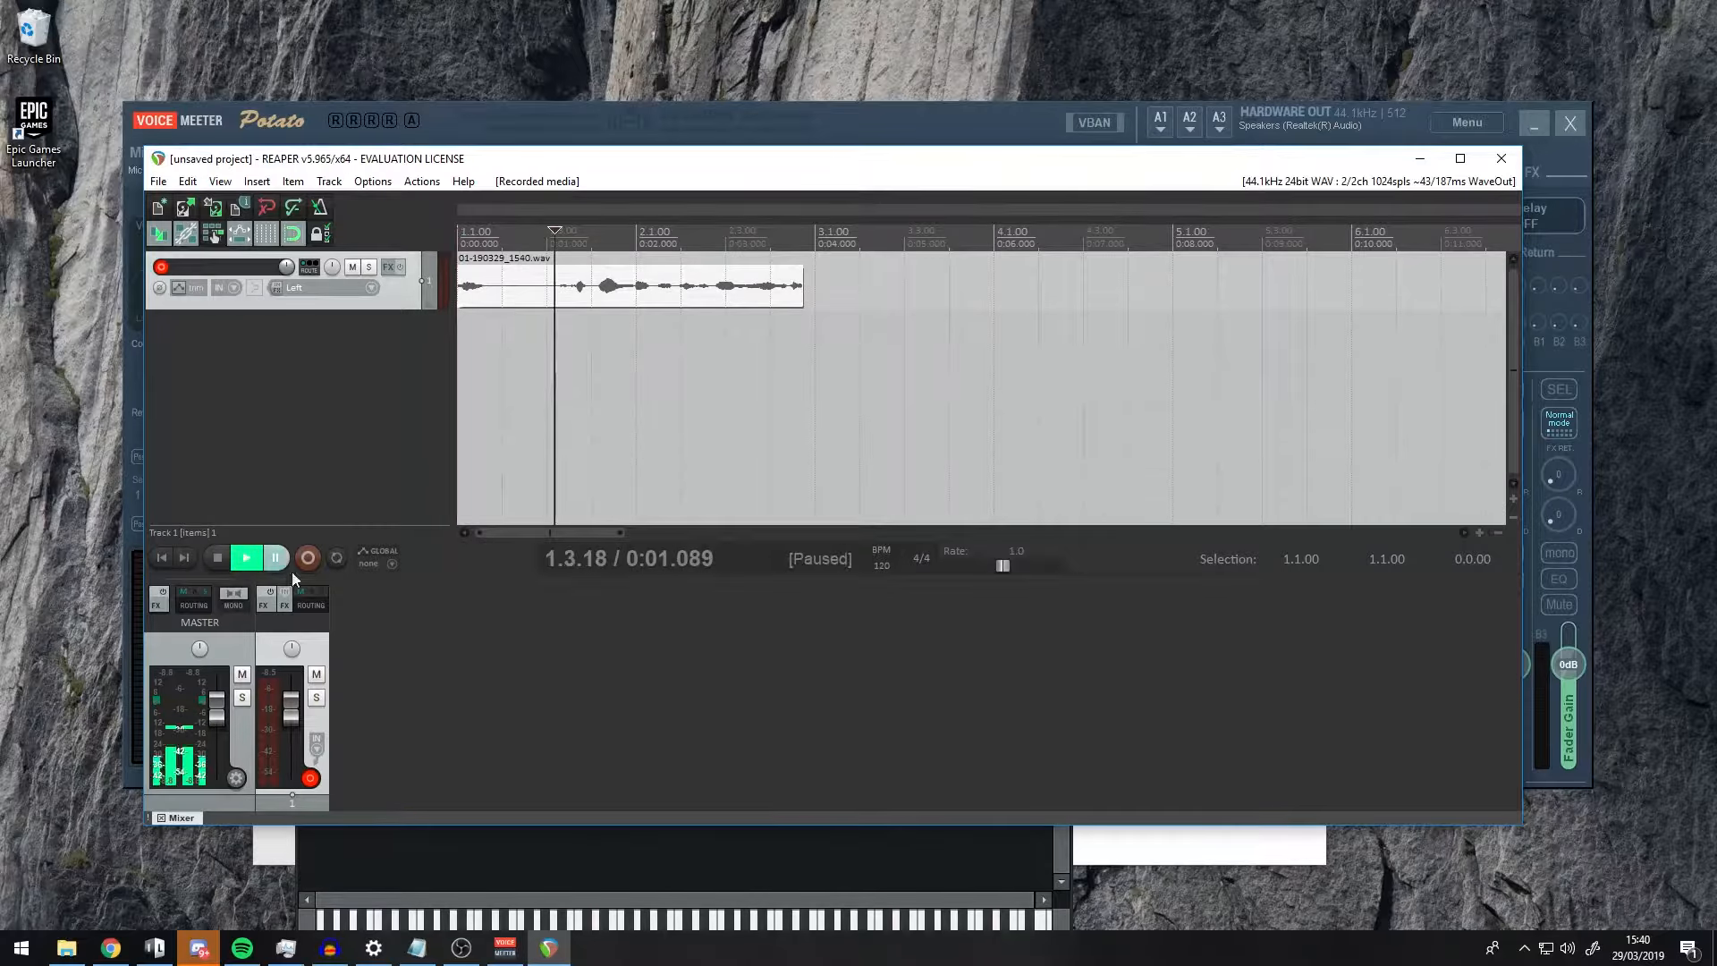
left_click(336, 559)
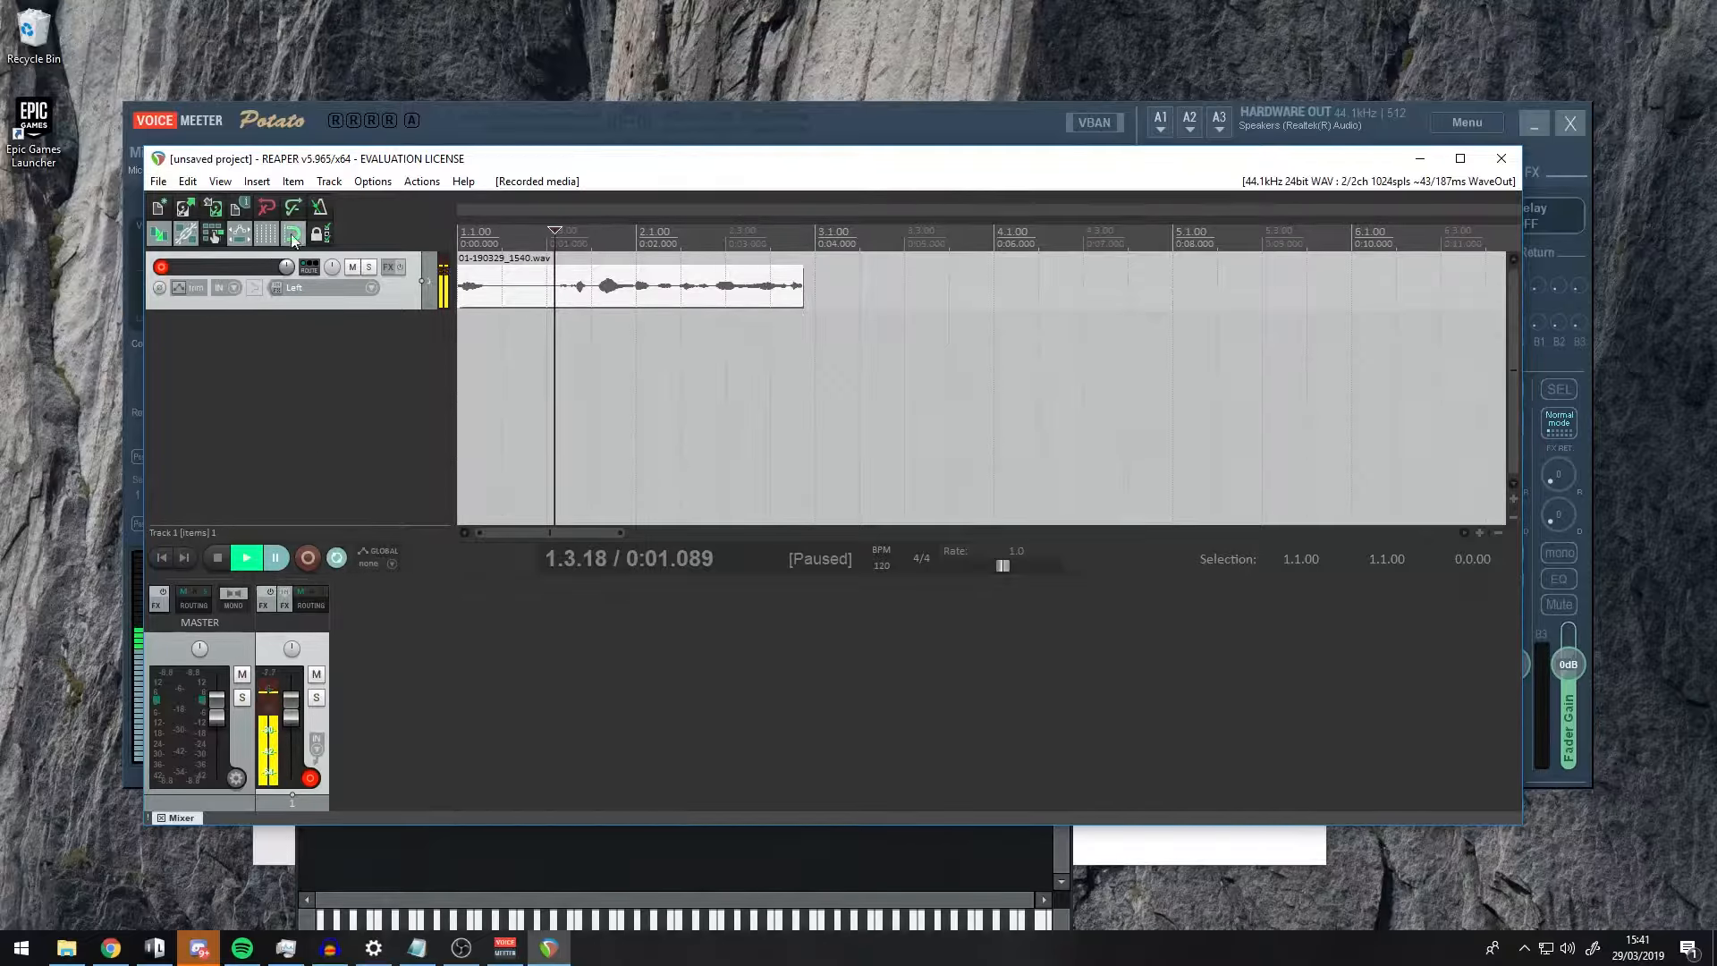
- Add the ReaEQ (Cockos) effect to track 1 and move its effects window clear of the recorded clip
left_click(389, 266)
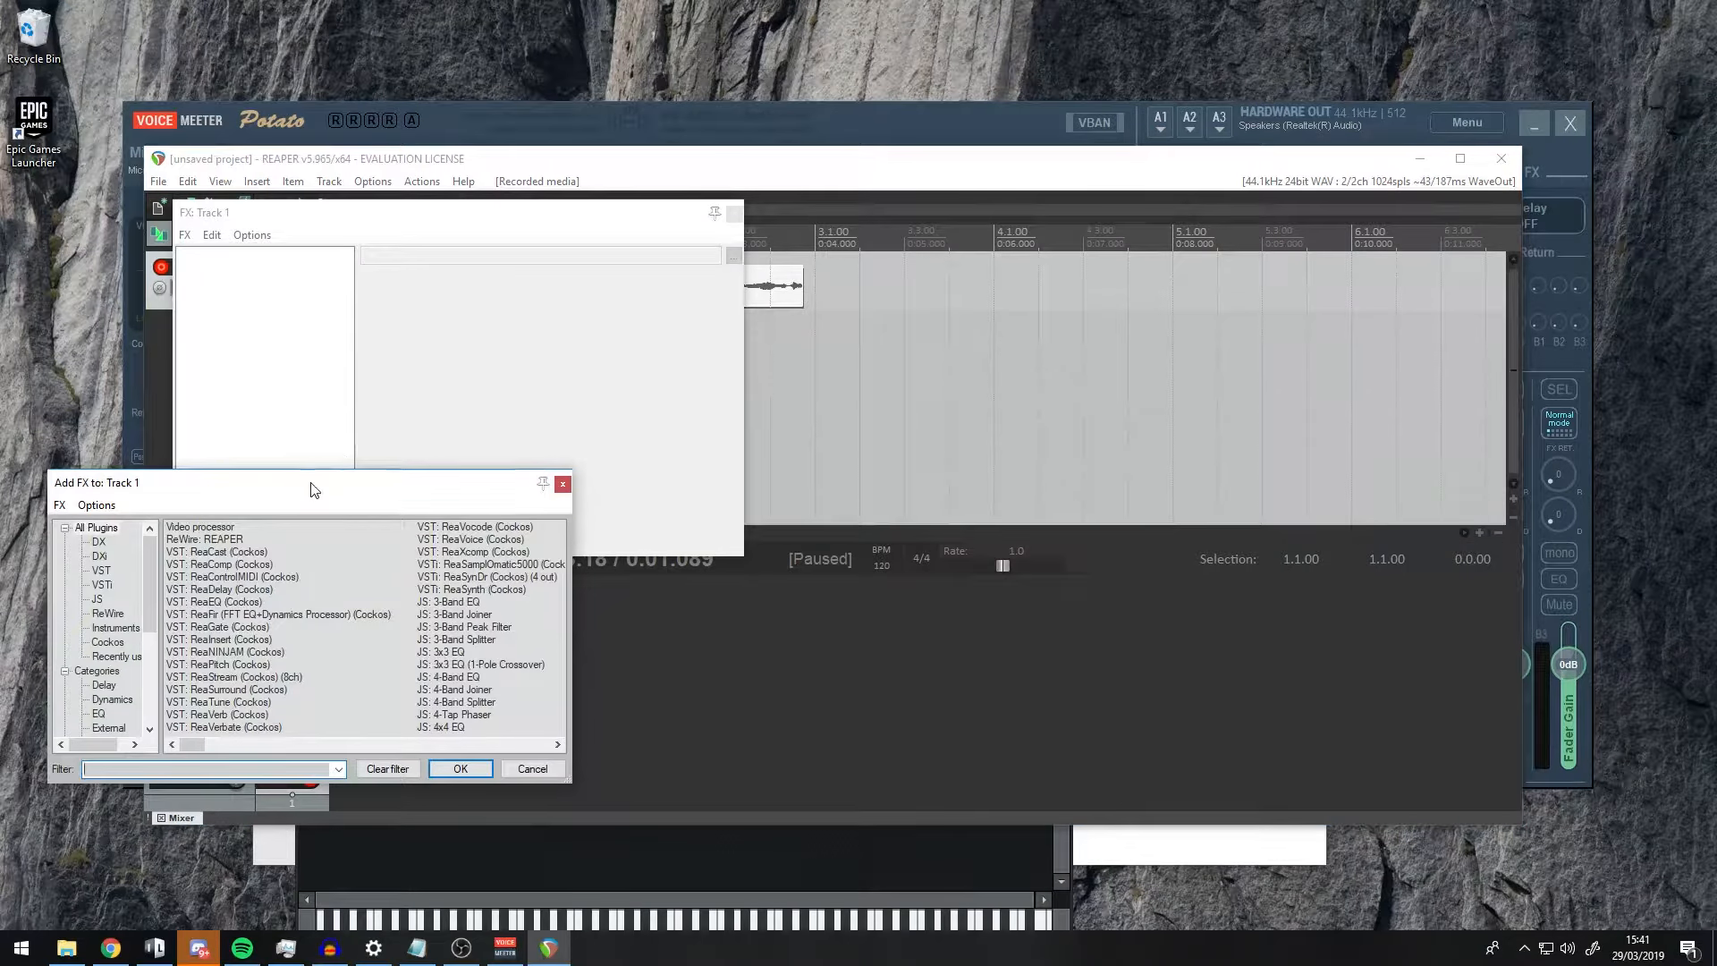
left_click_drag(313, 489, 467, 331)
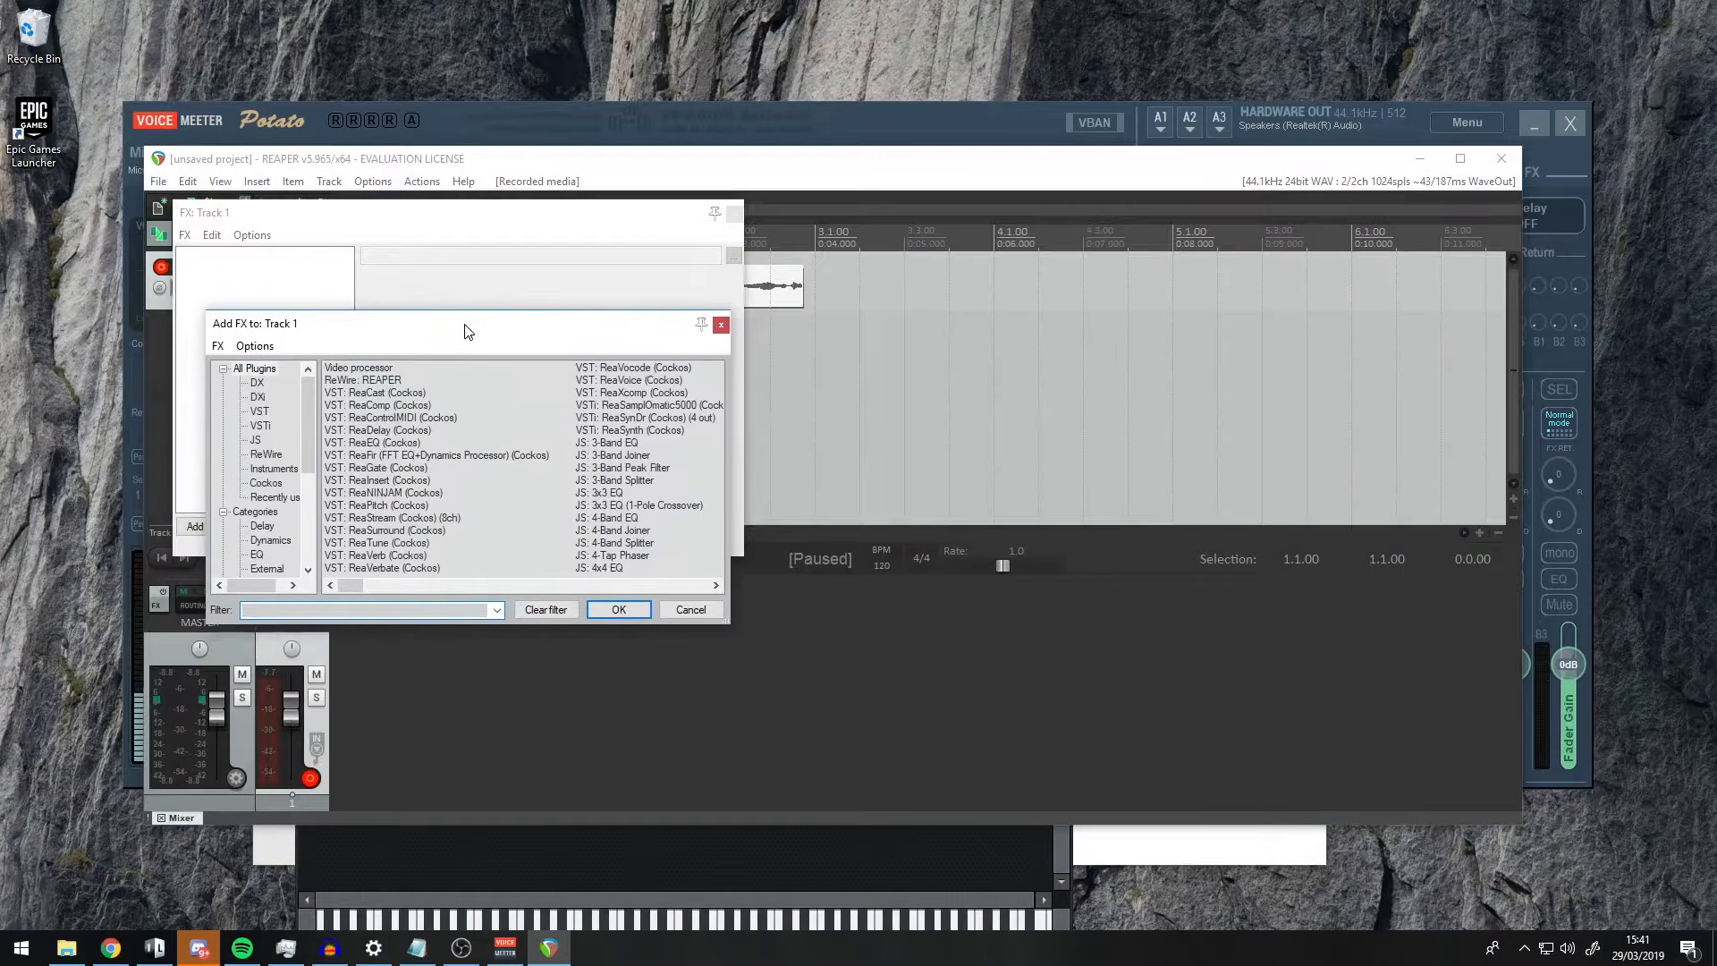
left_click(362, 444)
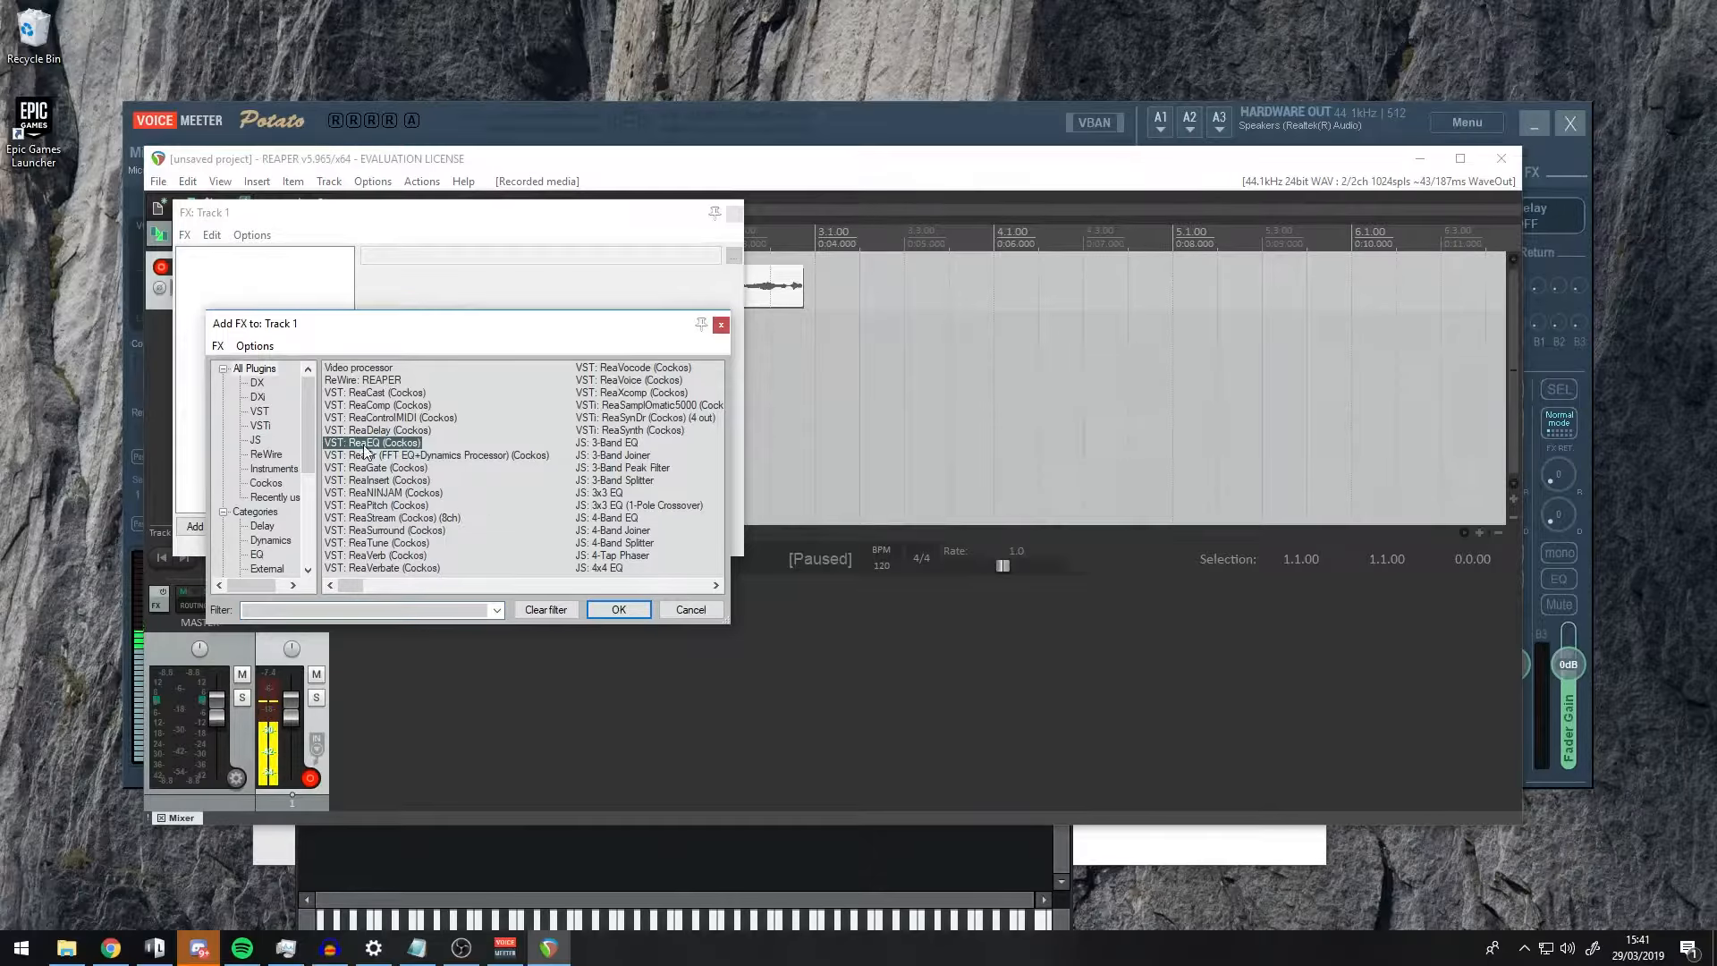
left_click(619, 609)
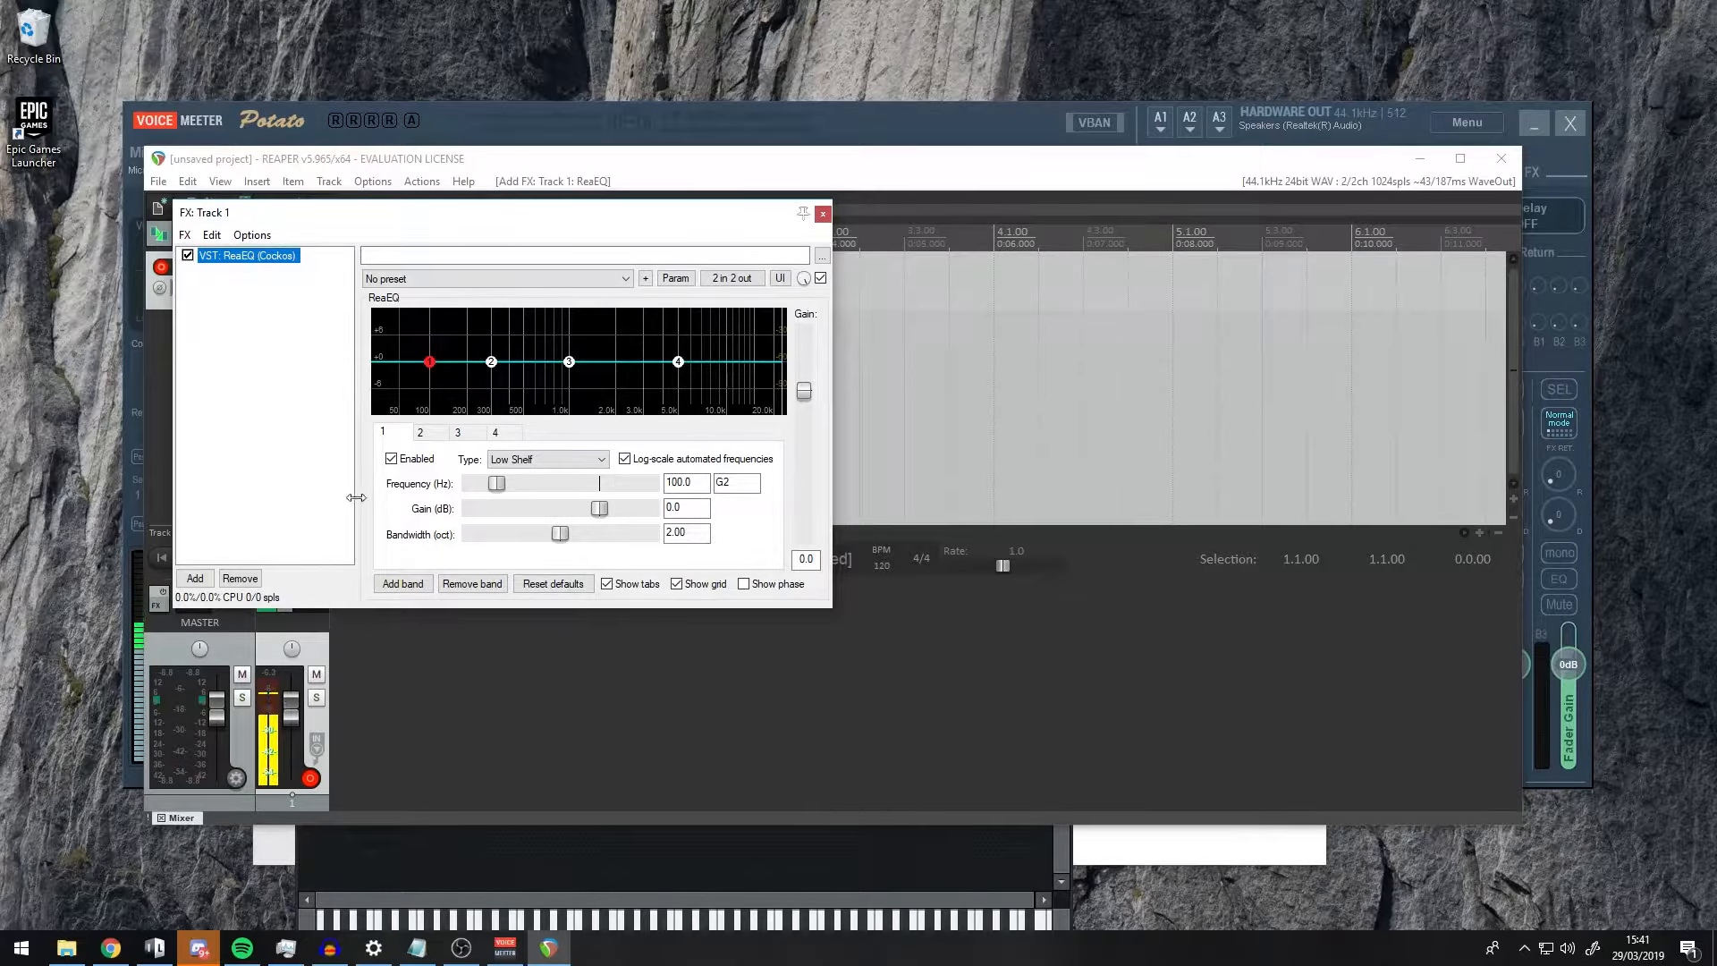
left_click_drag(430, 219, 1144, 171)
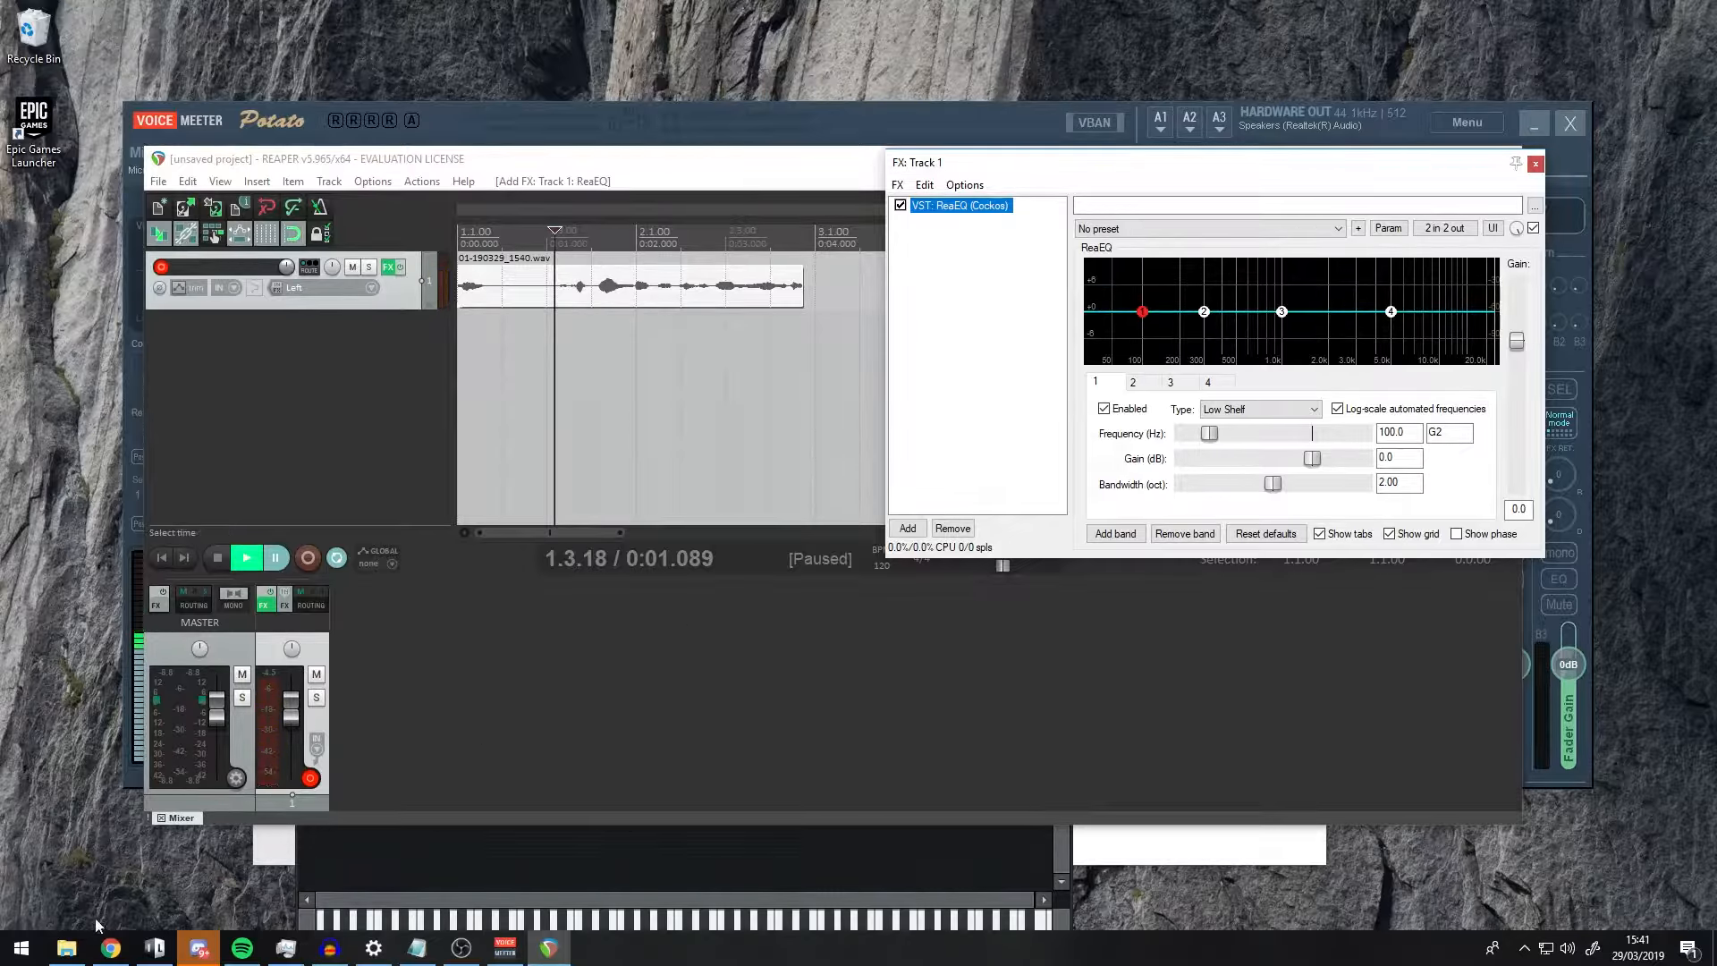
- Switch to Minihost Modular, open its reaeq-standalone plugin beside the track's ReaEQ window and display the plugin's band 1 settings
mouse_move(154, 954)
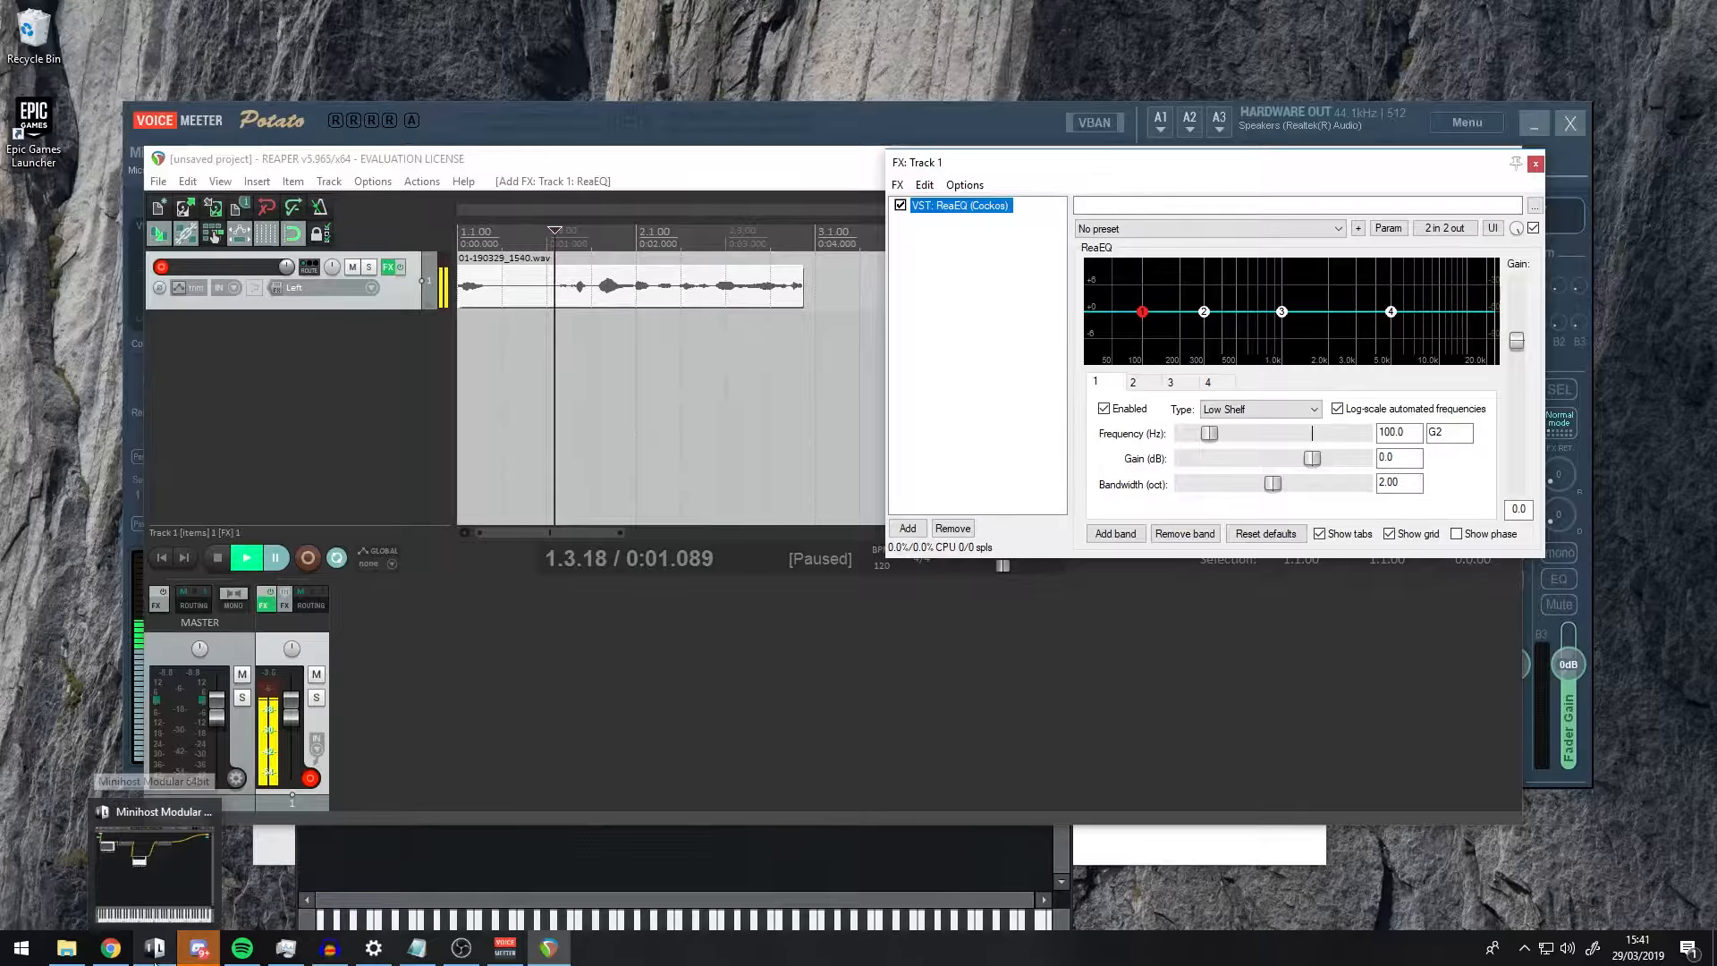
left_click(152, 960)
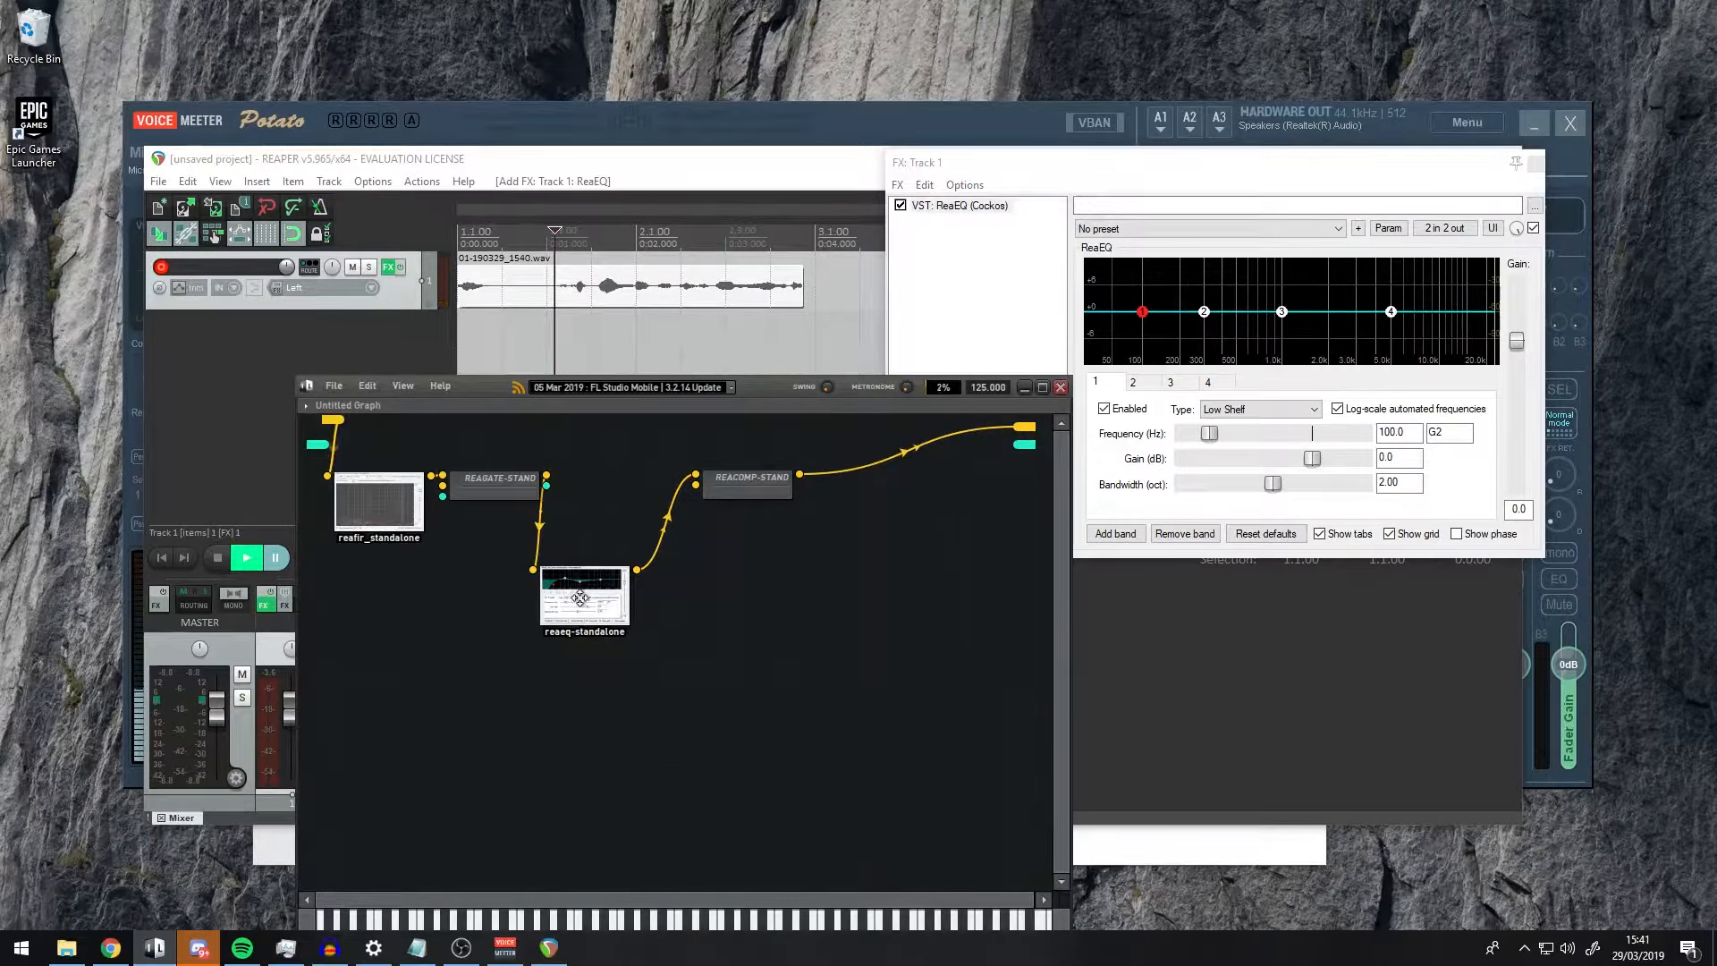
double_click(583, 598)
left_click(1024, 388)
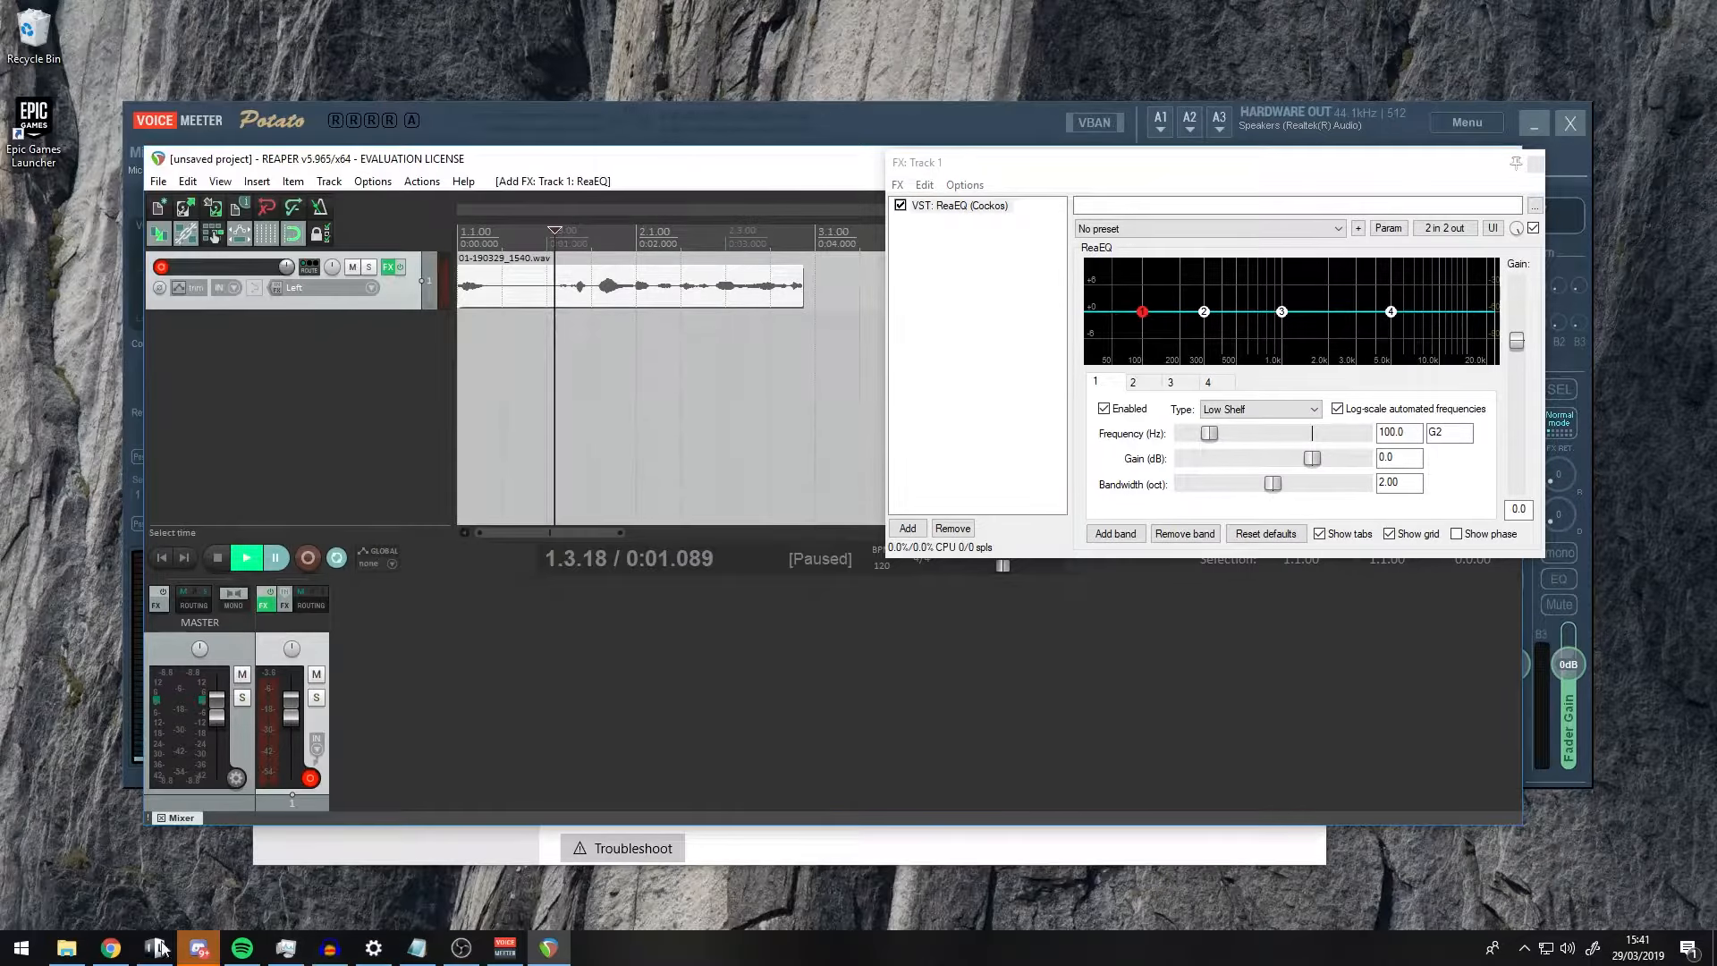
left_click(154, 948)
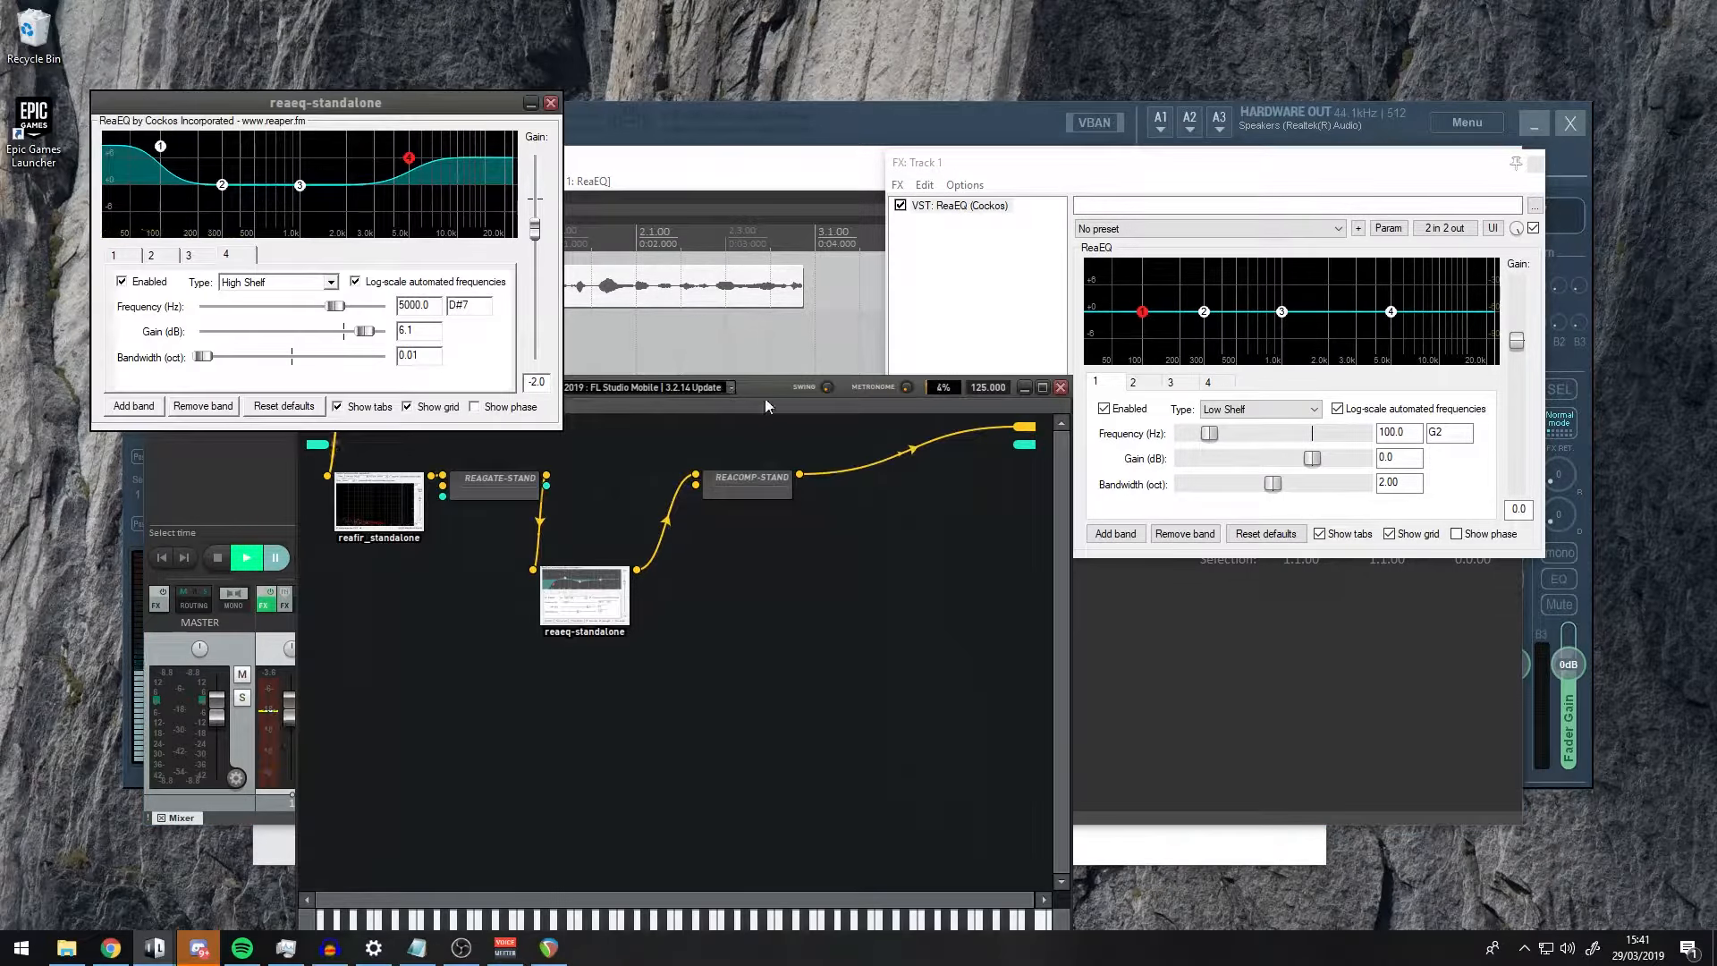
left_click_drag(765, 401, 608, 903)
left_click_drag(361, 107, 661, 223)
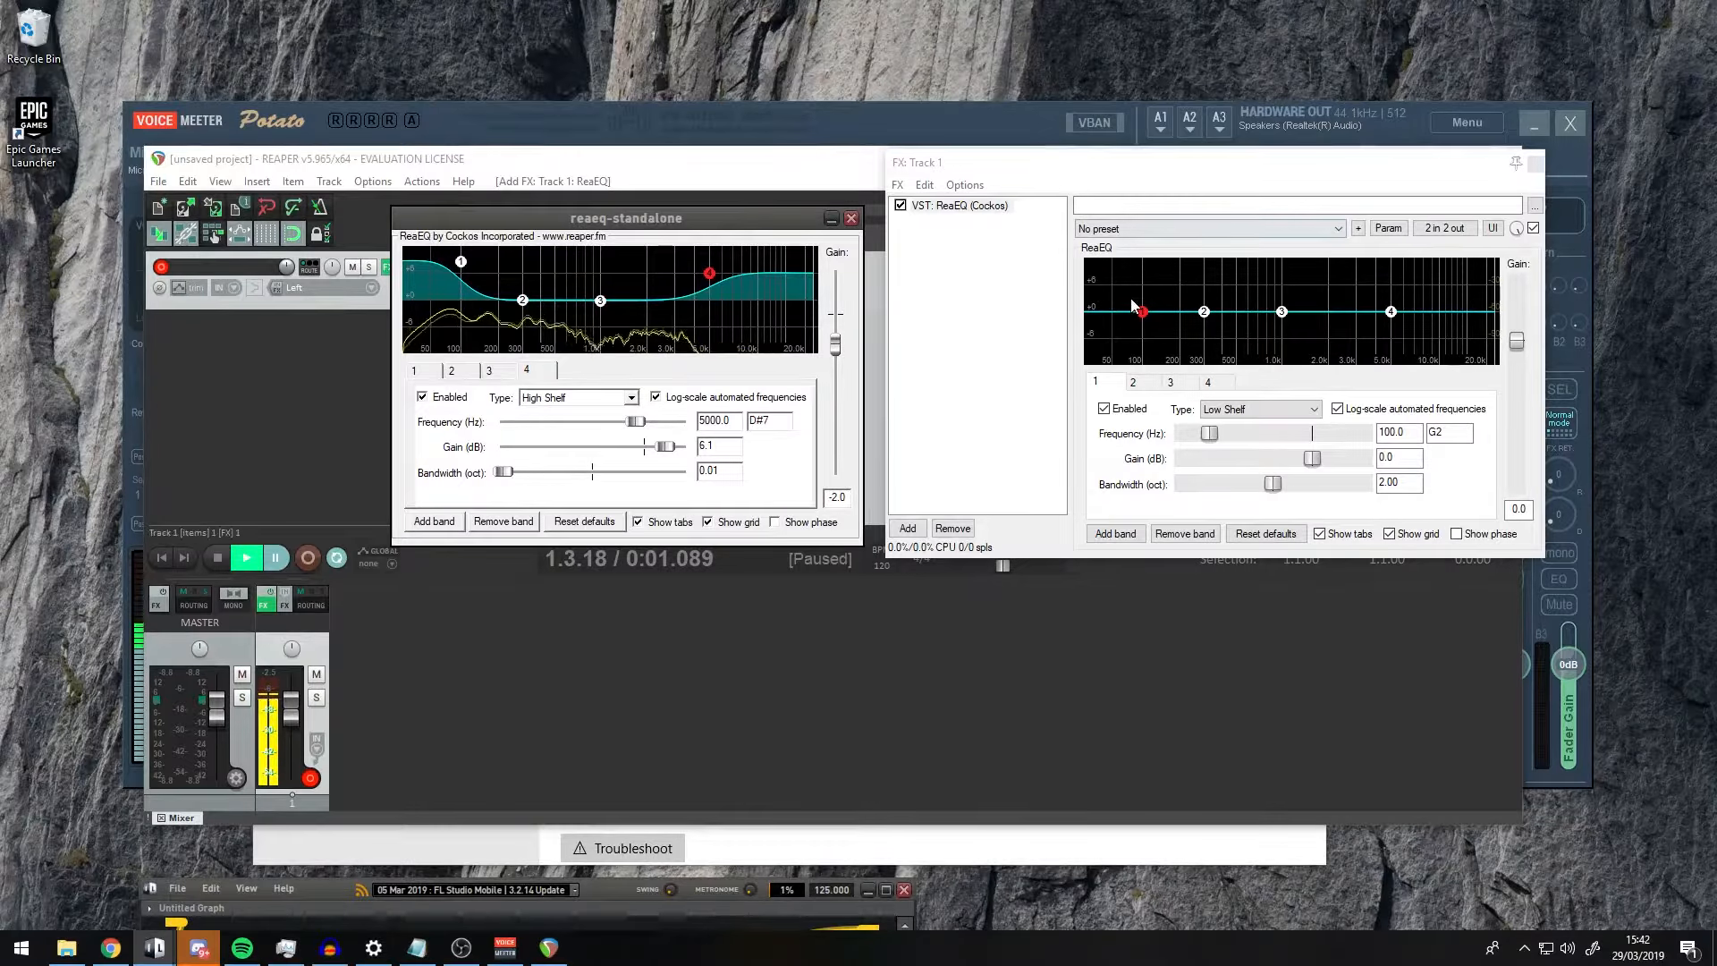
left_click(425, 371)
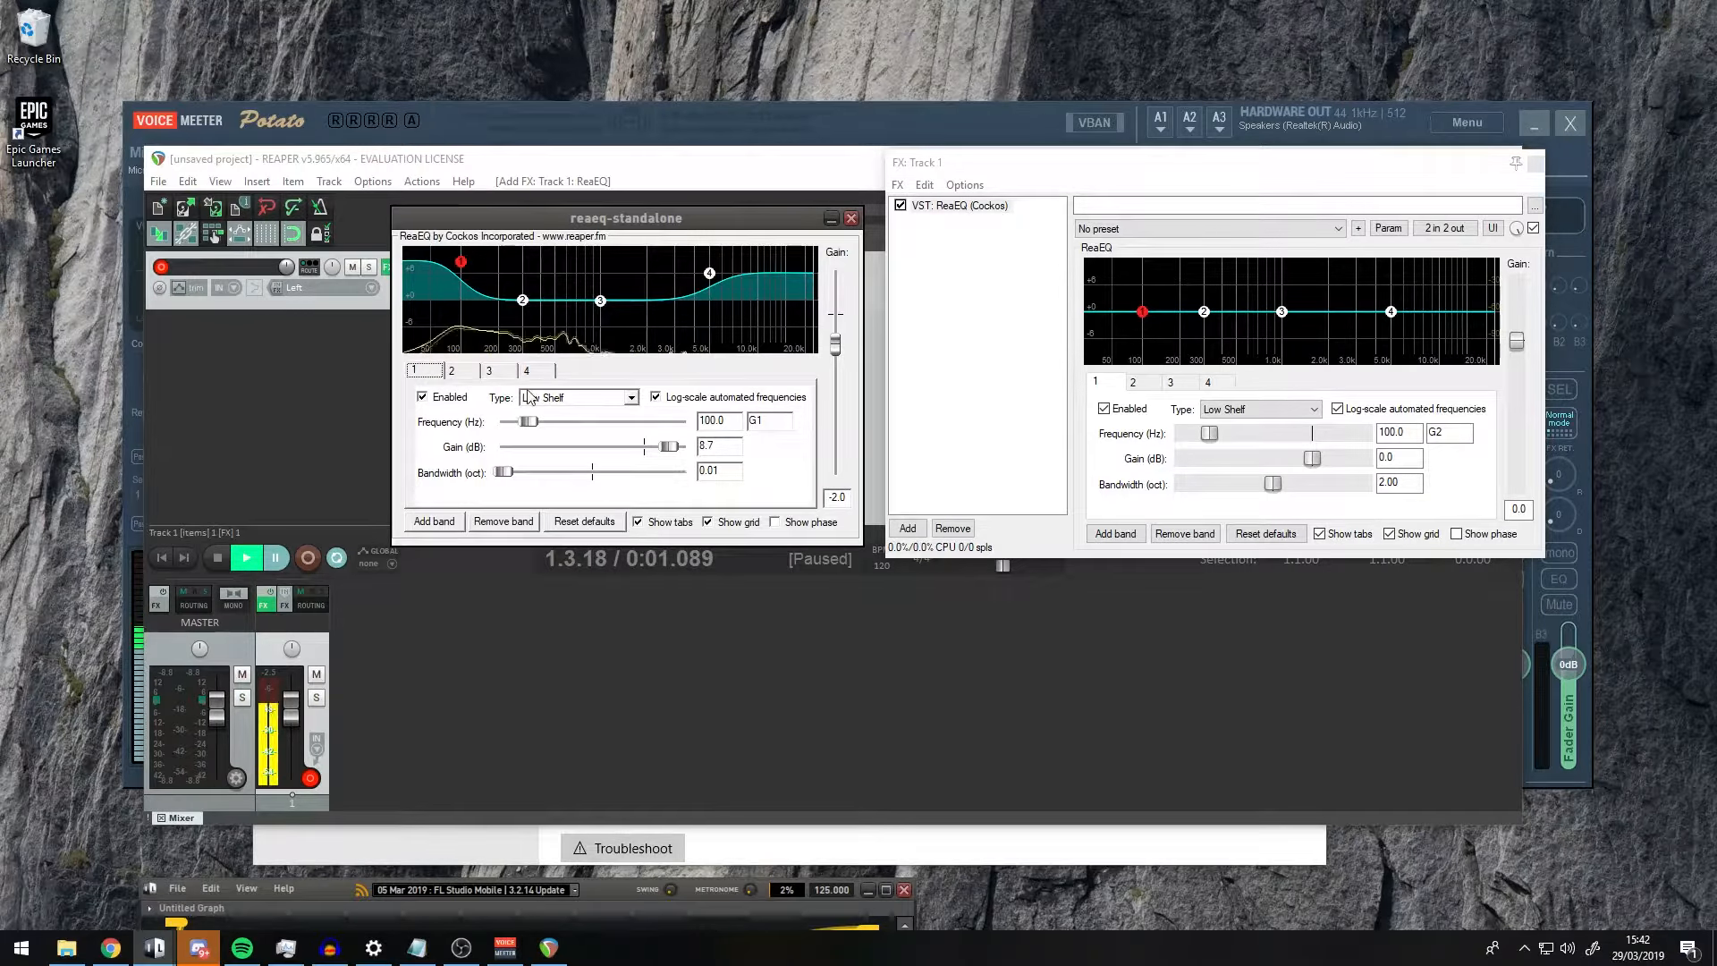
- Review the settings of all four reaeq-standalone bands and move its window below the recorded clip for comparison with the track's ReaEQ
left_click(452, 371)
left_click(492, 374)
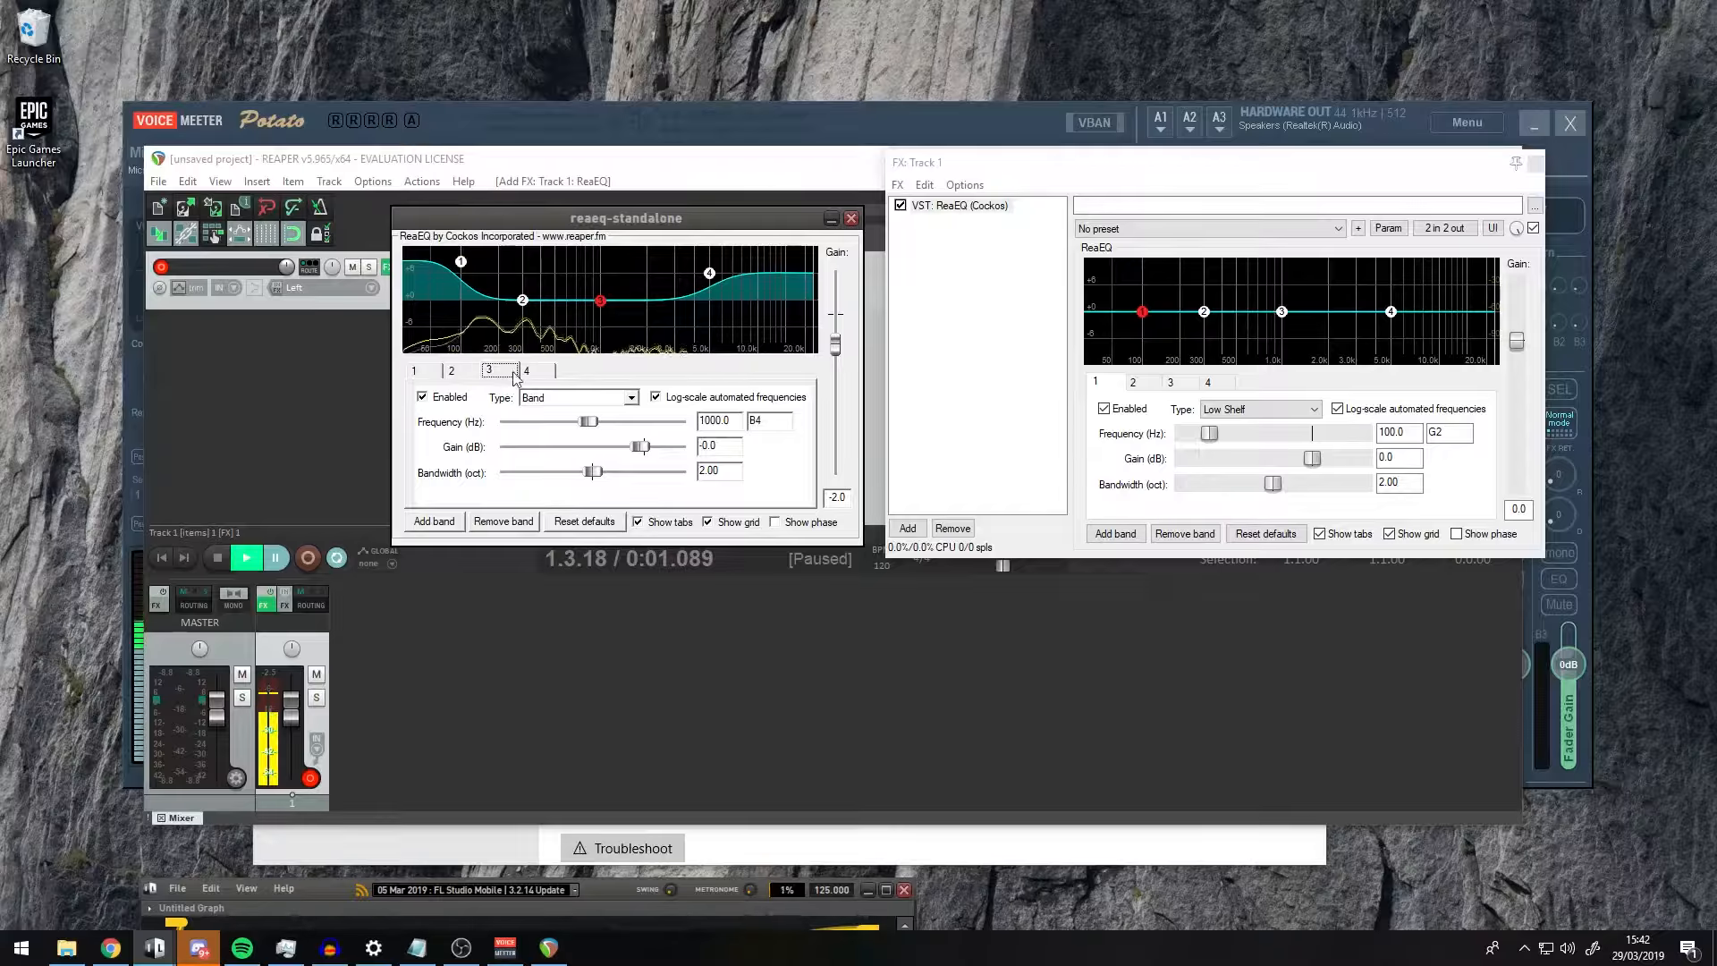
left_click(539, 375)
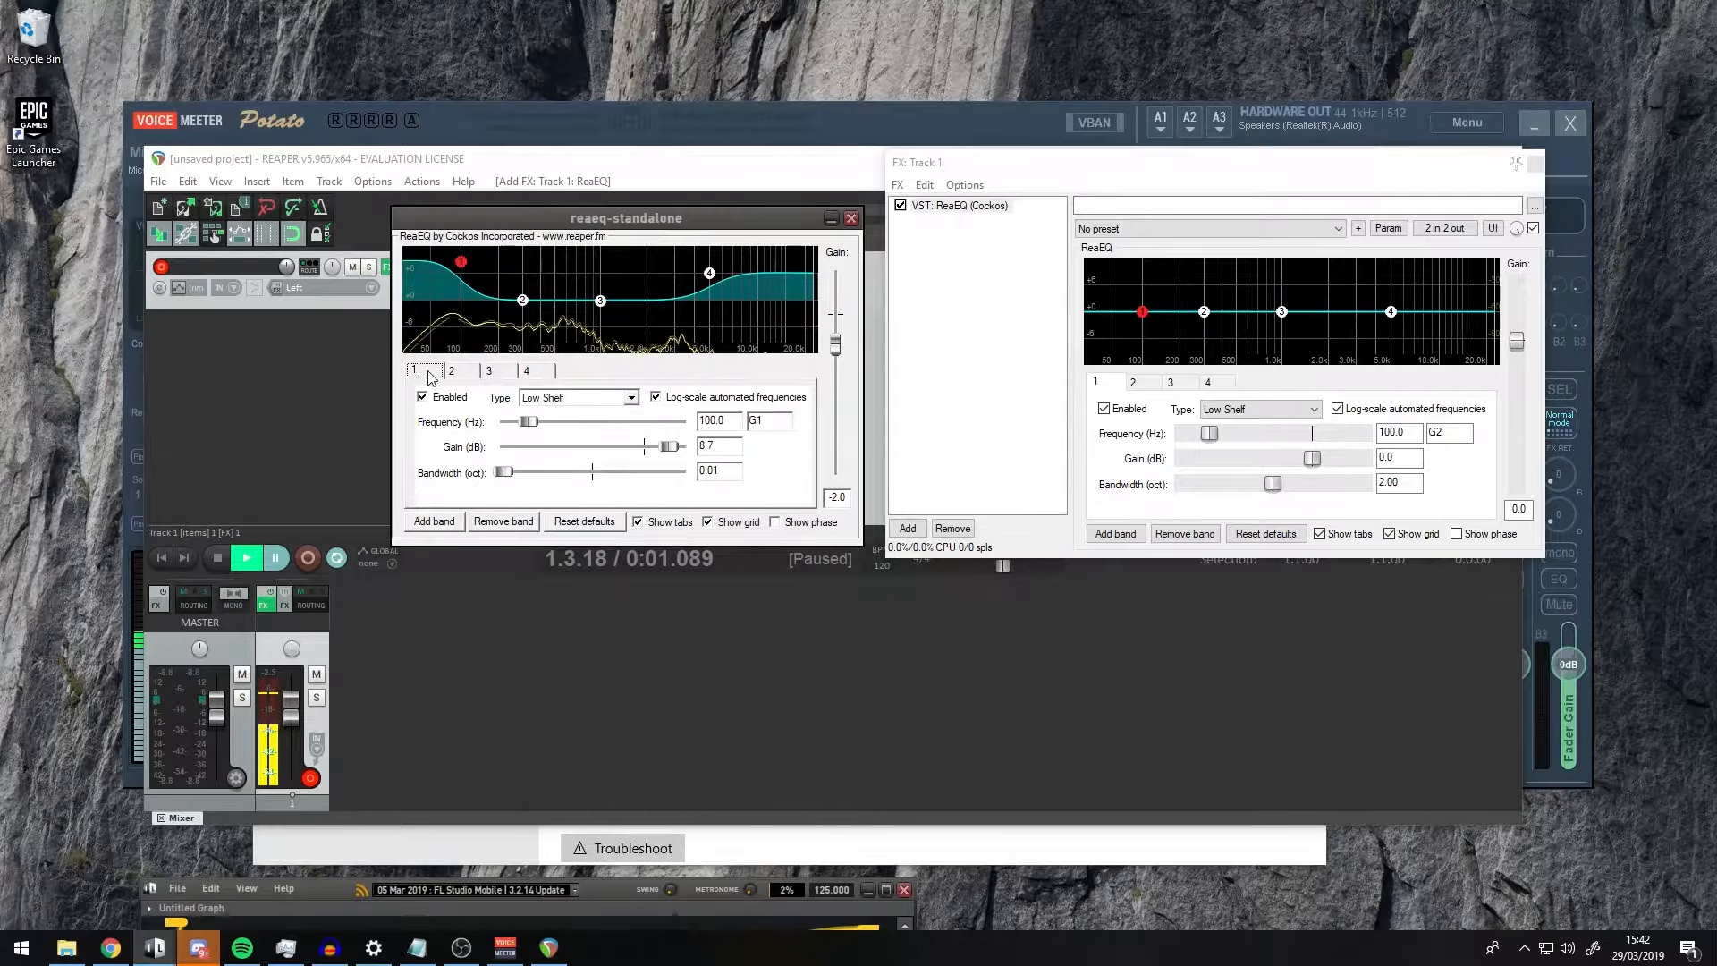
left_click_drag(720, 224, 436, 626)
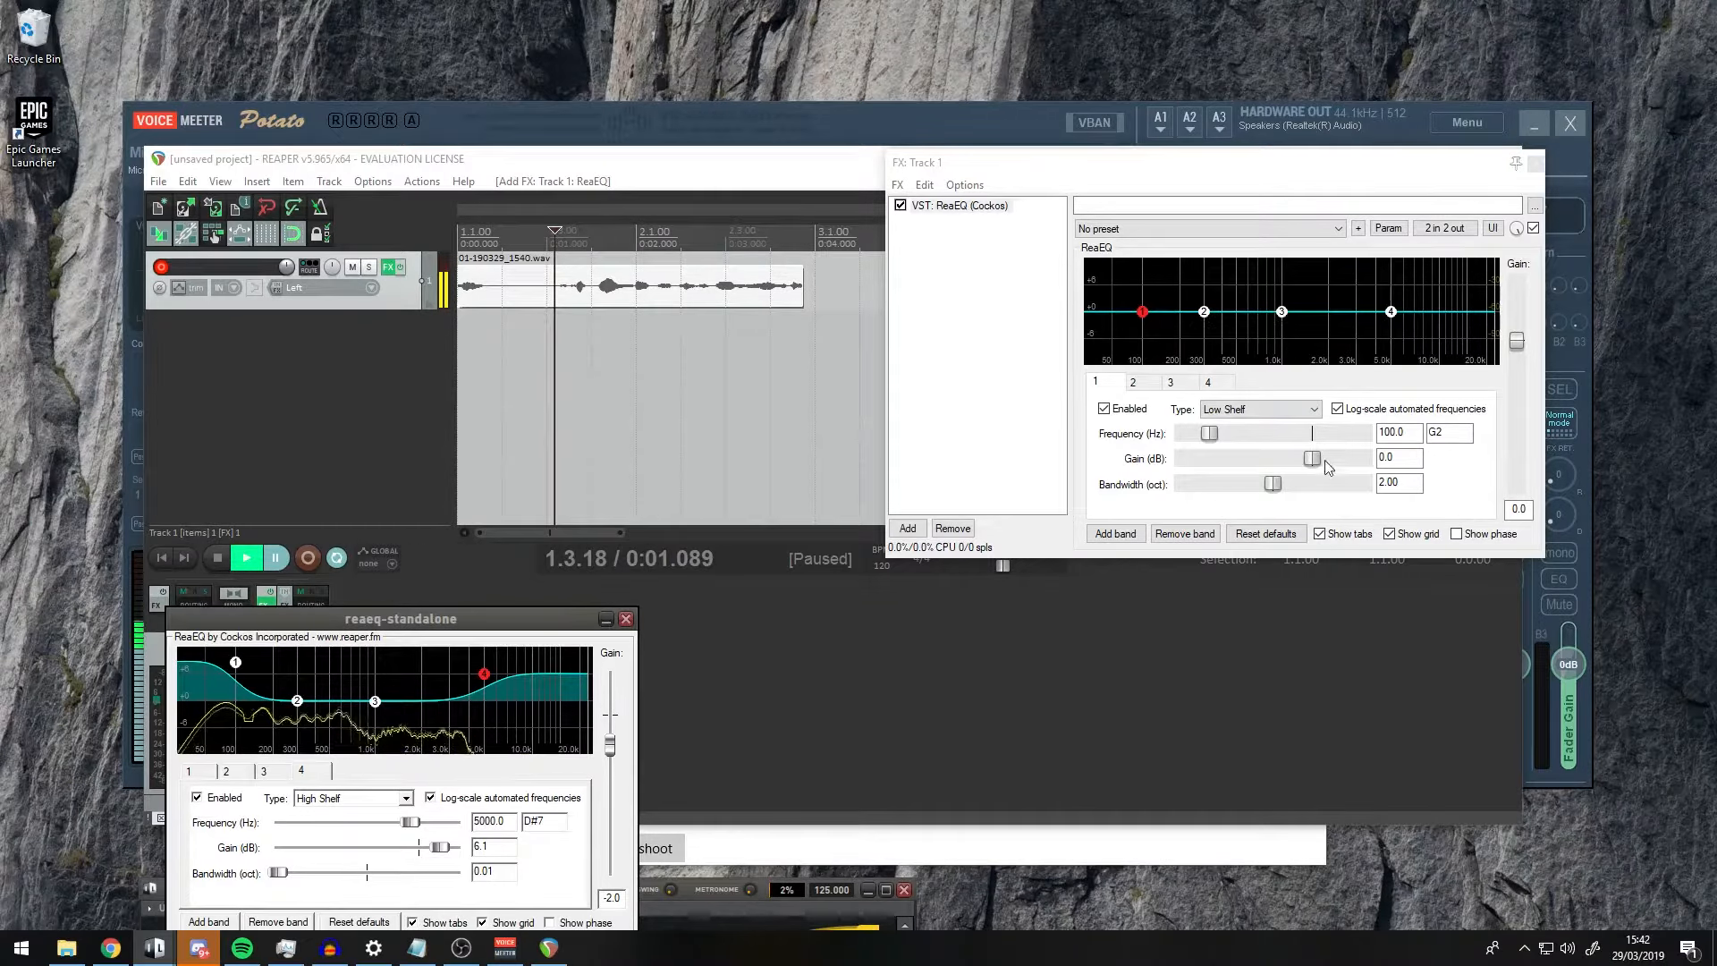
left_click(211, 776)
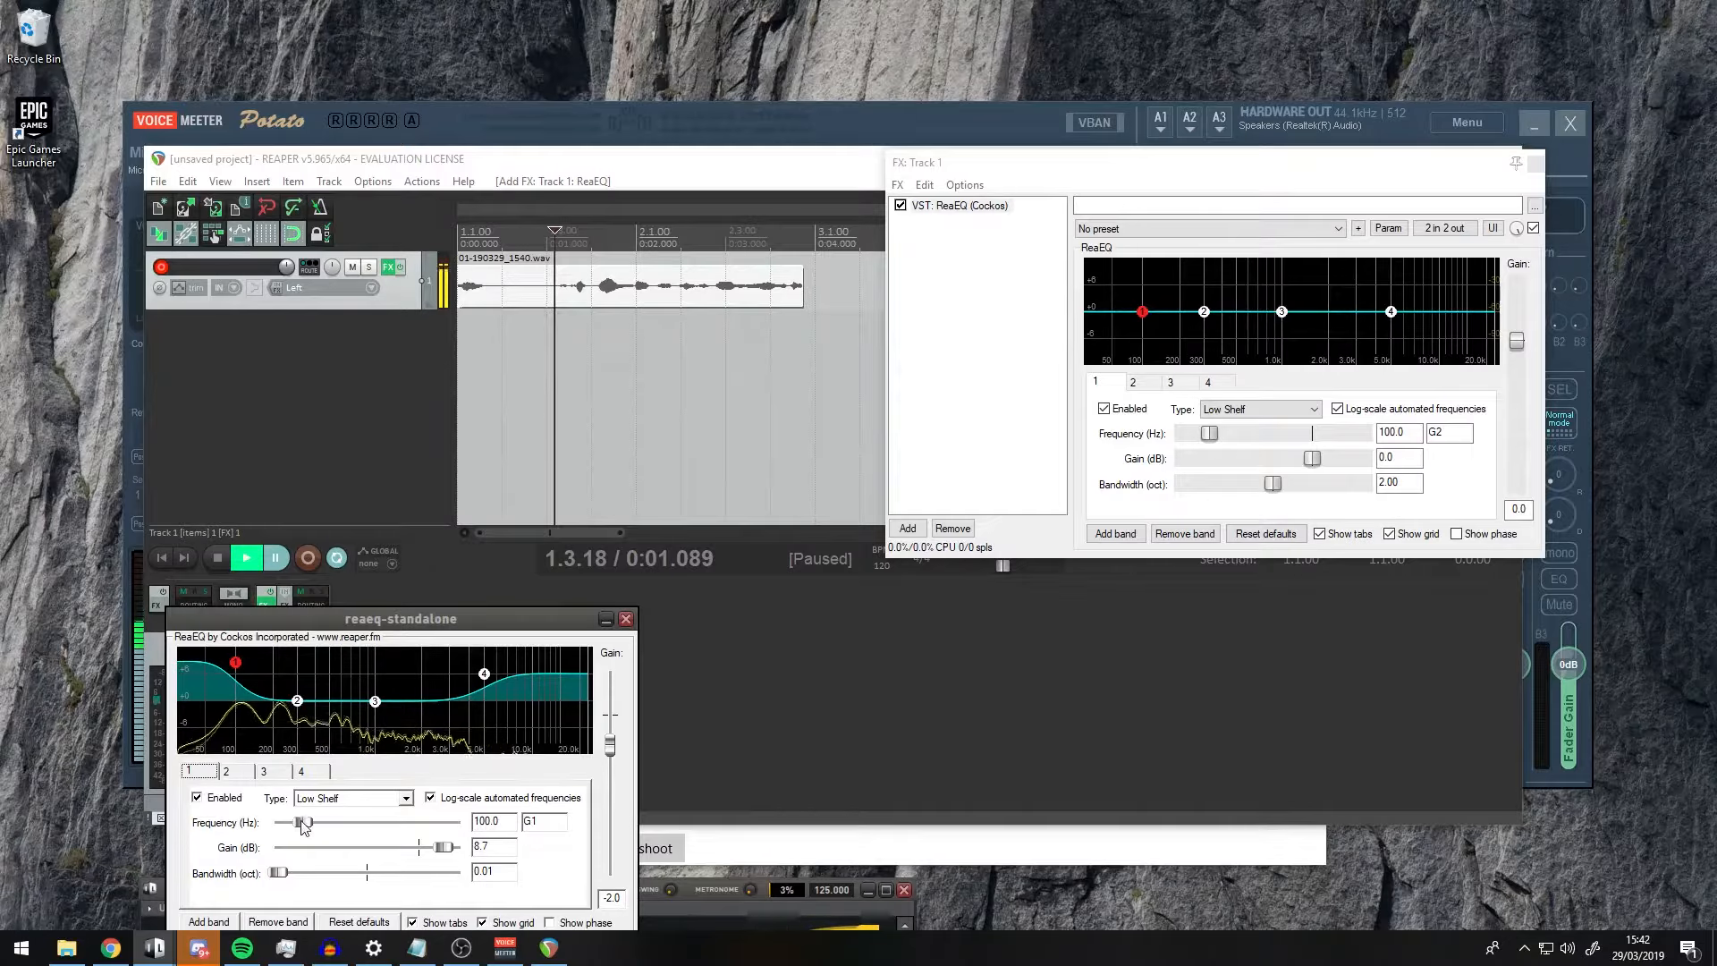
left_click(301, 771)
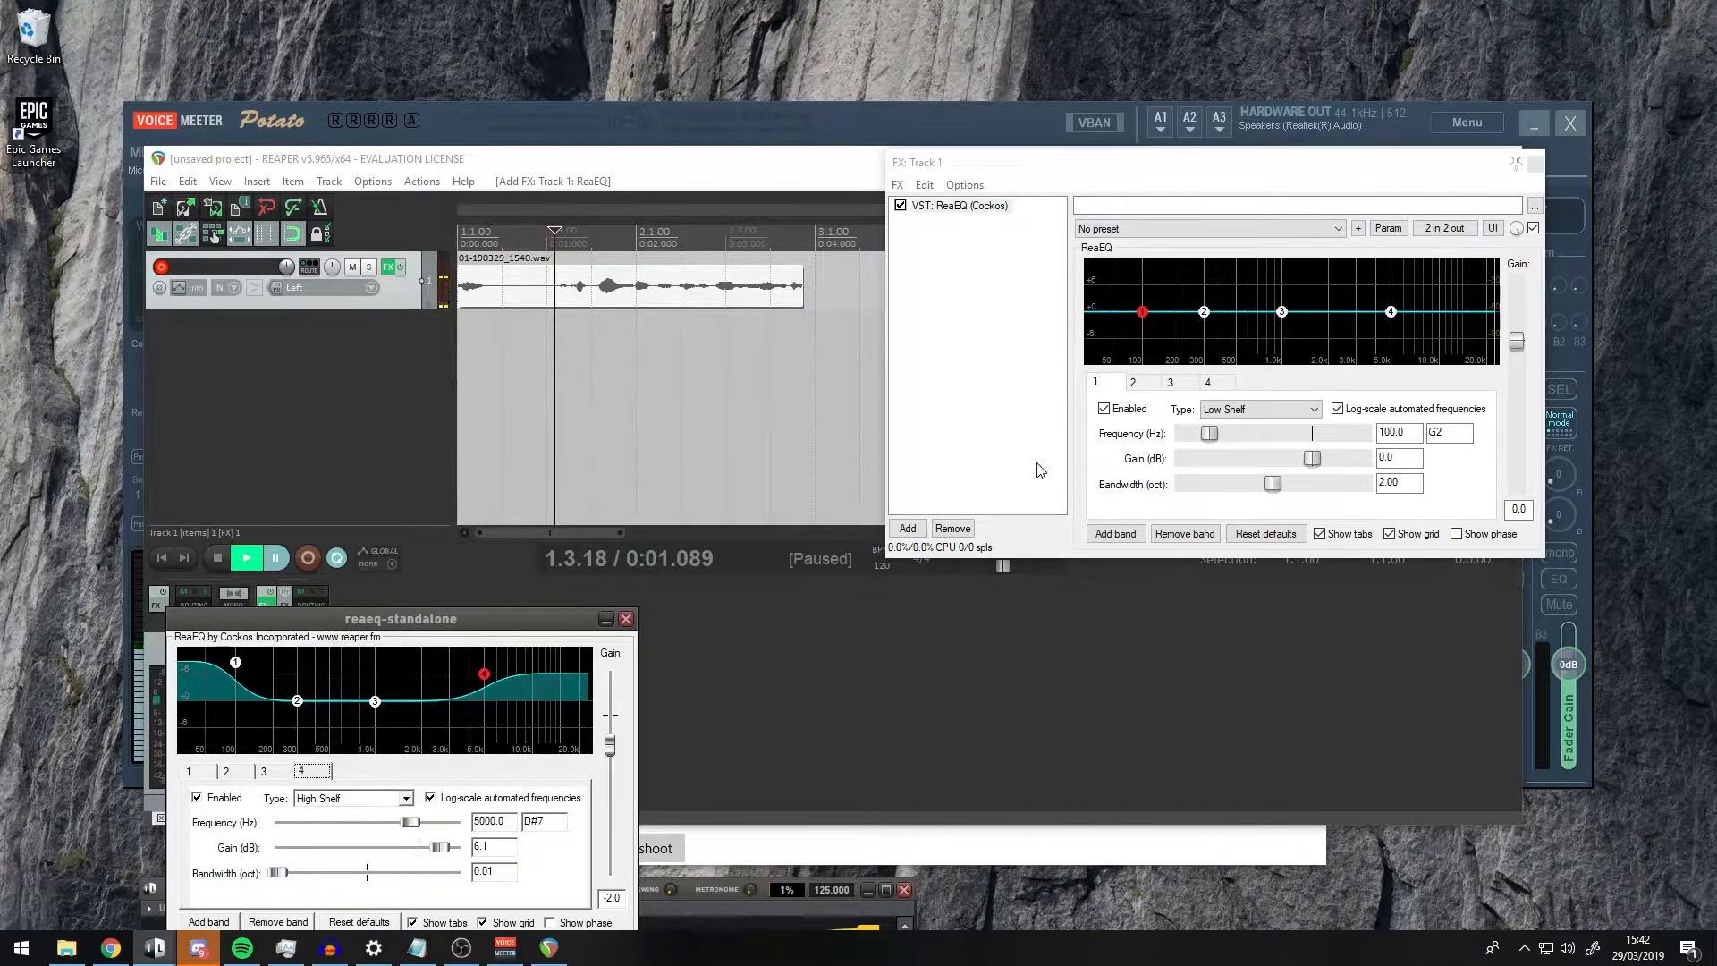
left_click_drag(982, 166, 838, 174)
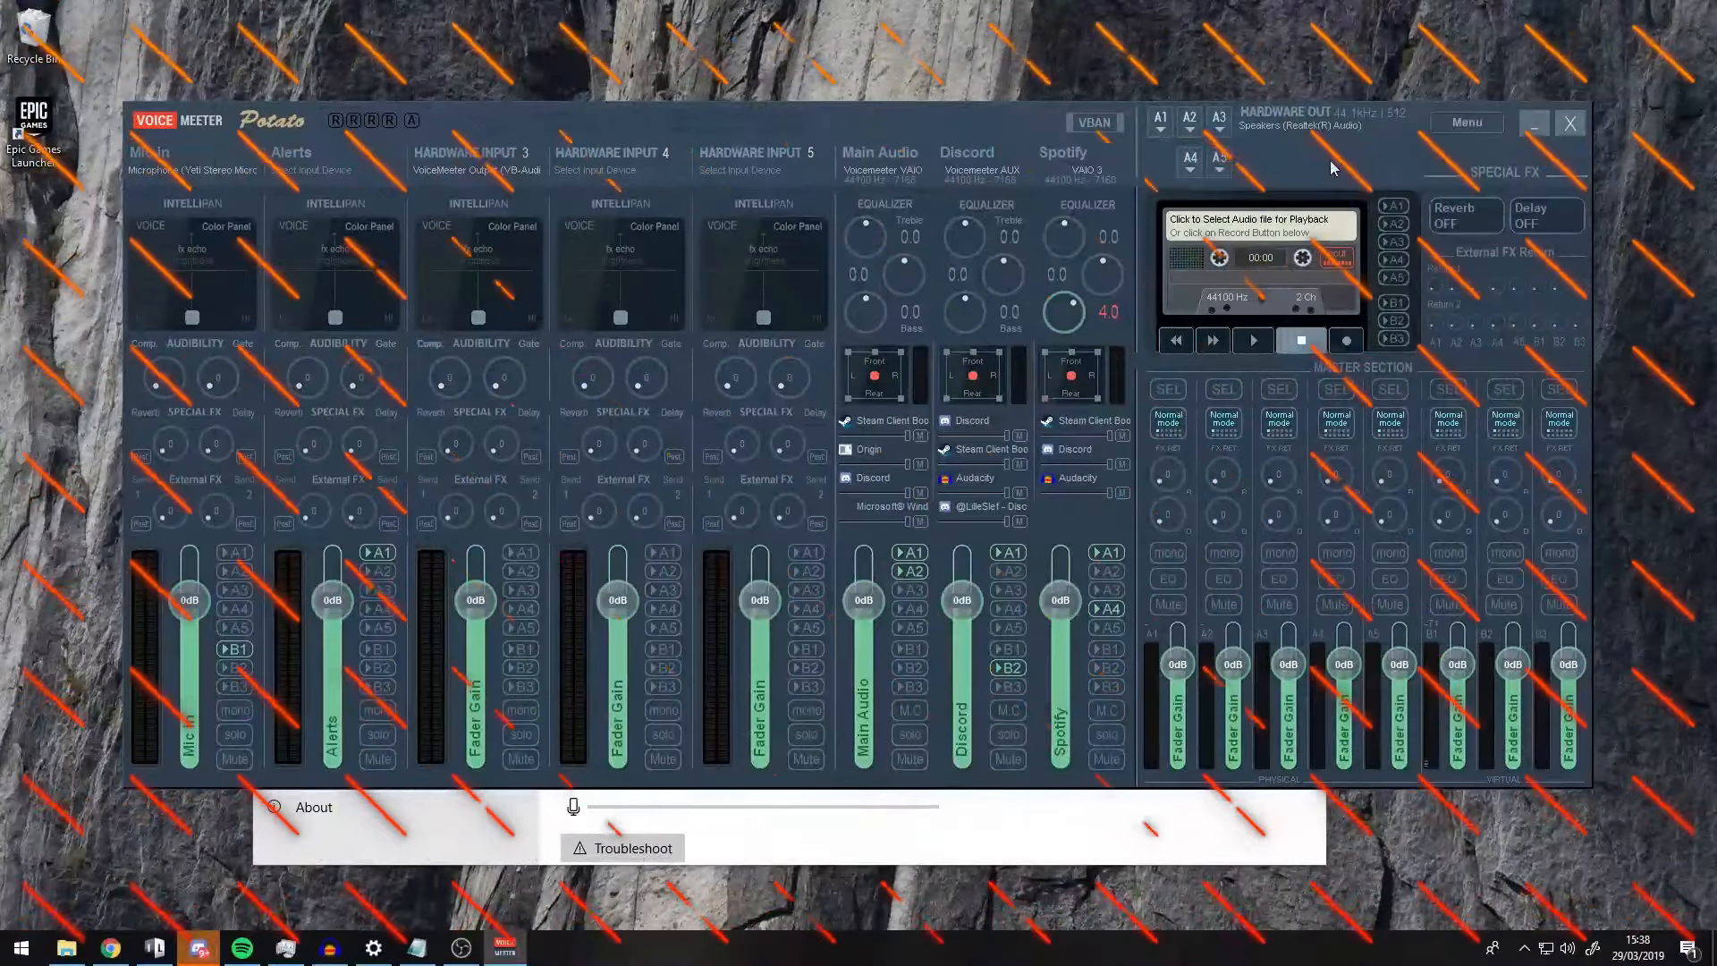
- Switch to VoiceMeeter and open its System Settings / Options window, moving it aside to view the audio device and patch insert settings
left_click(1442, 122)
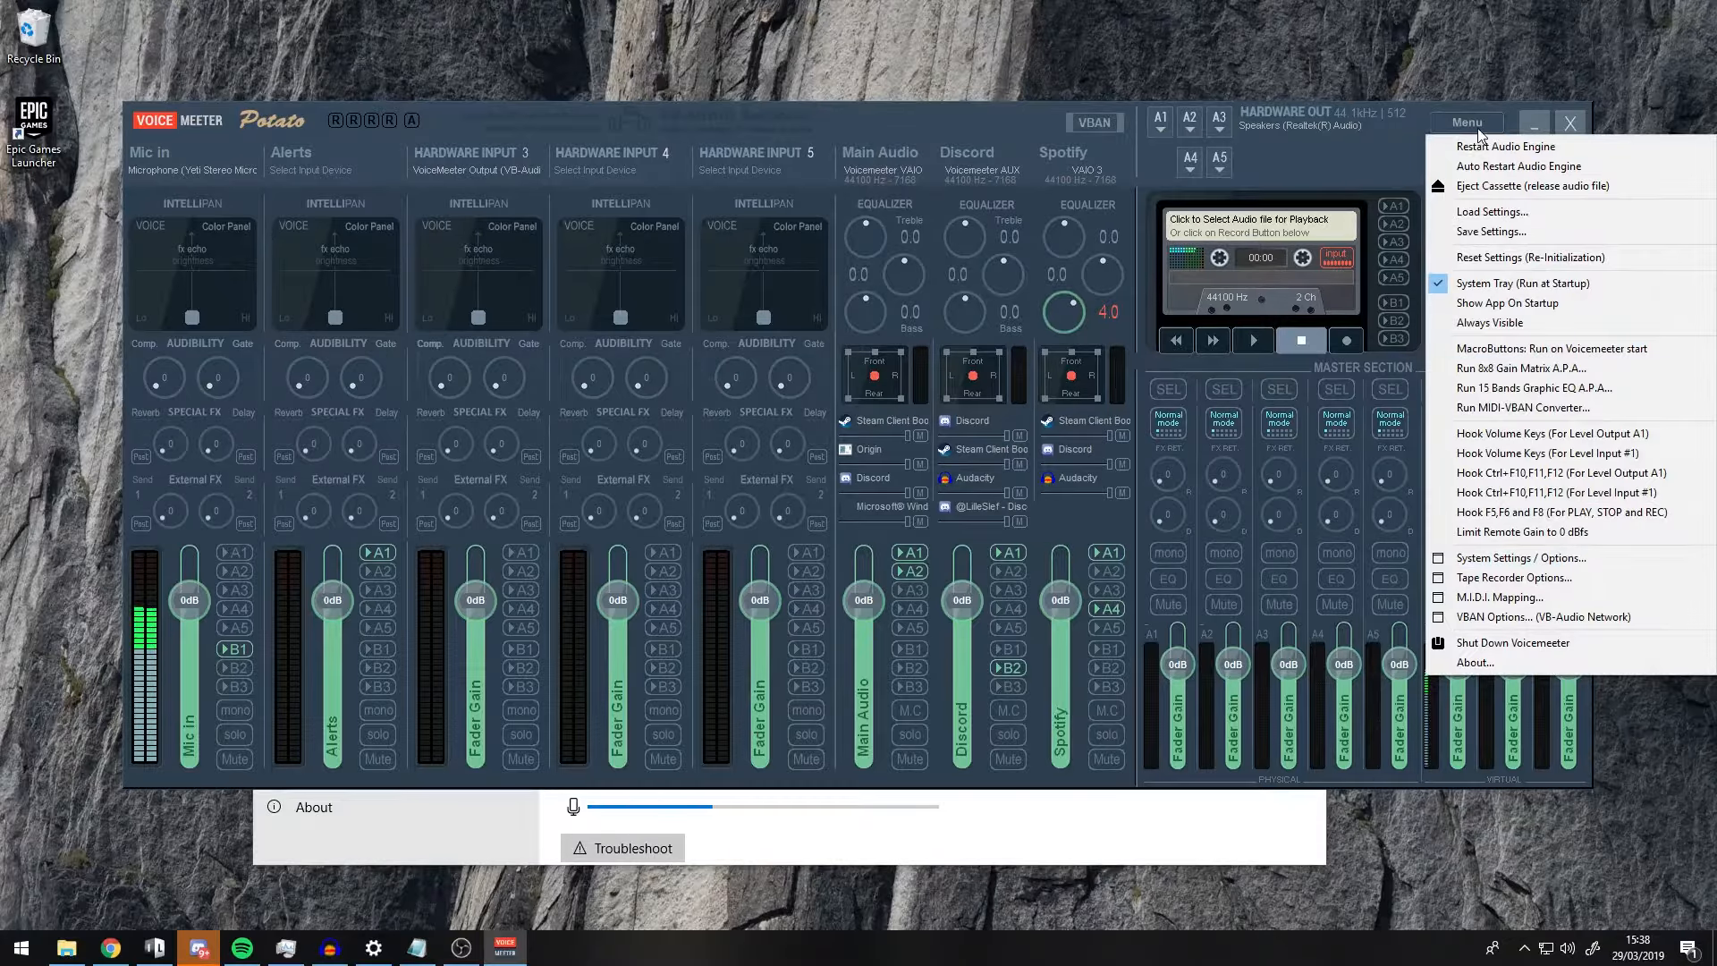
left_click(1535, 562)
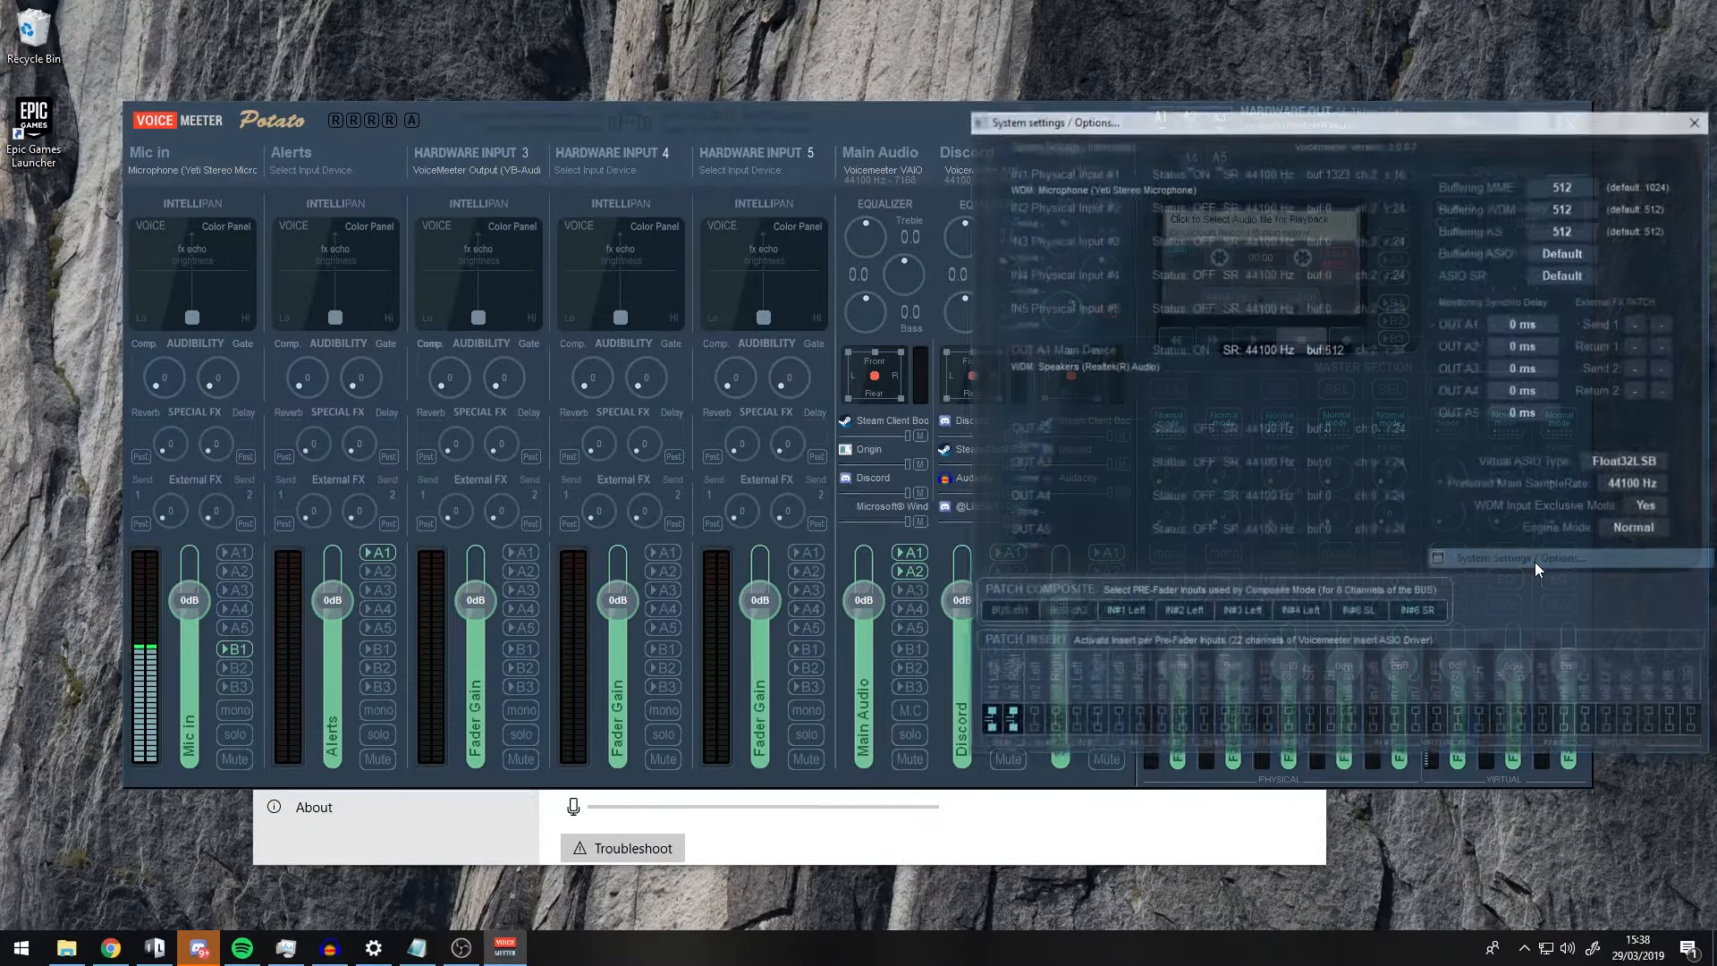
left_click_drag(1232, 122, 672, 85)
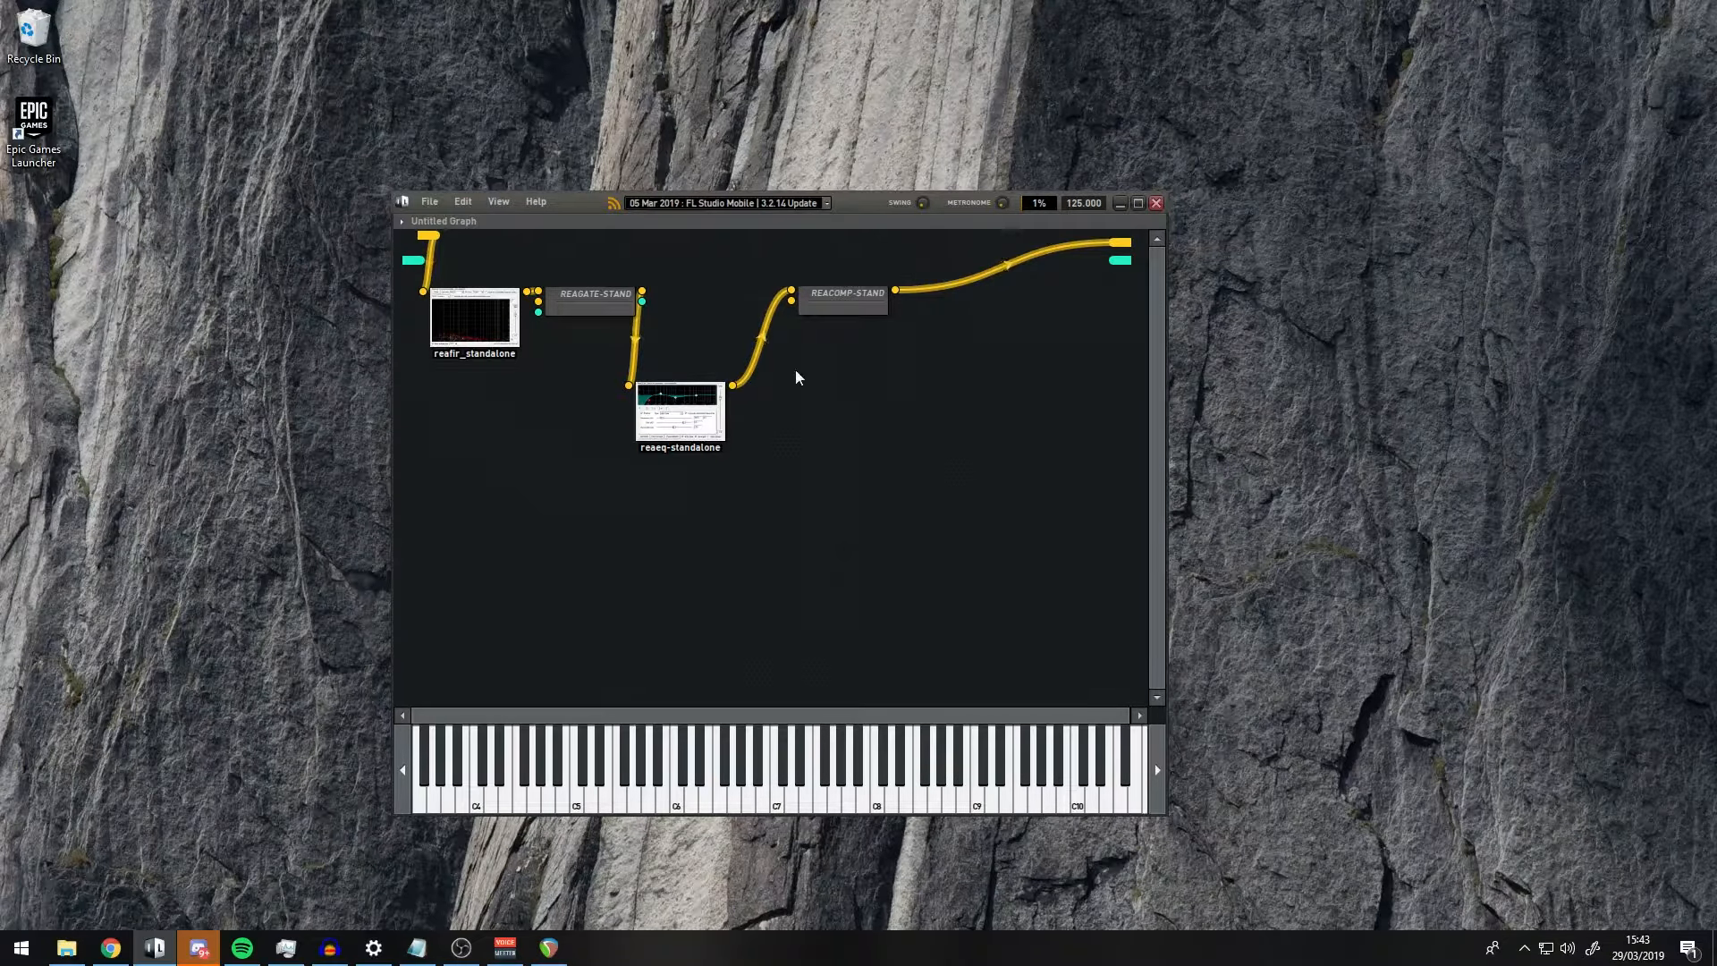
- In Minihost Modular's Preferences, select Voicemeeter Potato Insert Virtual ASIO as the audio device and view the plugin list before closing them
left_click(434, 201)
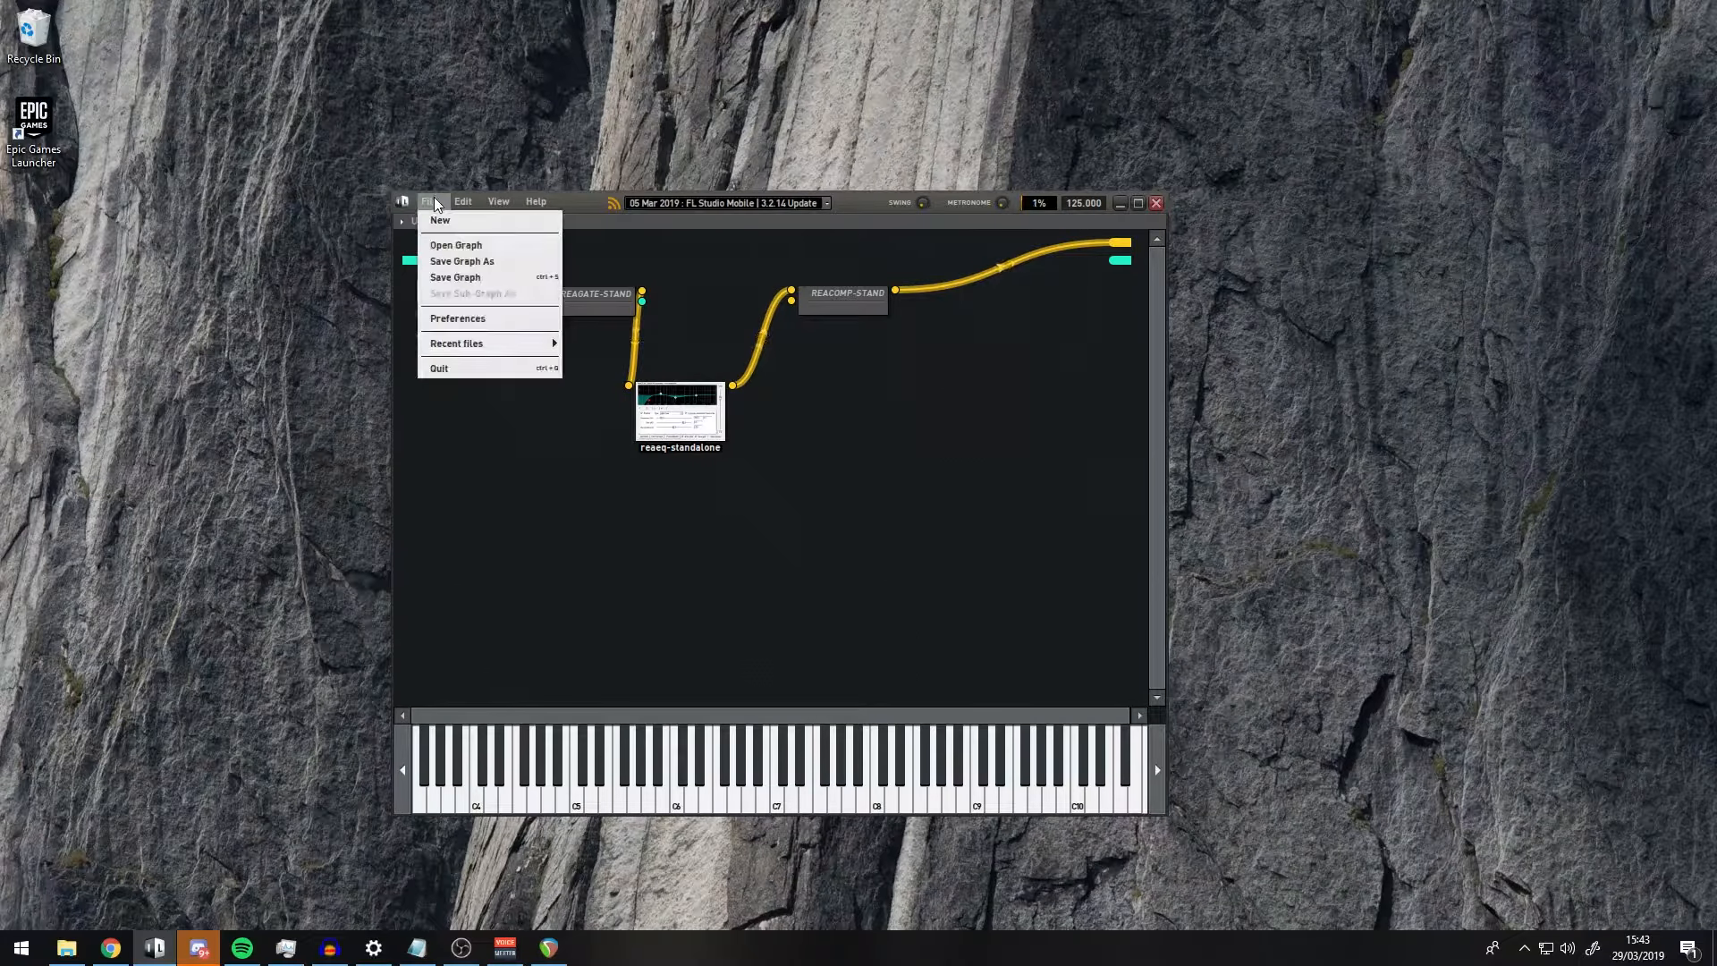
left_click(449, 322)
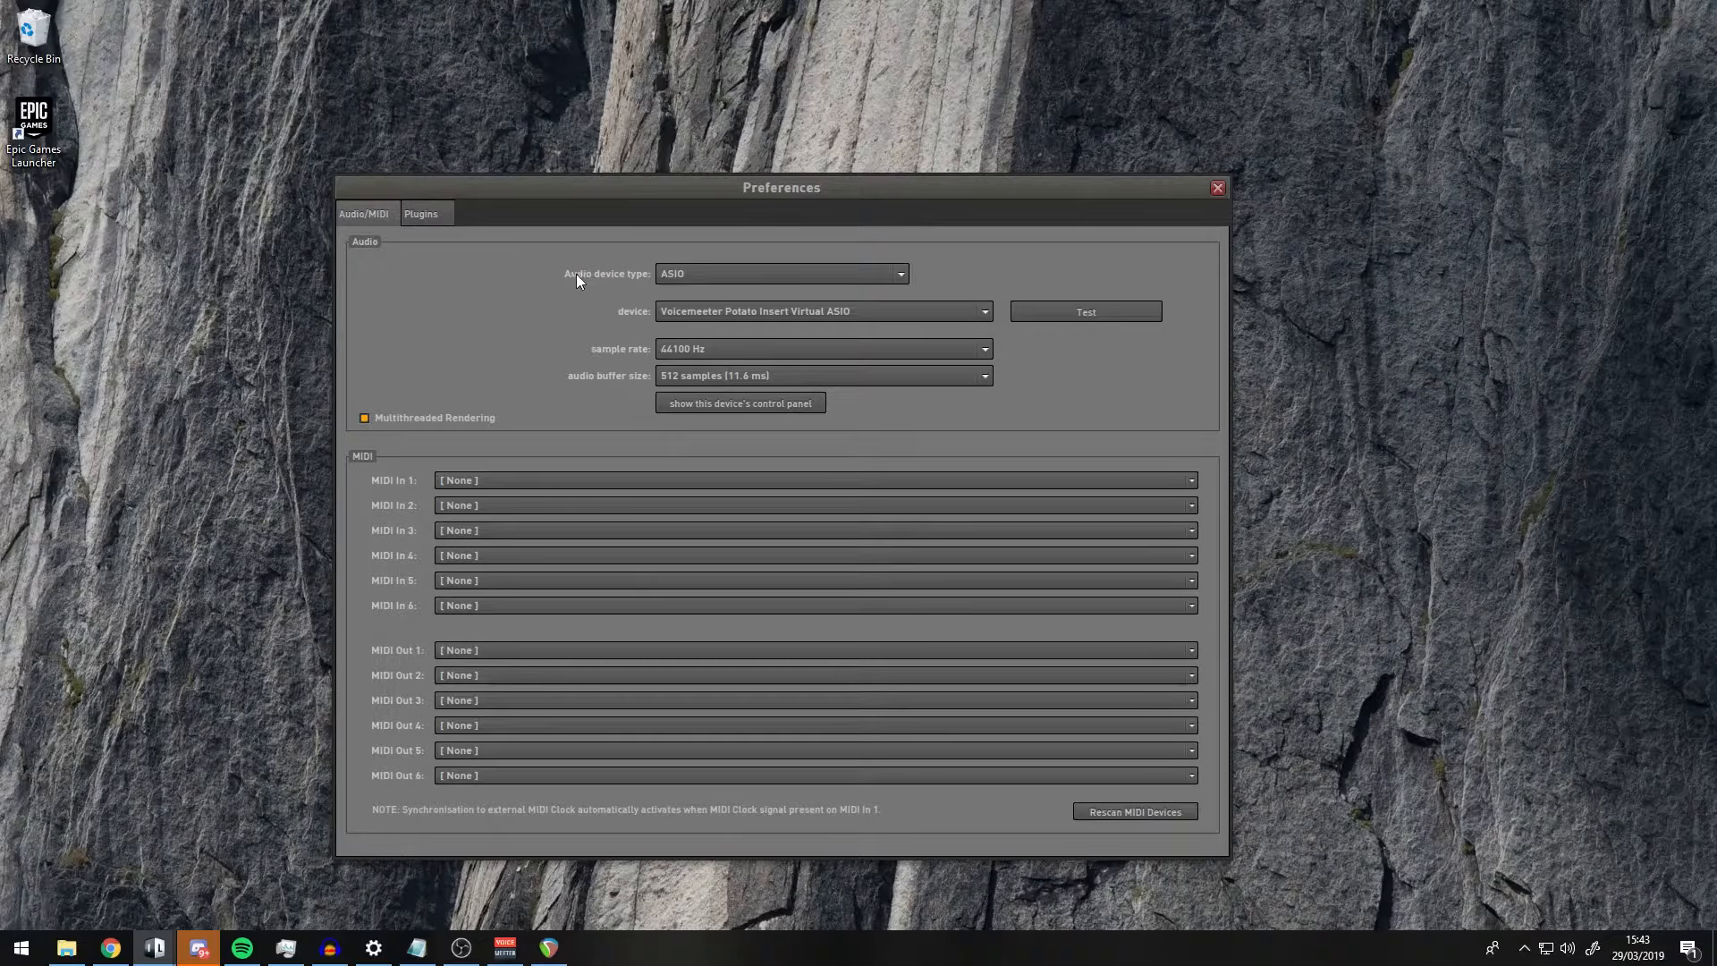
left_click(673, 318)
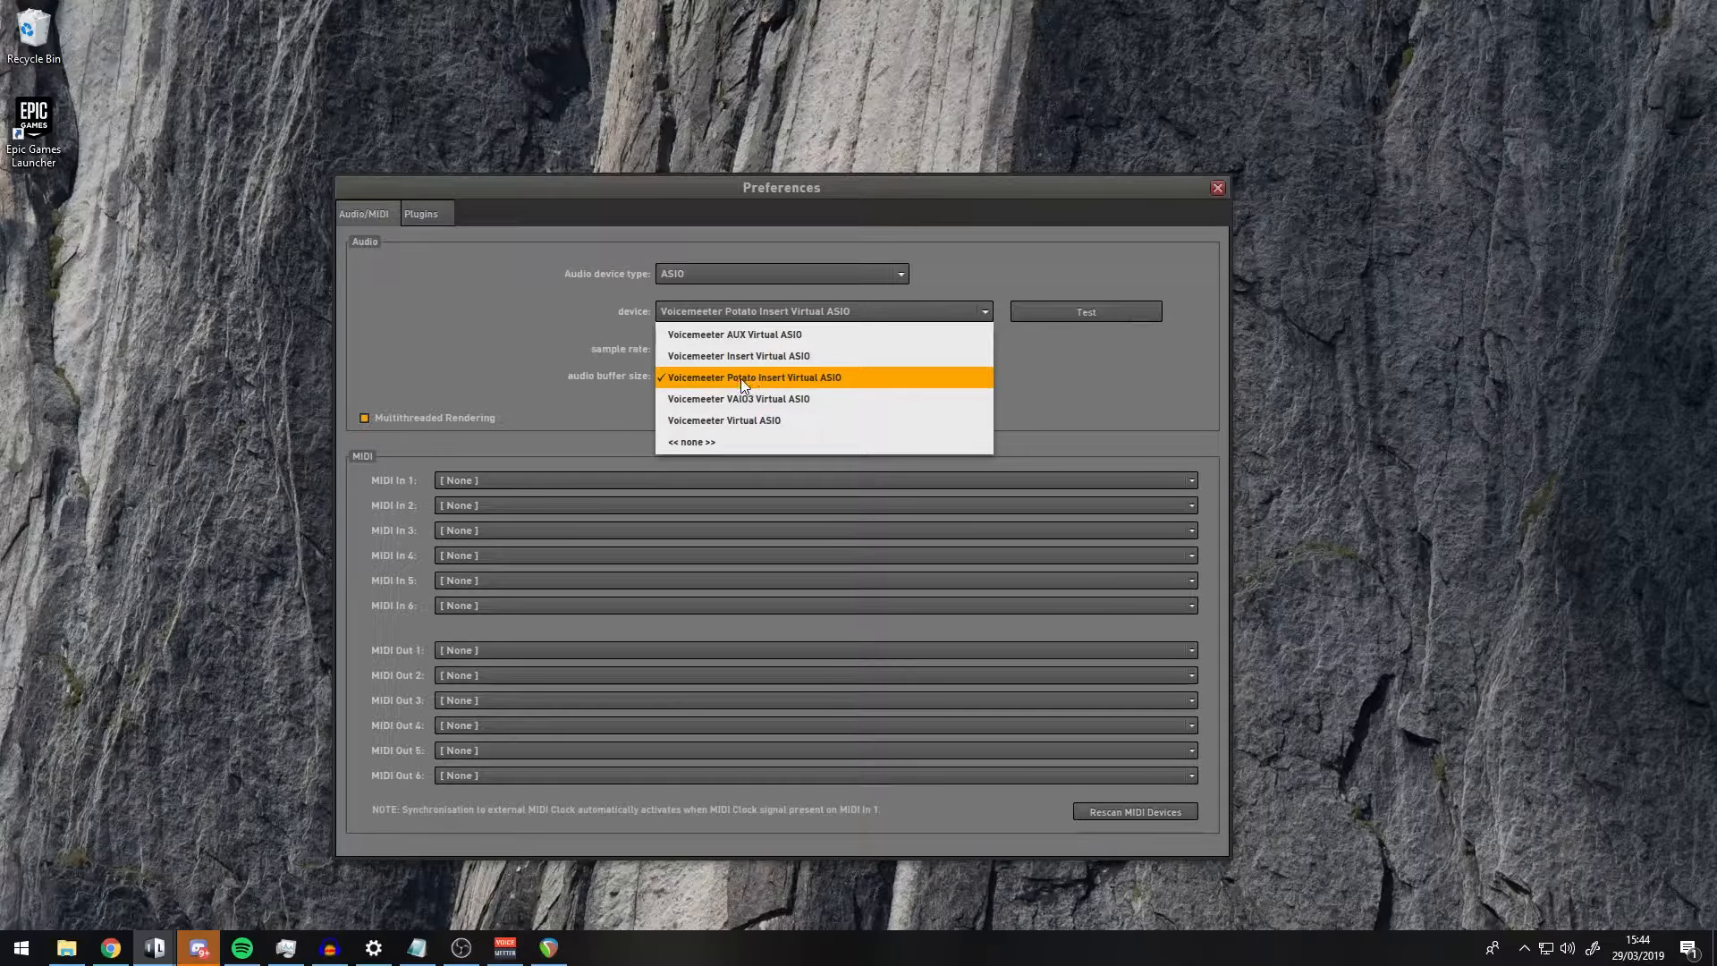
left_click(860, 378)
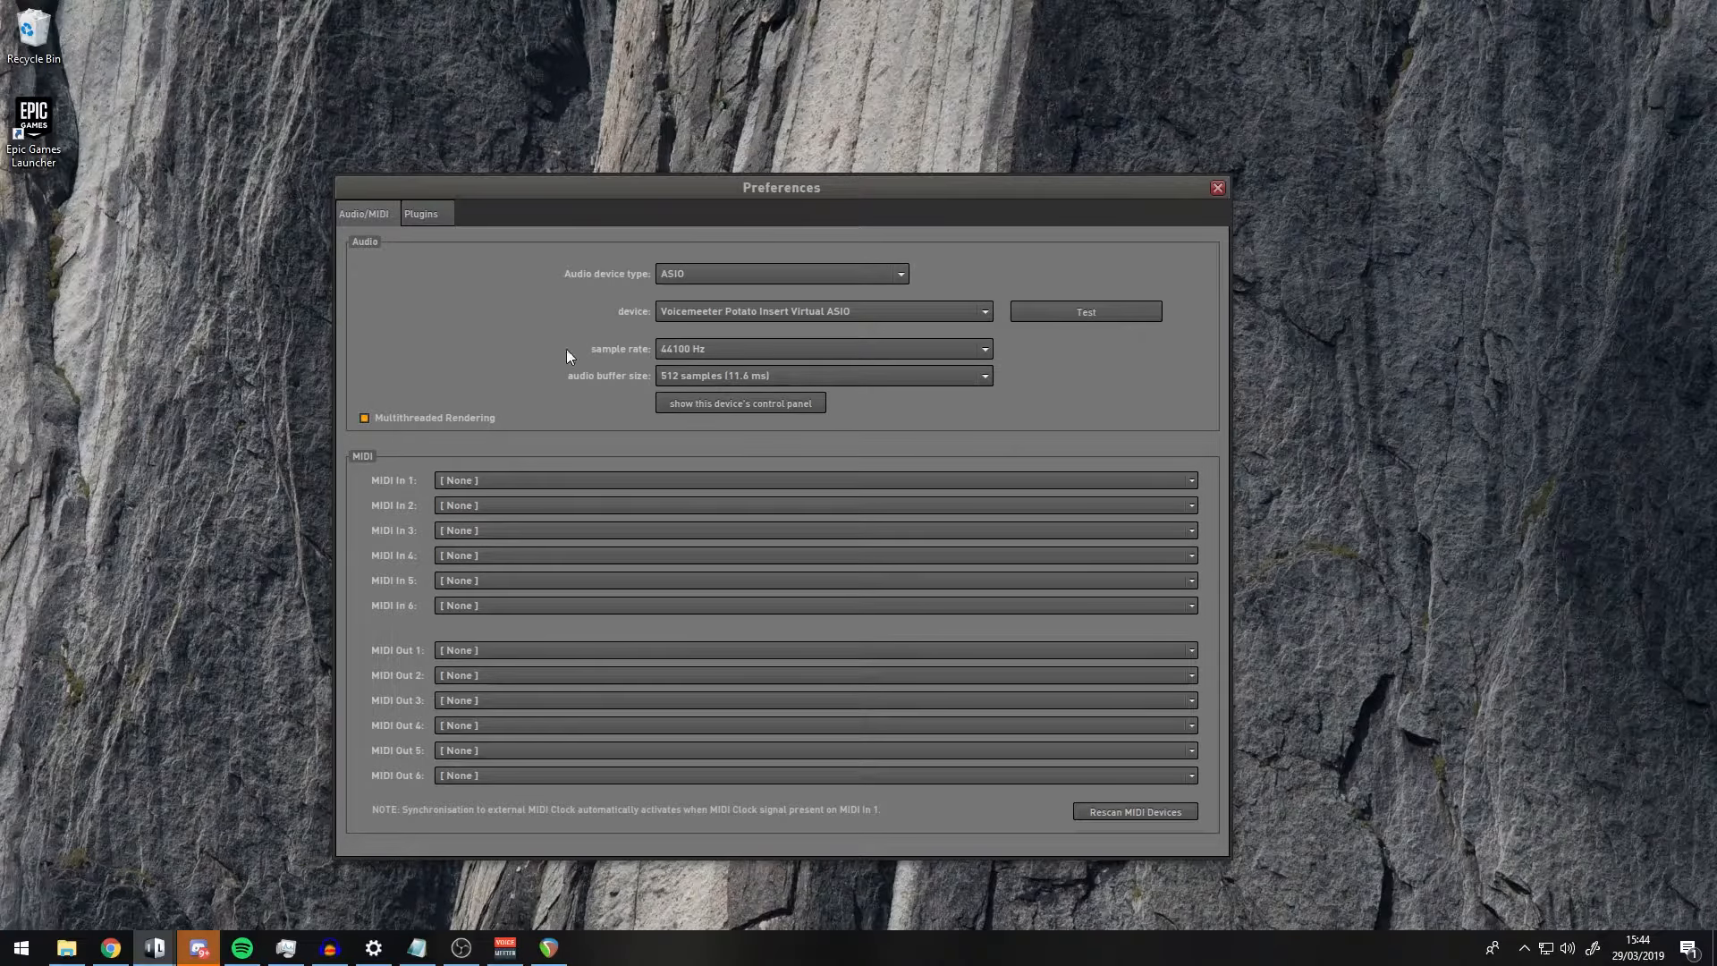
left_click(431, 224)
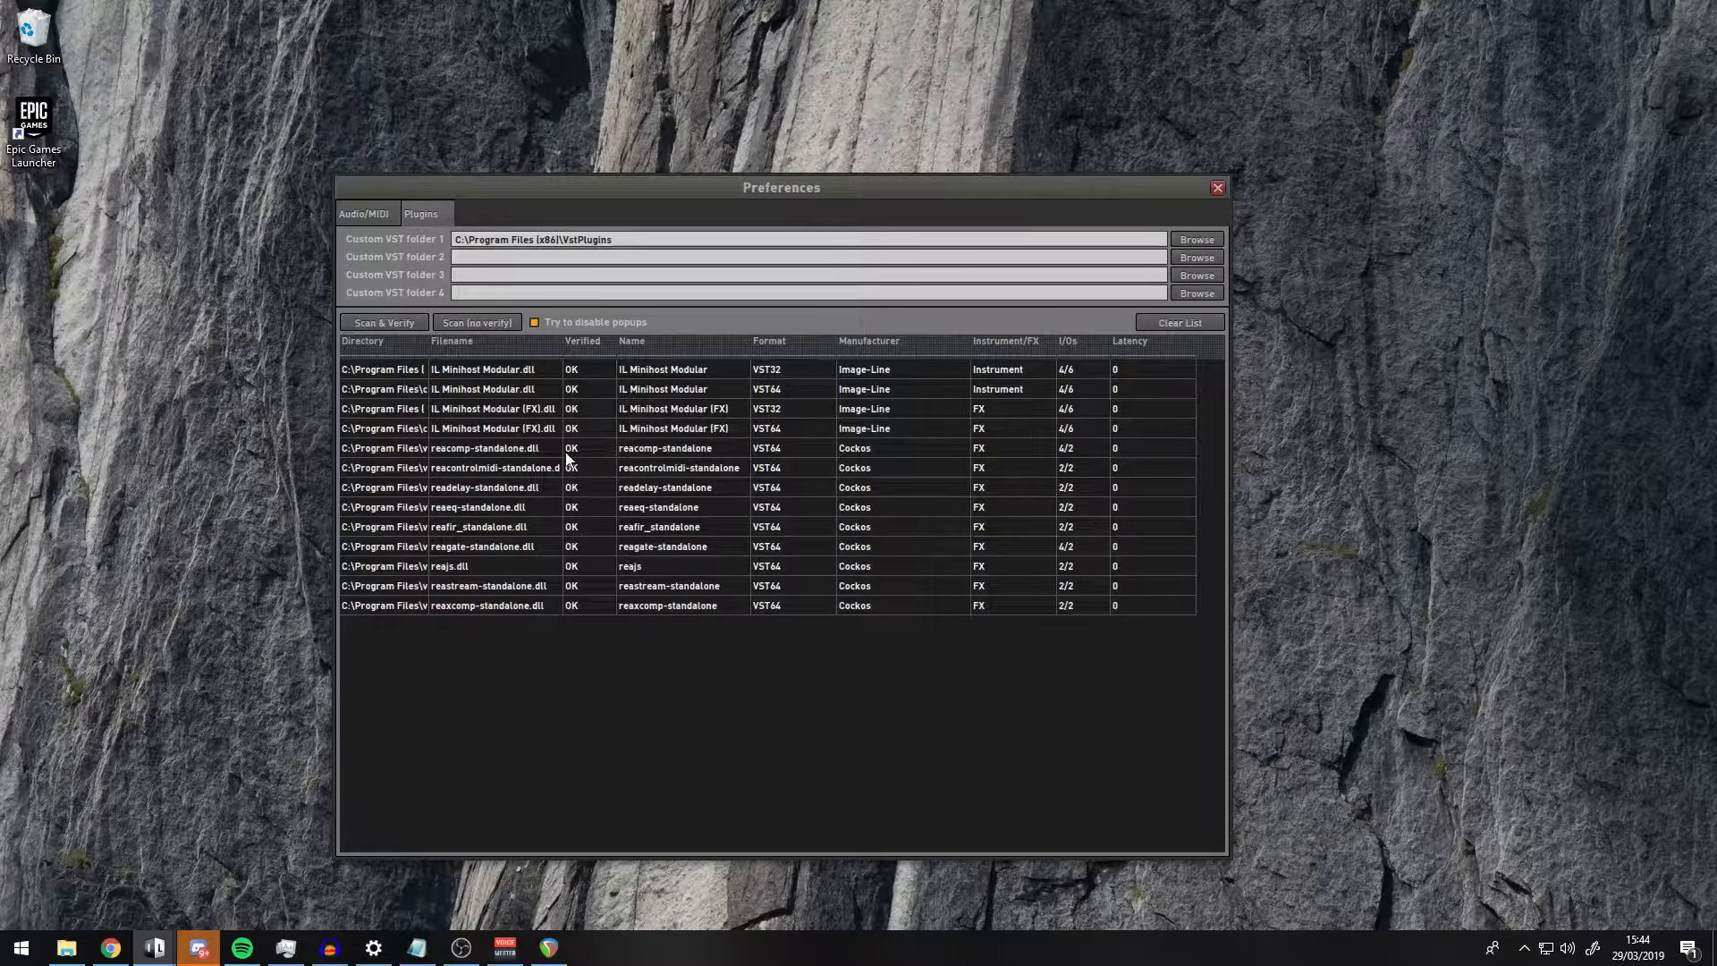
left_click(1216, 188)
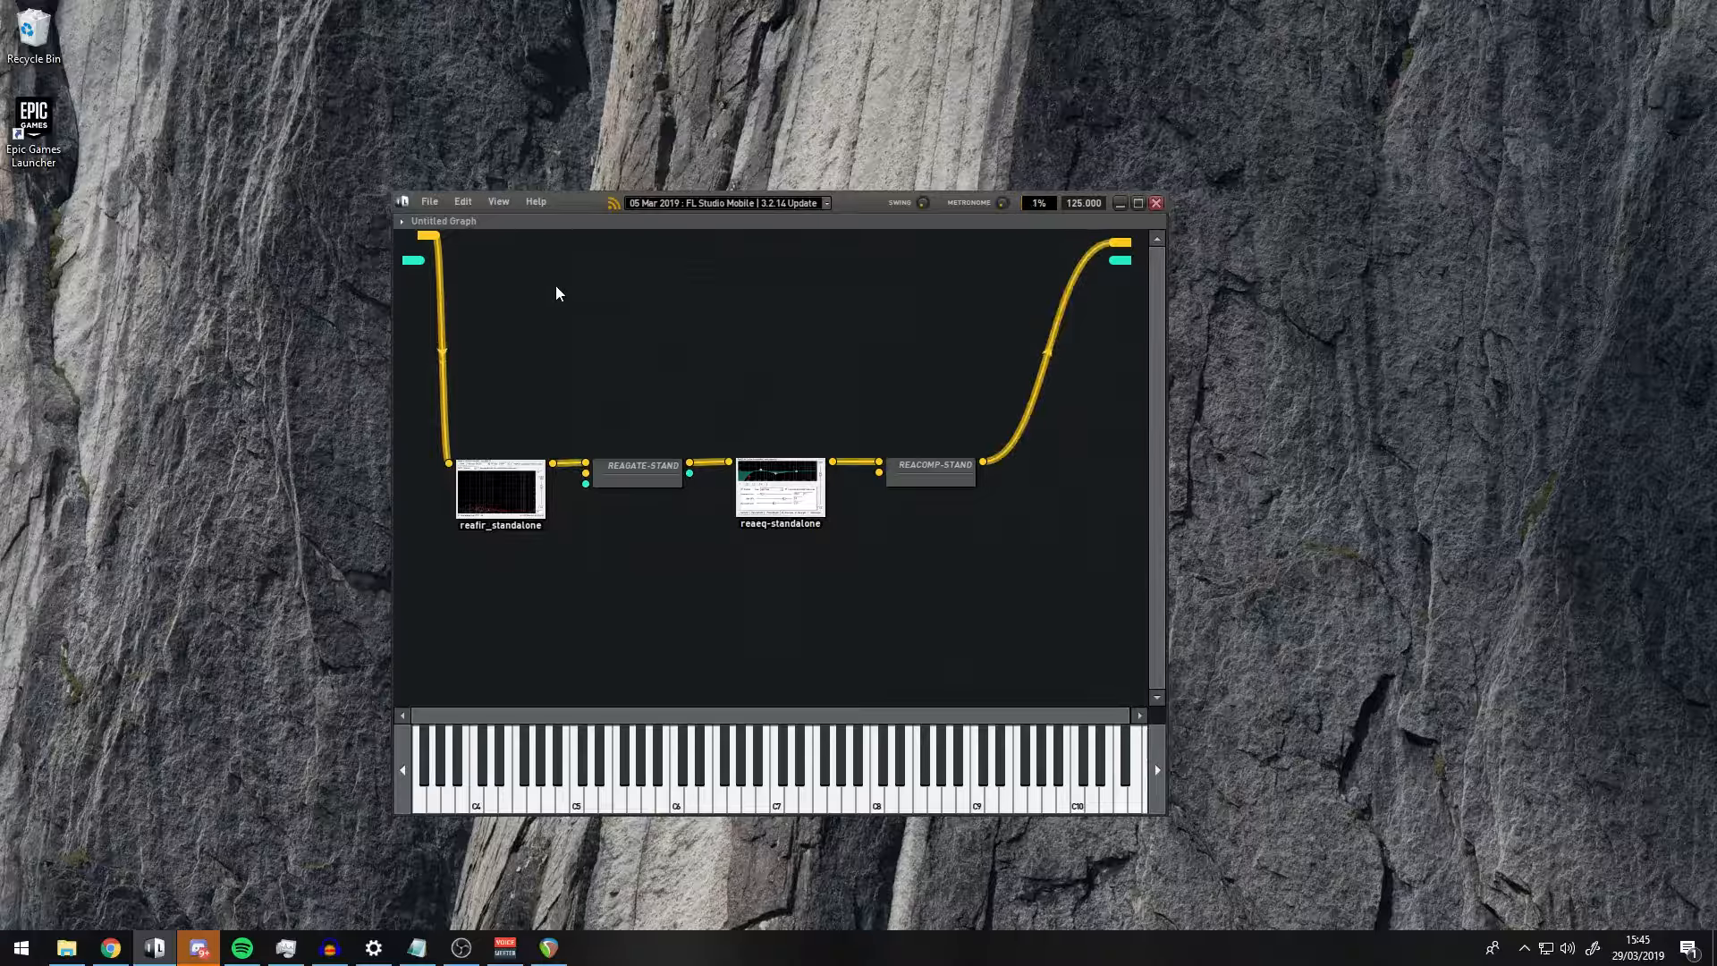
- Add another reaeq-standalone (x64) plugin to the graph and move its window beside the graph
right_click(568, 279)
mouse_move(579, 286)
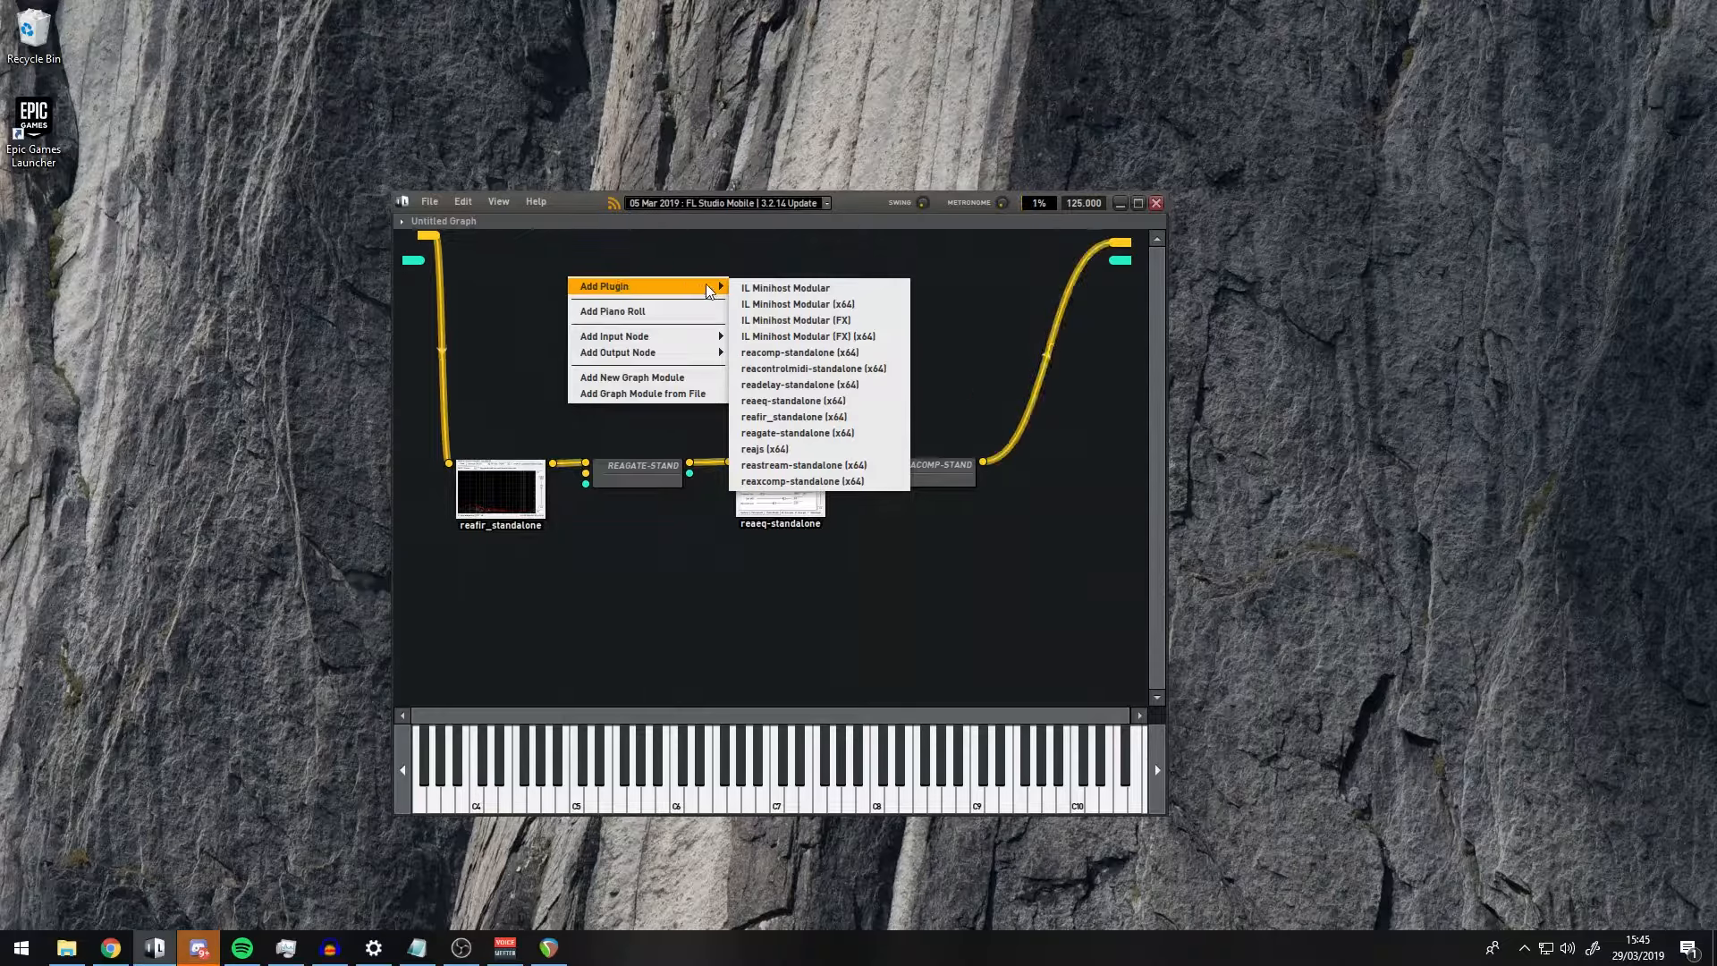
left_click(787, 399)
left_click_drag(334, 98, 1417, 177)
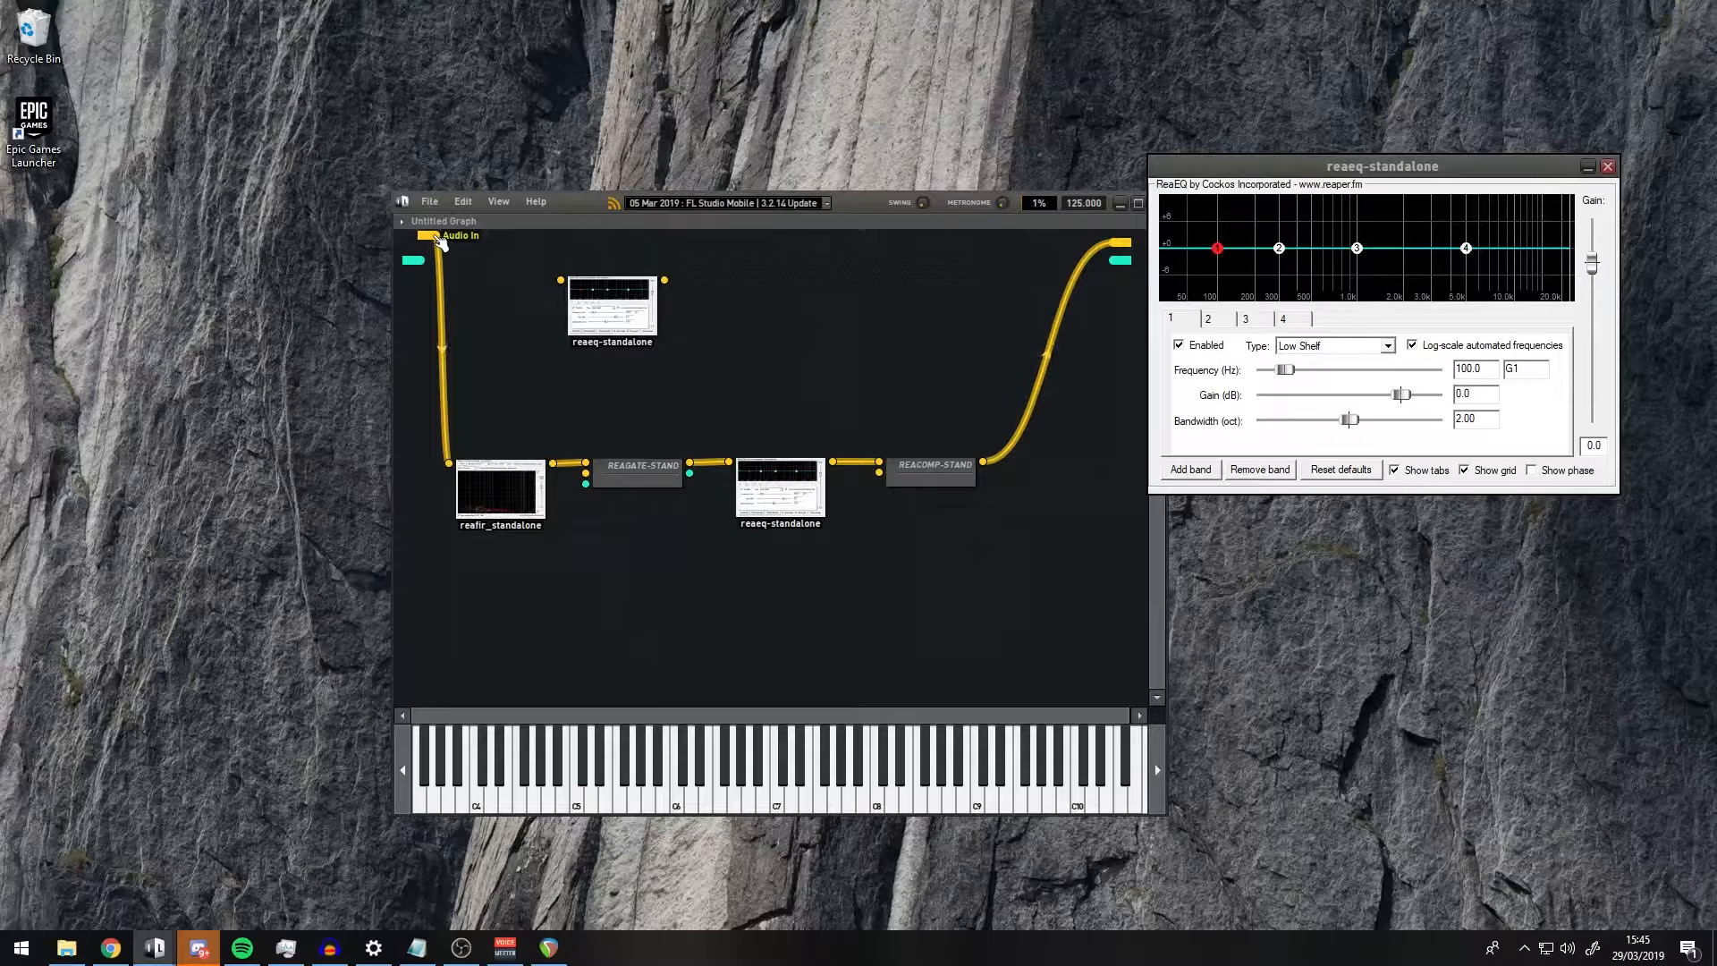
- Try out a cable from Audio In to the new reaeq-standalone node's input, remove it, and point out the node's output
left_click_drag(435, 238, 561, 280)
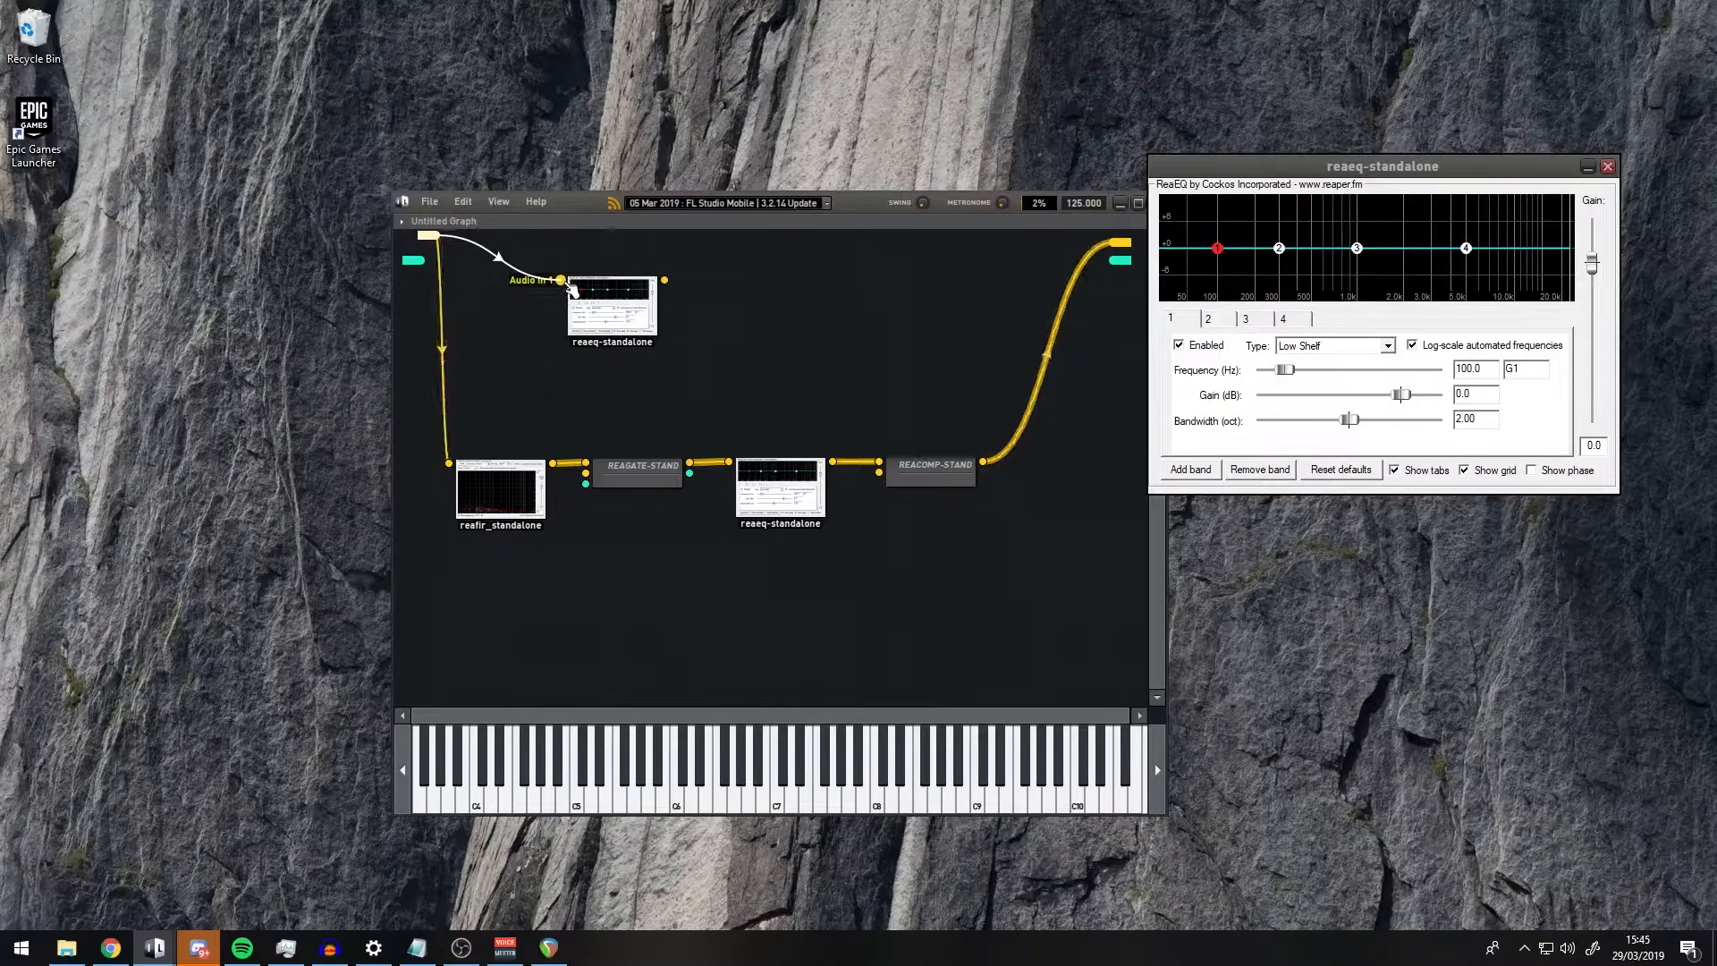
left_click_drag(566, 282, 504, 288)
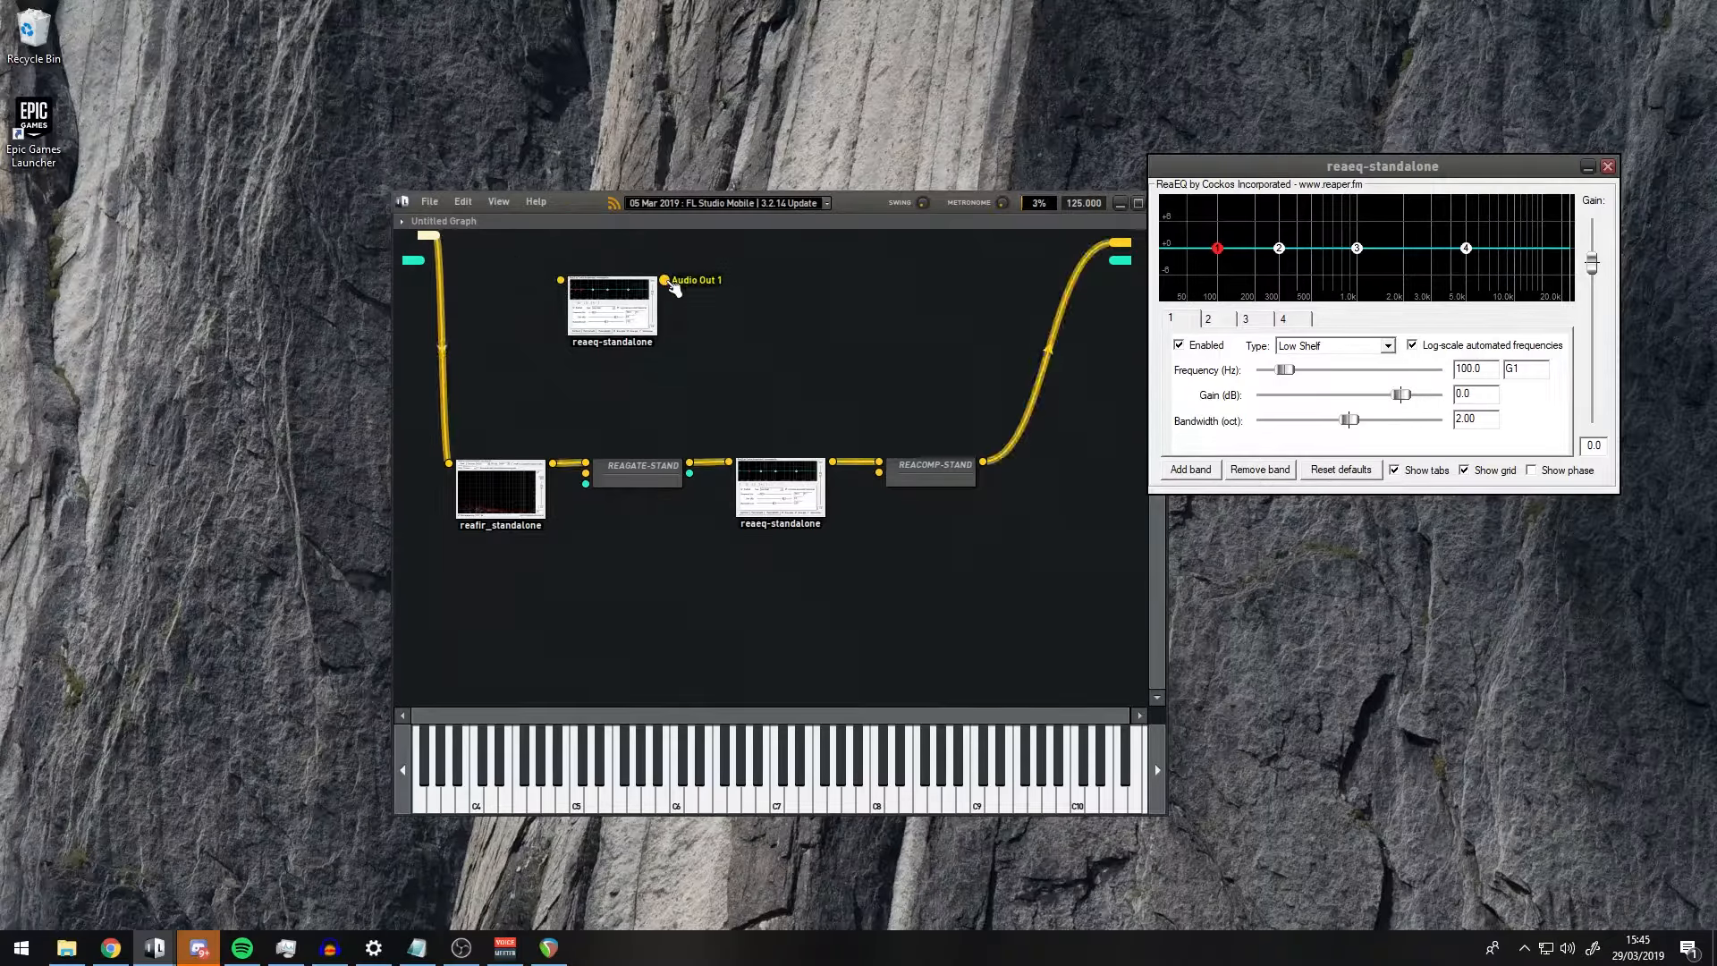
mouse_move(664, 279)
left_mouse_down()
mouse_move(1119, 257)
mouse_move(948, 308)
mouse_move(694, 280)
left_mouse_up()
- Arrange the new reaeq-standalone window, REAPER, its Track 1 effects window and the Minihost Modular graph so they can be compared
left_click_drag(1308, 165, 1186, 47)
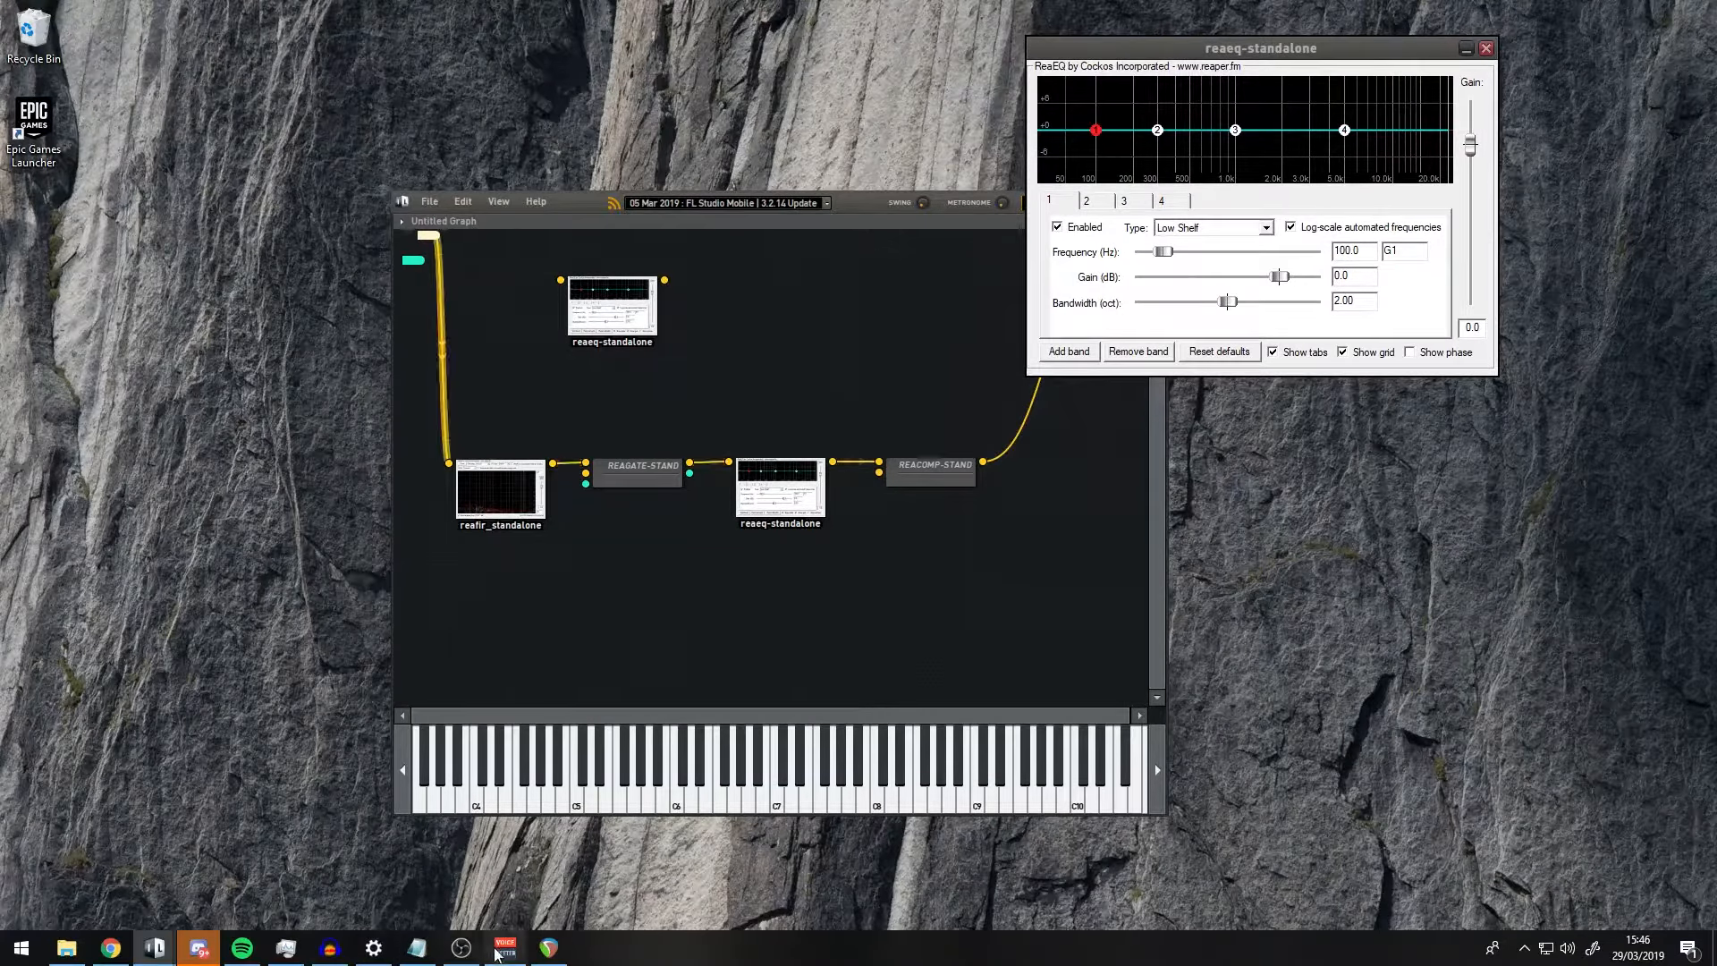
left_click(548, 948)
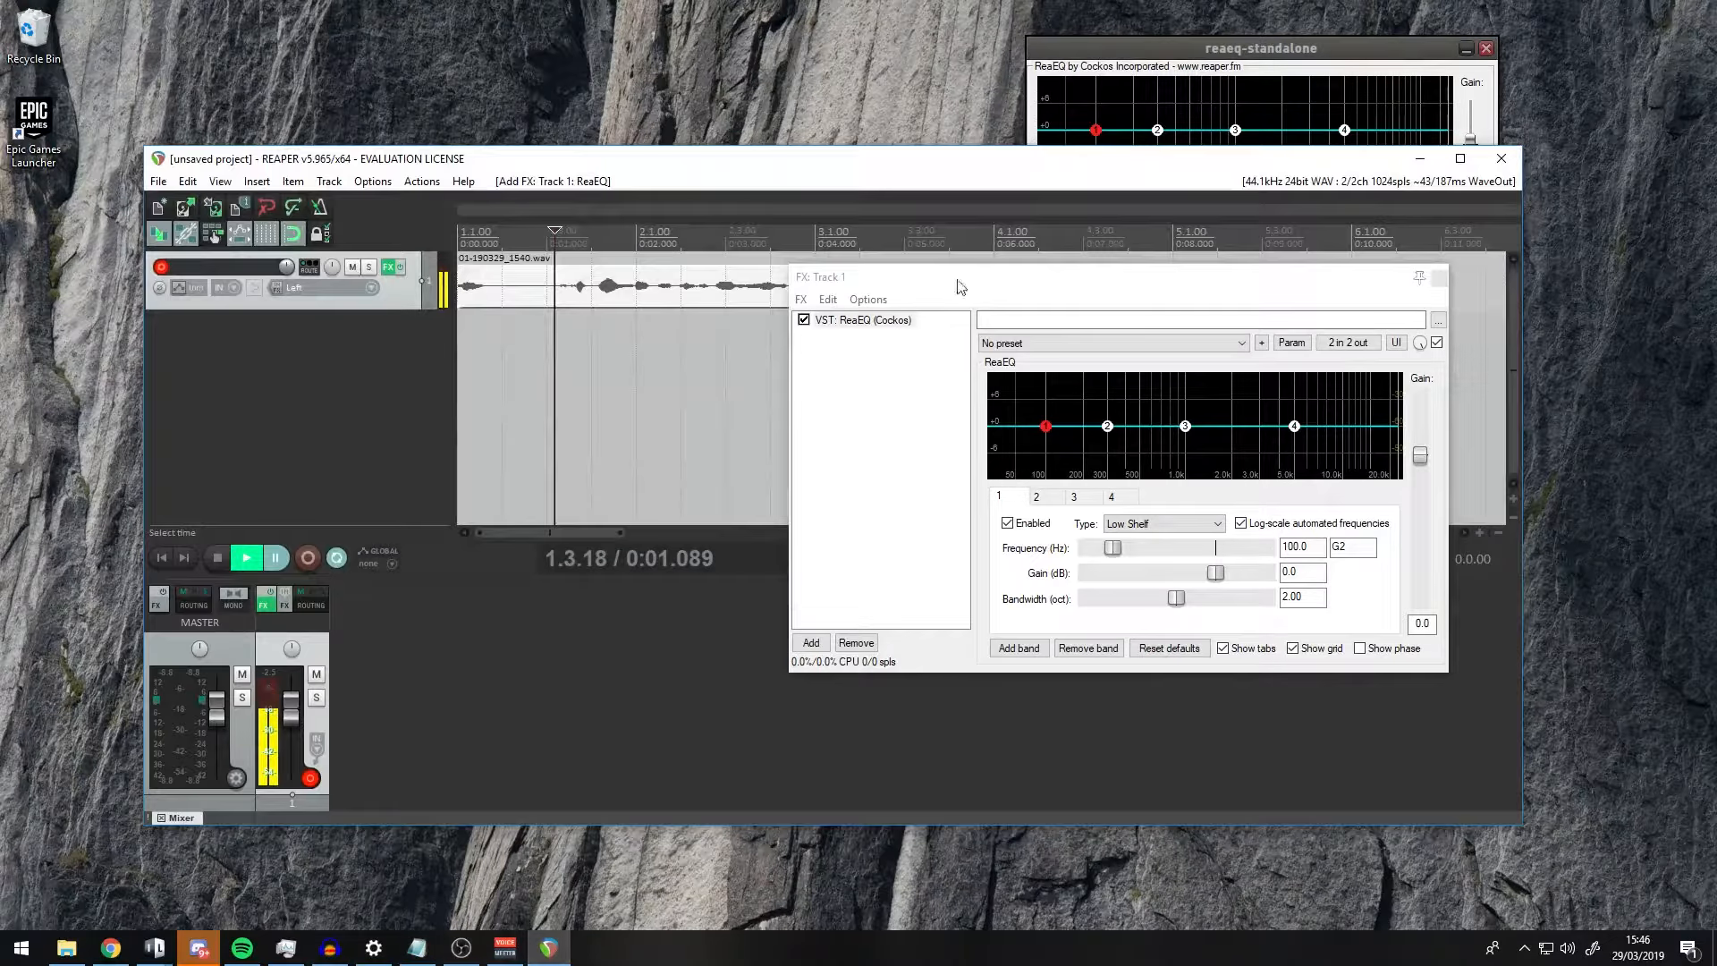
left_click_drag(959, 286, 296, 435)
left_click_drag(721, 169, 625, 252)
left_click_drag(507, 430, 437, 395)
left_click_drag(855, 202, 713, 65)
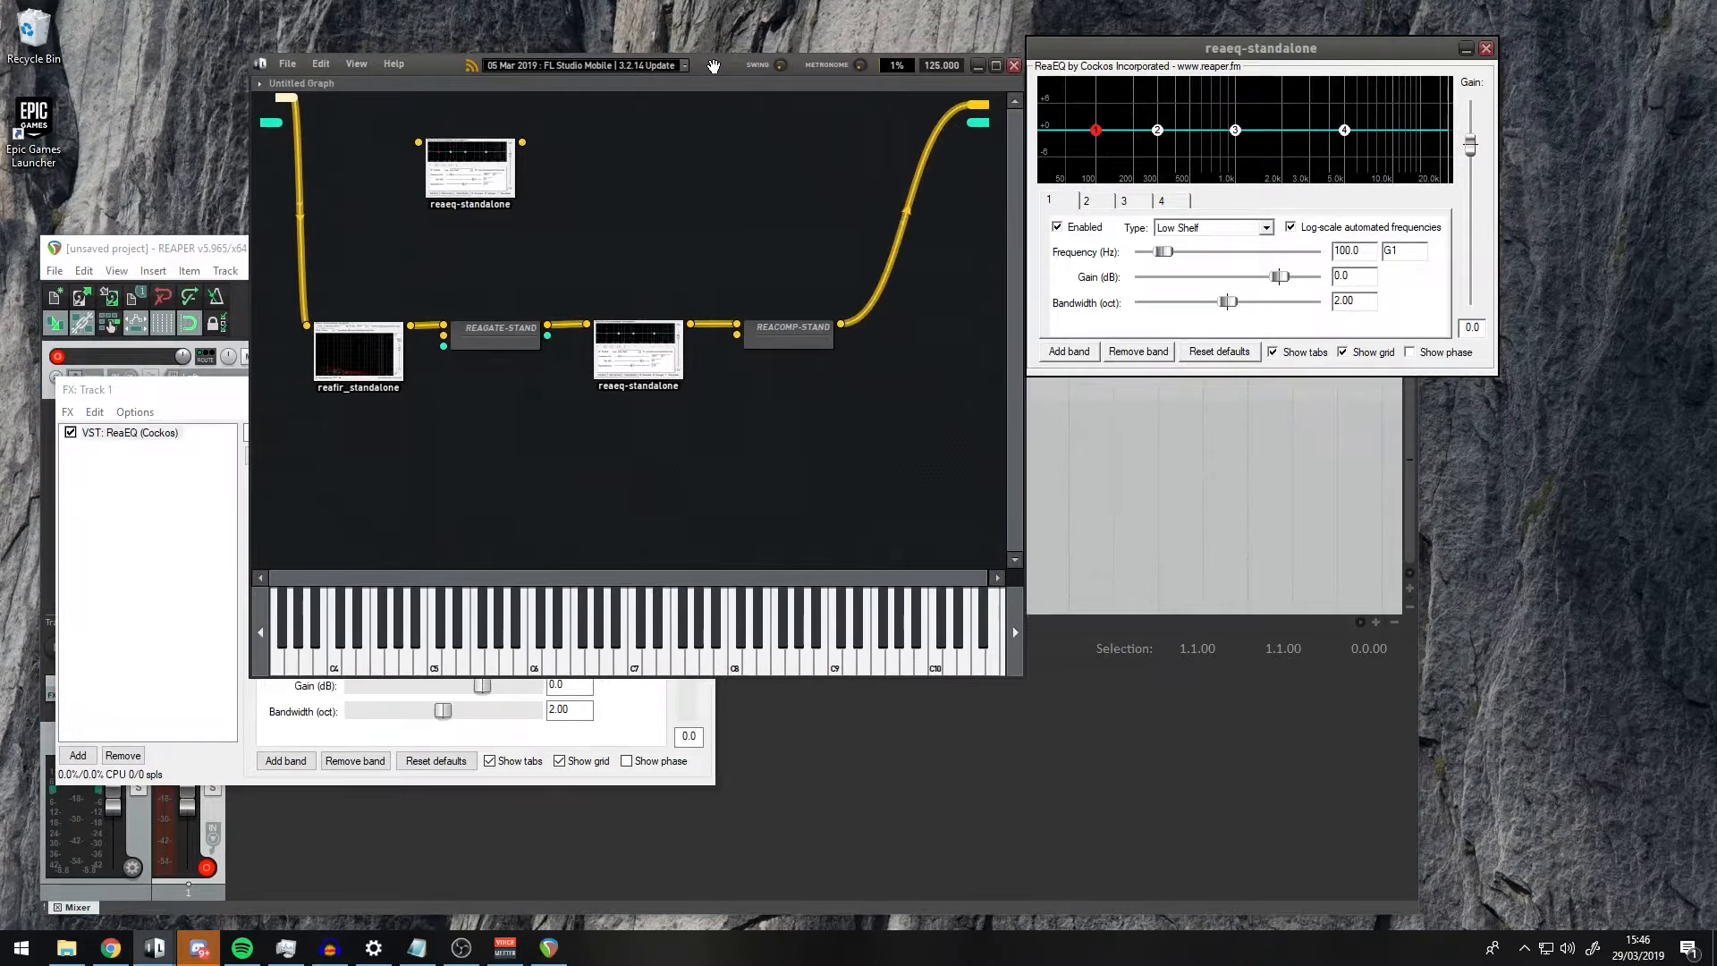
- Compare the new reaeq-standalone plugin with the ReaEQ on REAPER's track 1 and return to the plugin graph
left_click(473, 180)
left_click(472, 179)
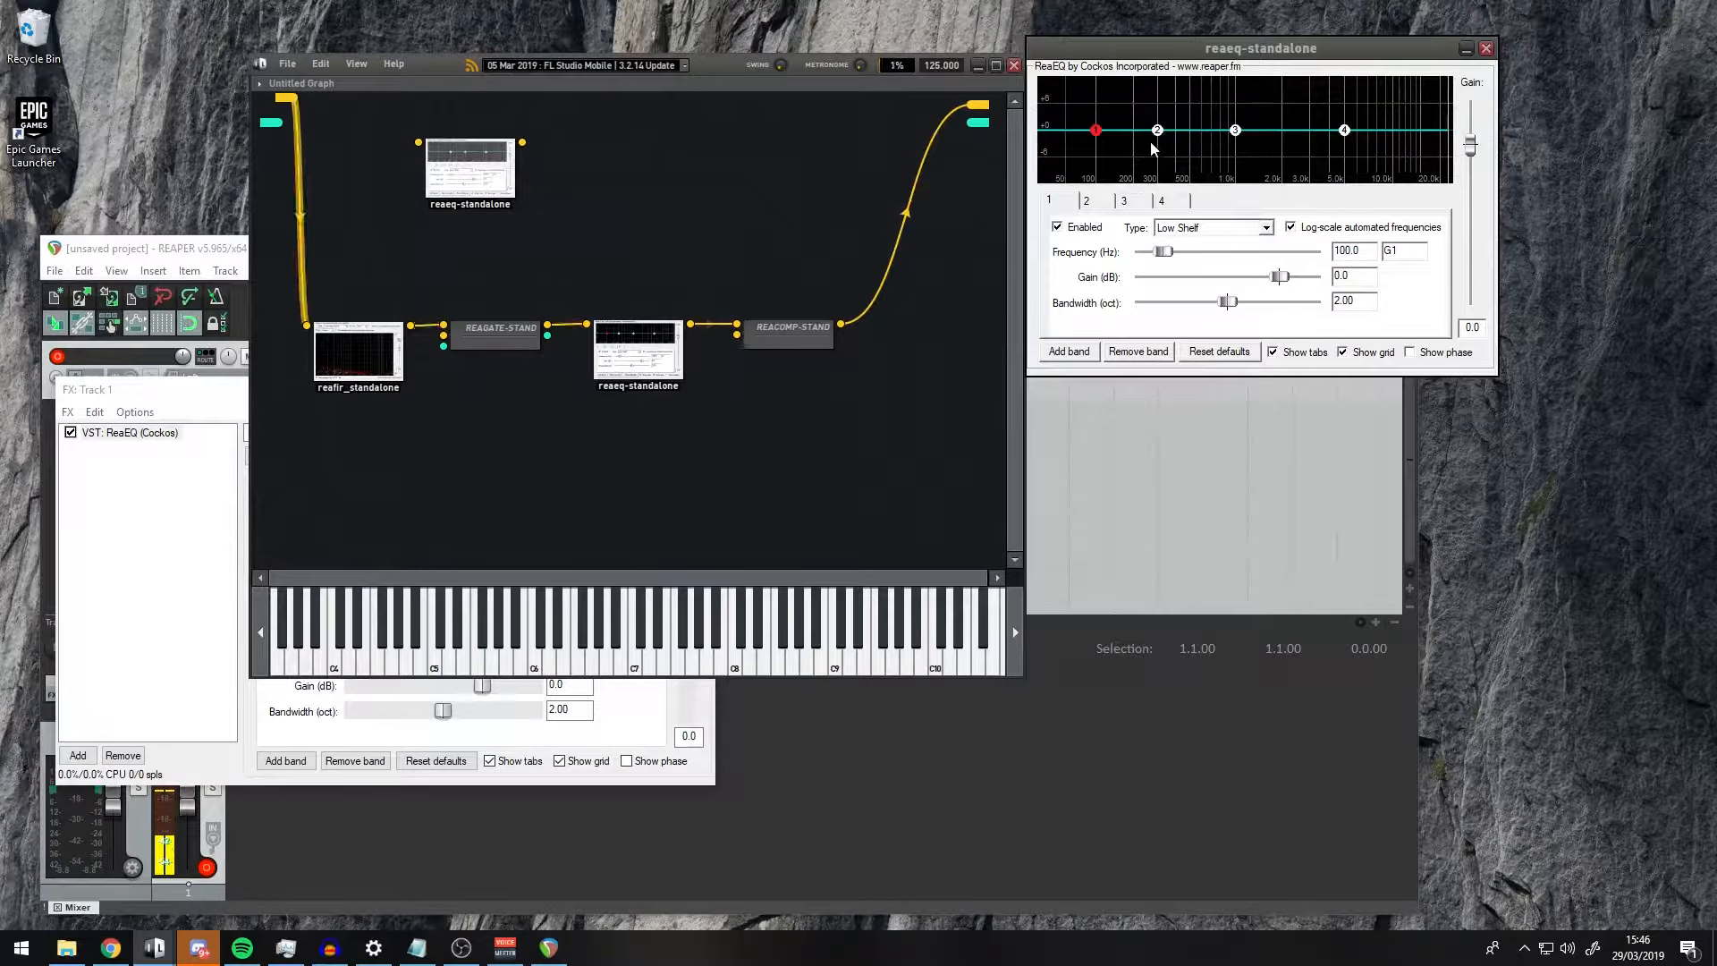
left_click(689, 715)
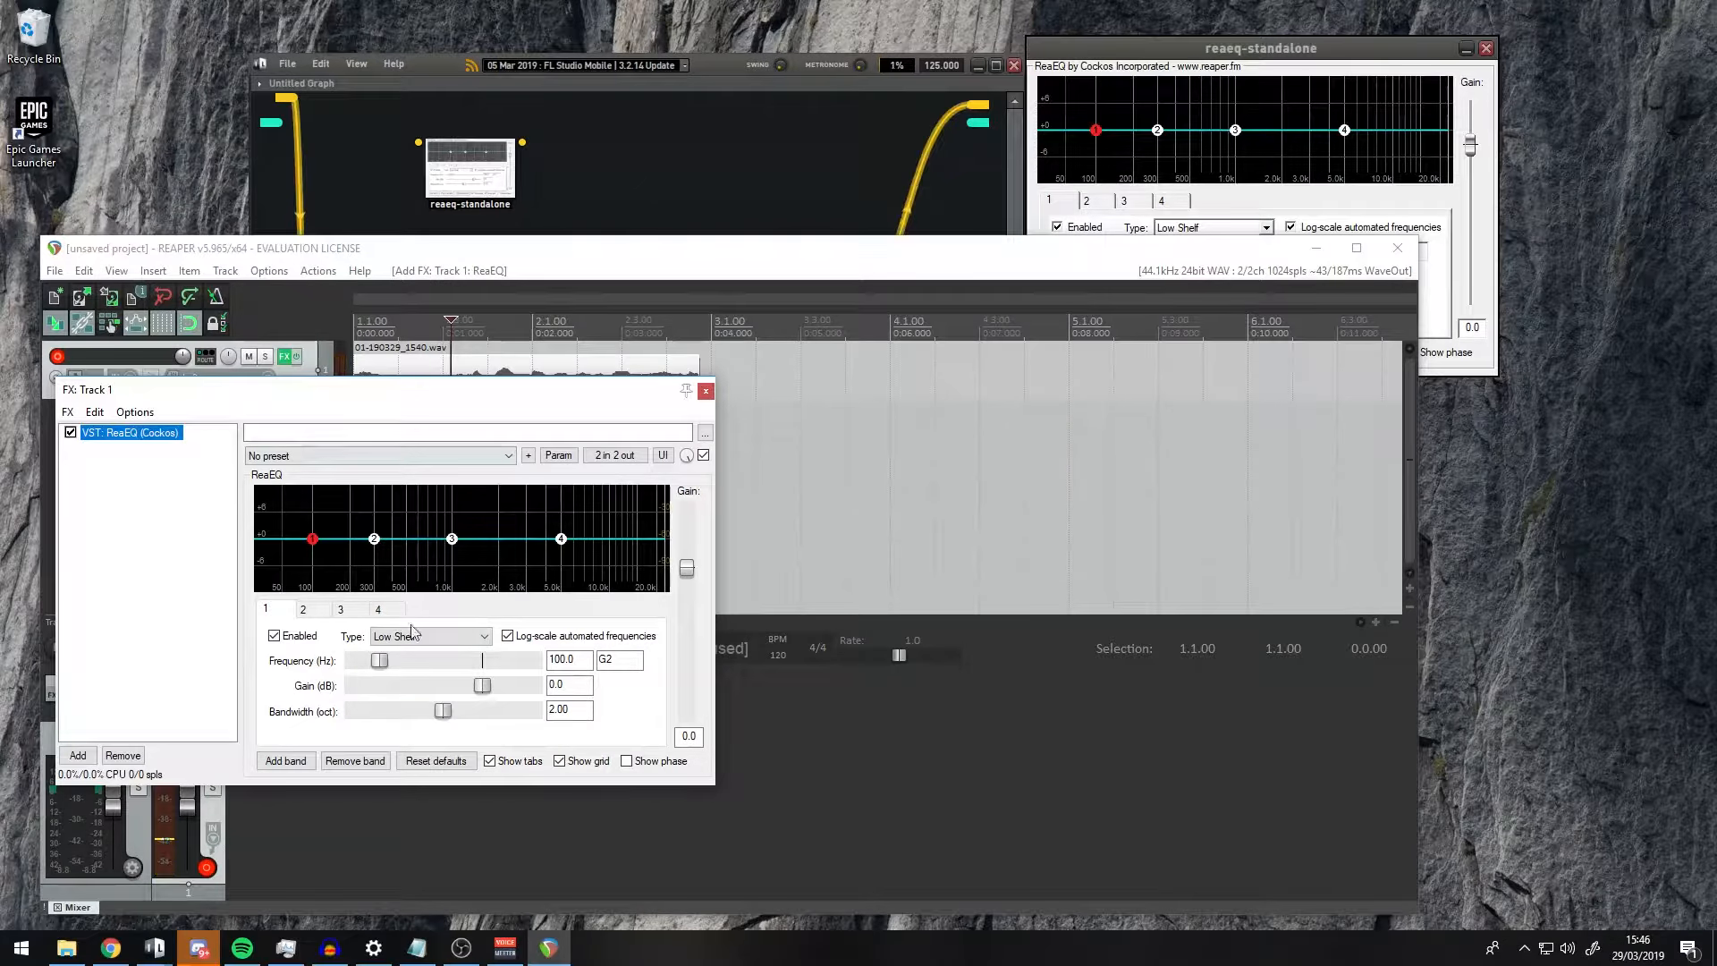
left_click(1295, 43)
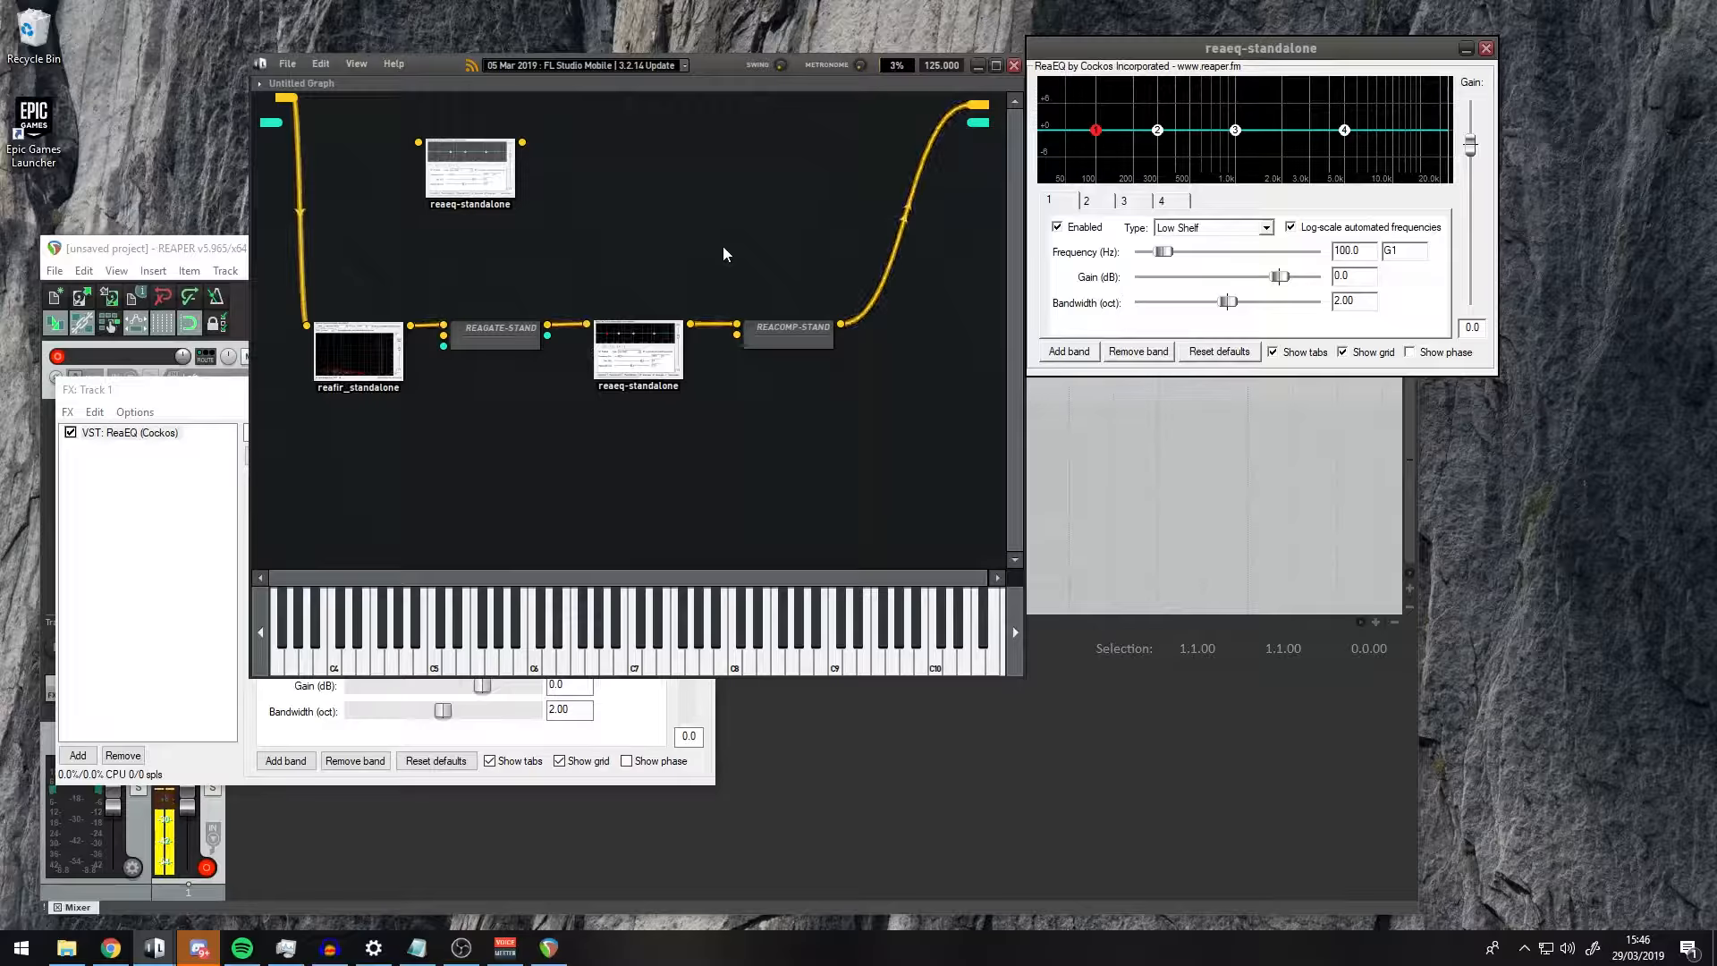
- Browse the plugins available for the graph and dismiss the list without adding one
right_click(373, 447)
mouse_move(407, 454)
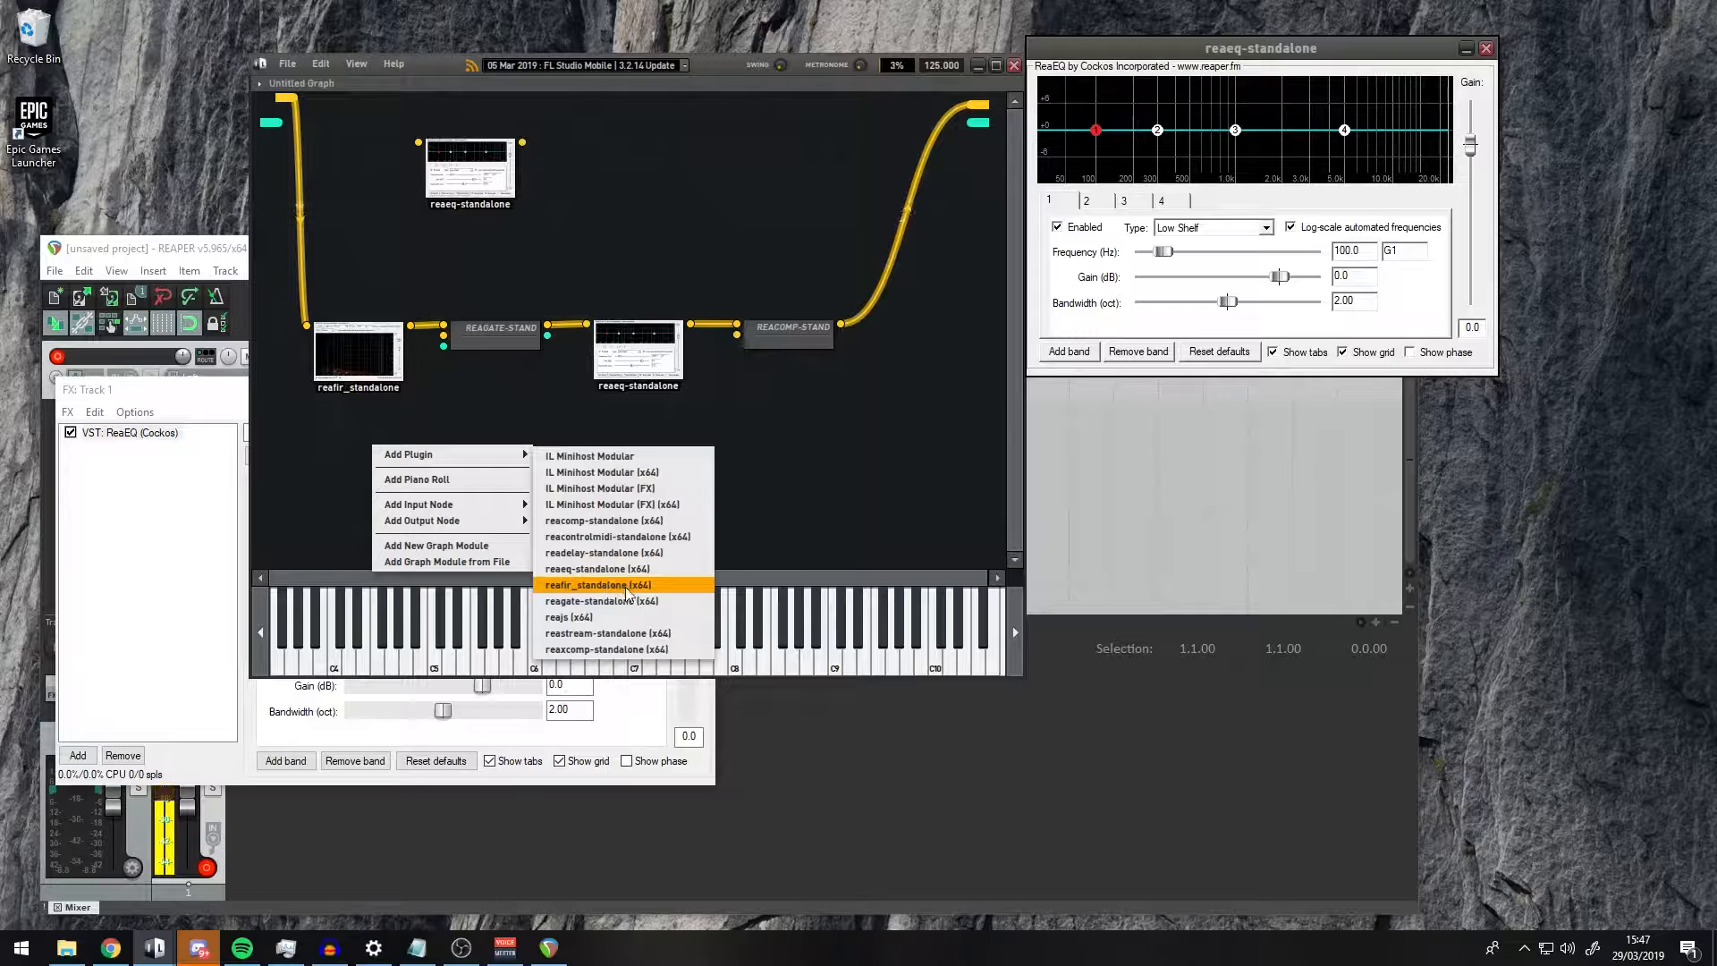
left_click(846, 474)
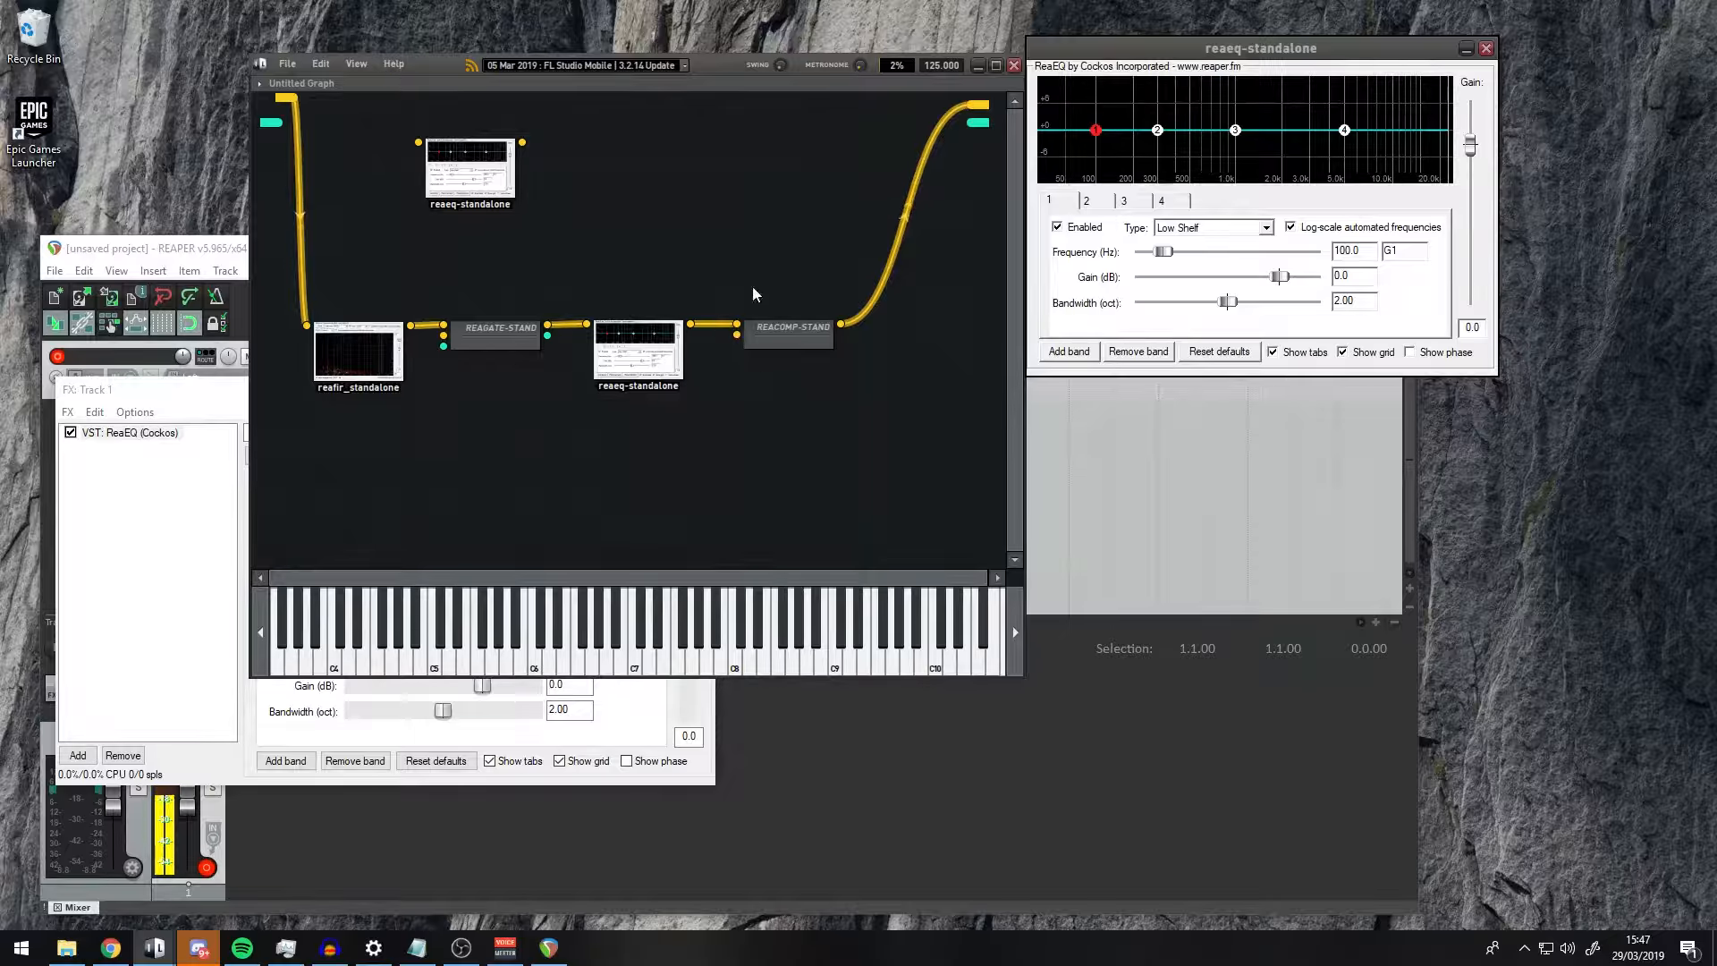
- Reposition the nodes in the graph, raising reagate and reacomp and placing reafir_standalone beside the lower reaeq-standalone
left_click_drag(517, 326, 511, 243)
left_click_drag(787, 333, 778, 249)
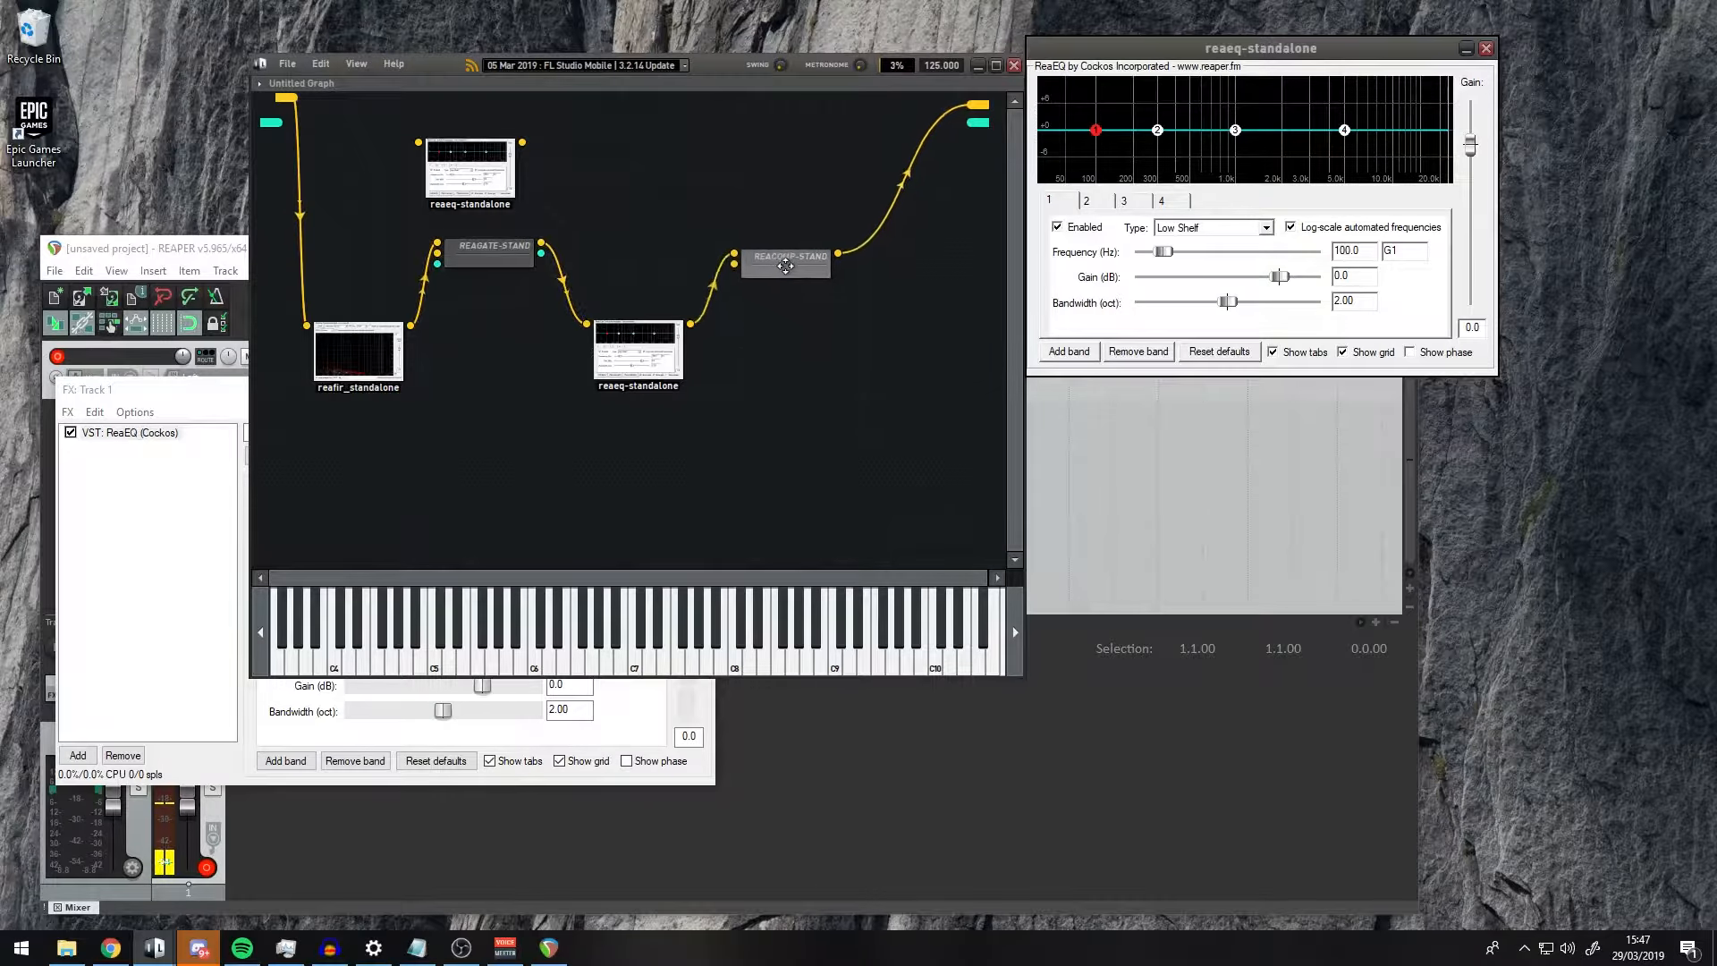
left_click_drag(364, 369, 502, 351)
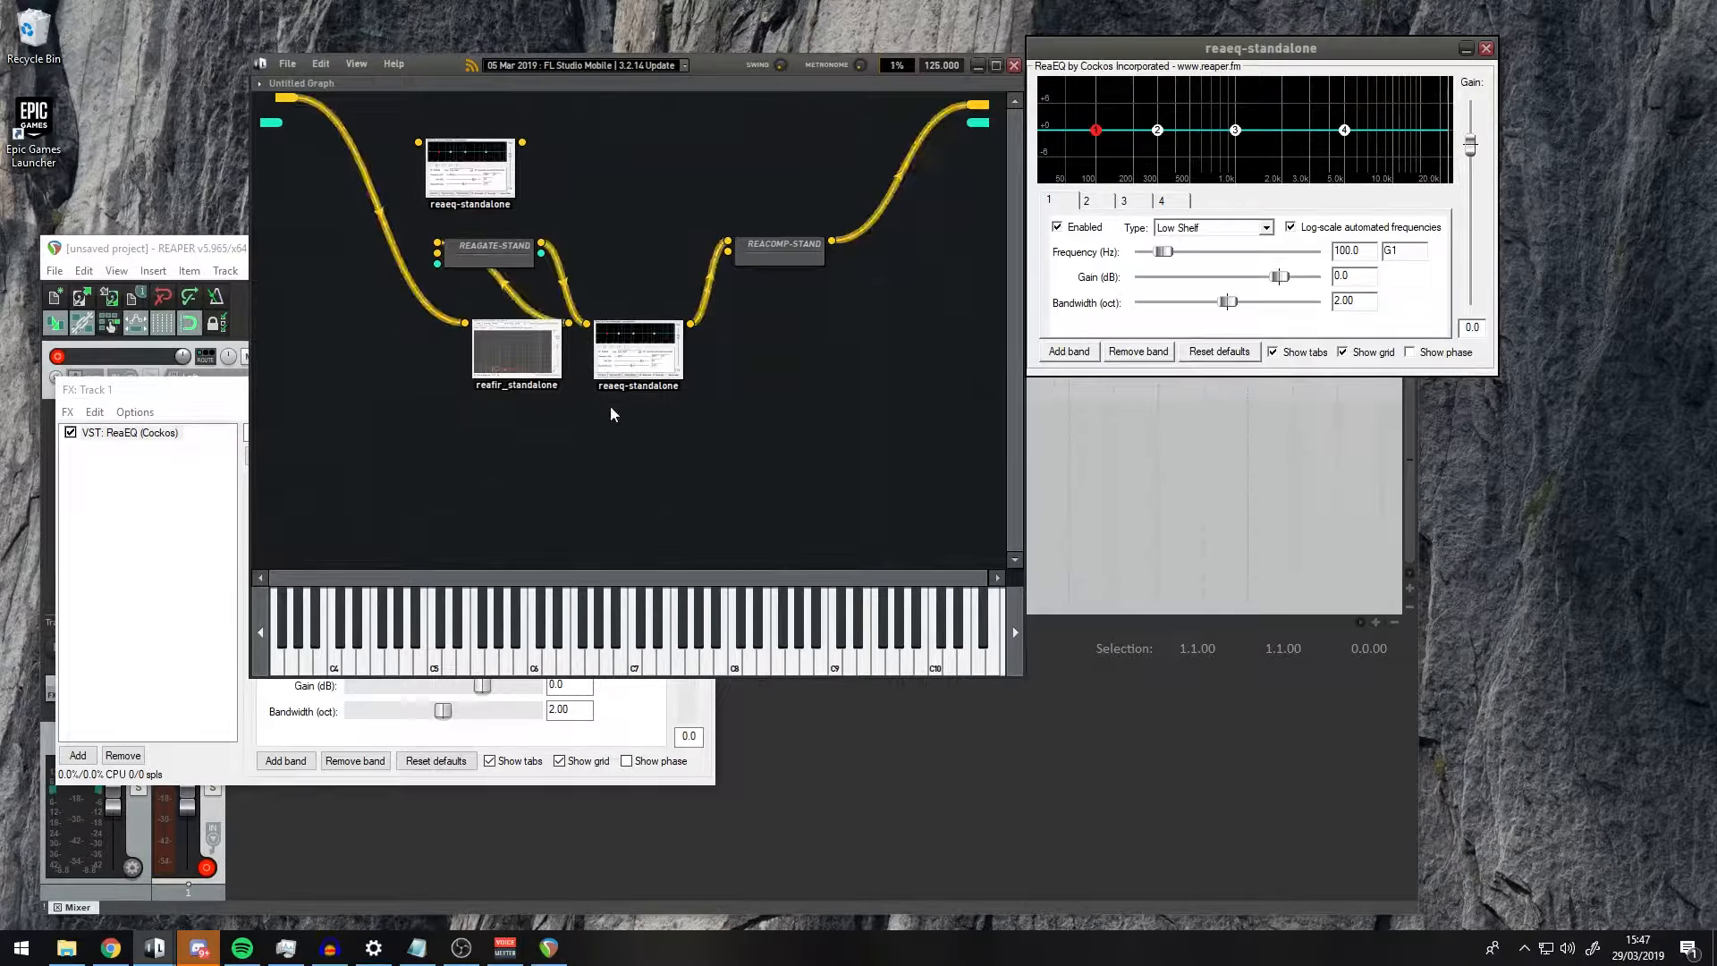
- Open the reafir_standalone plugin over the graph, keeping its edit mode at Precise and its mode at Subtract
left_click(491, 375)
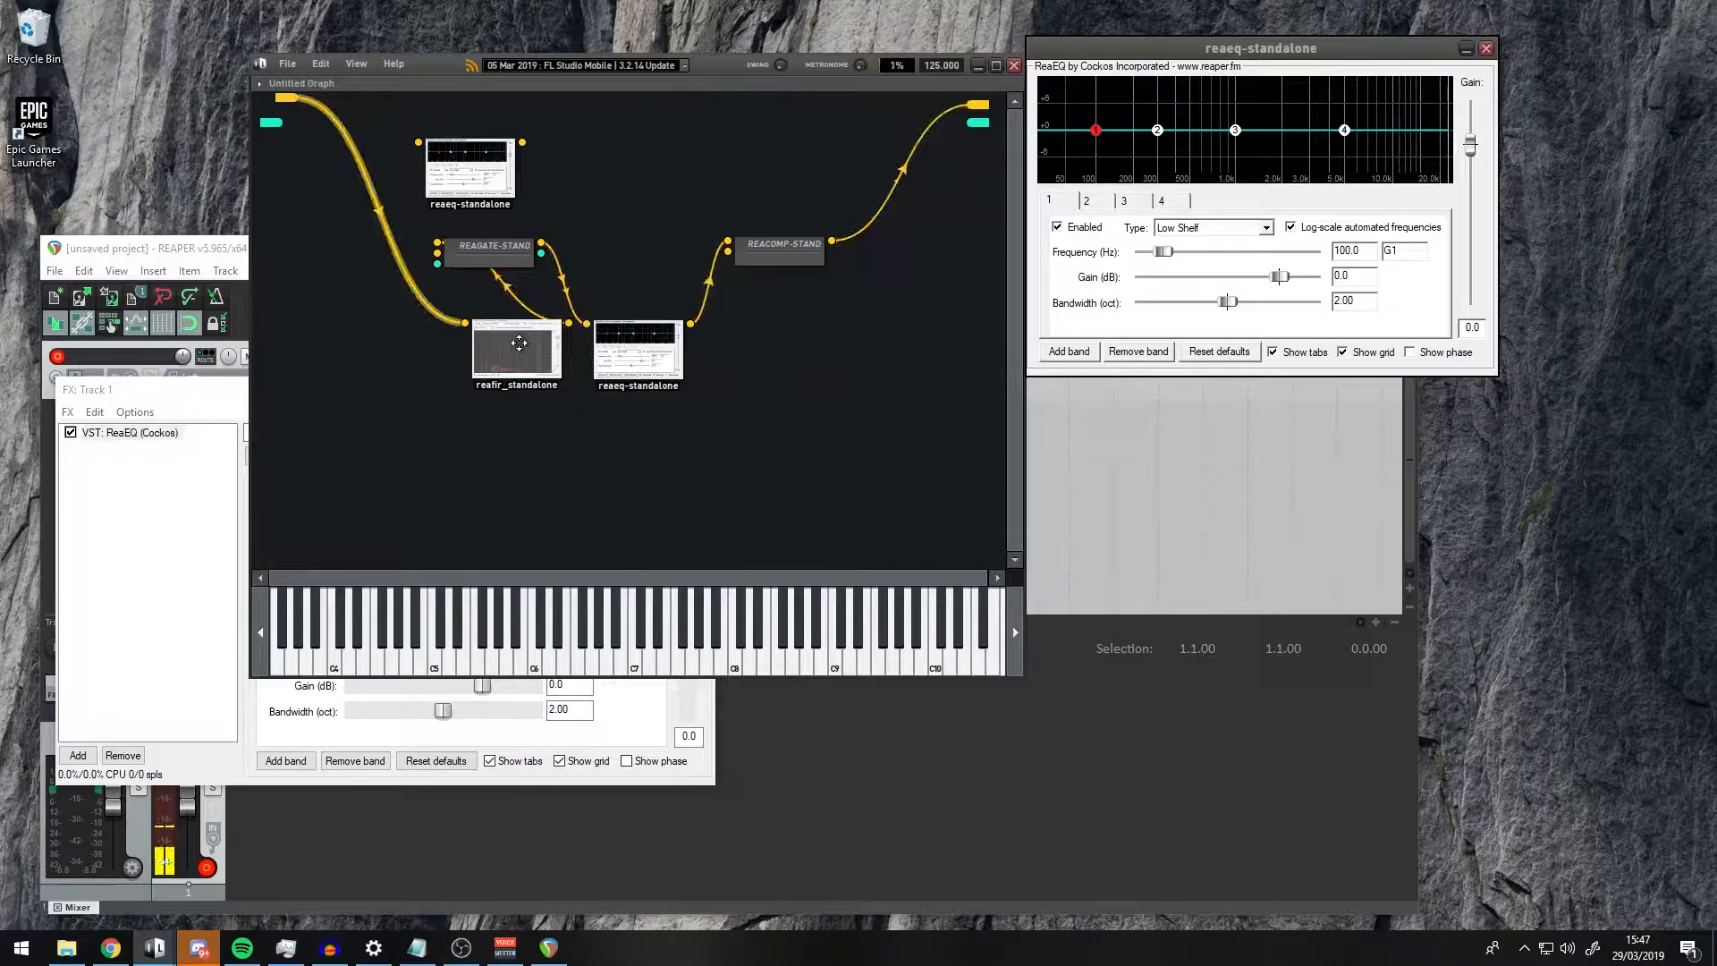
left_click_drag(1291, 120, 859, 207)
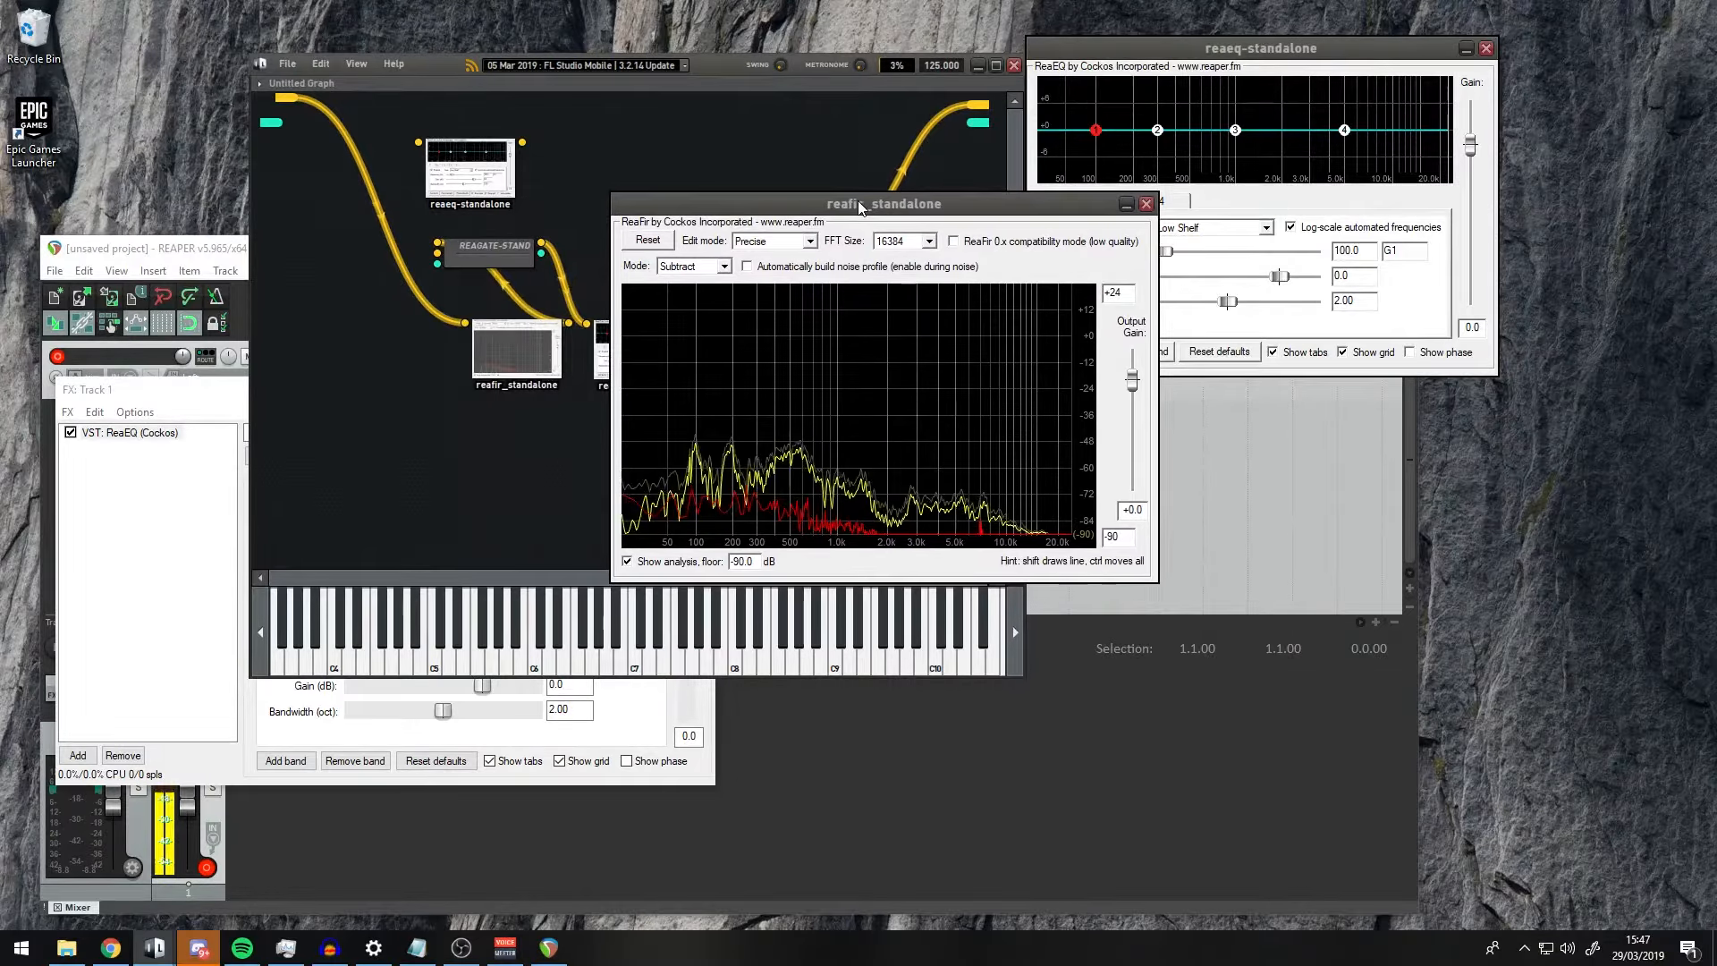
left_click(801, 242)
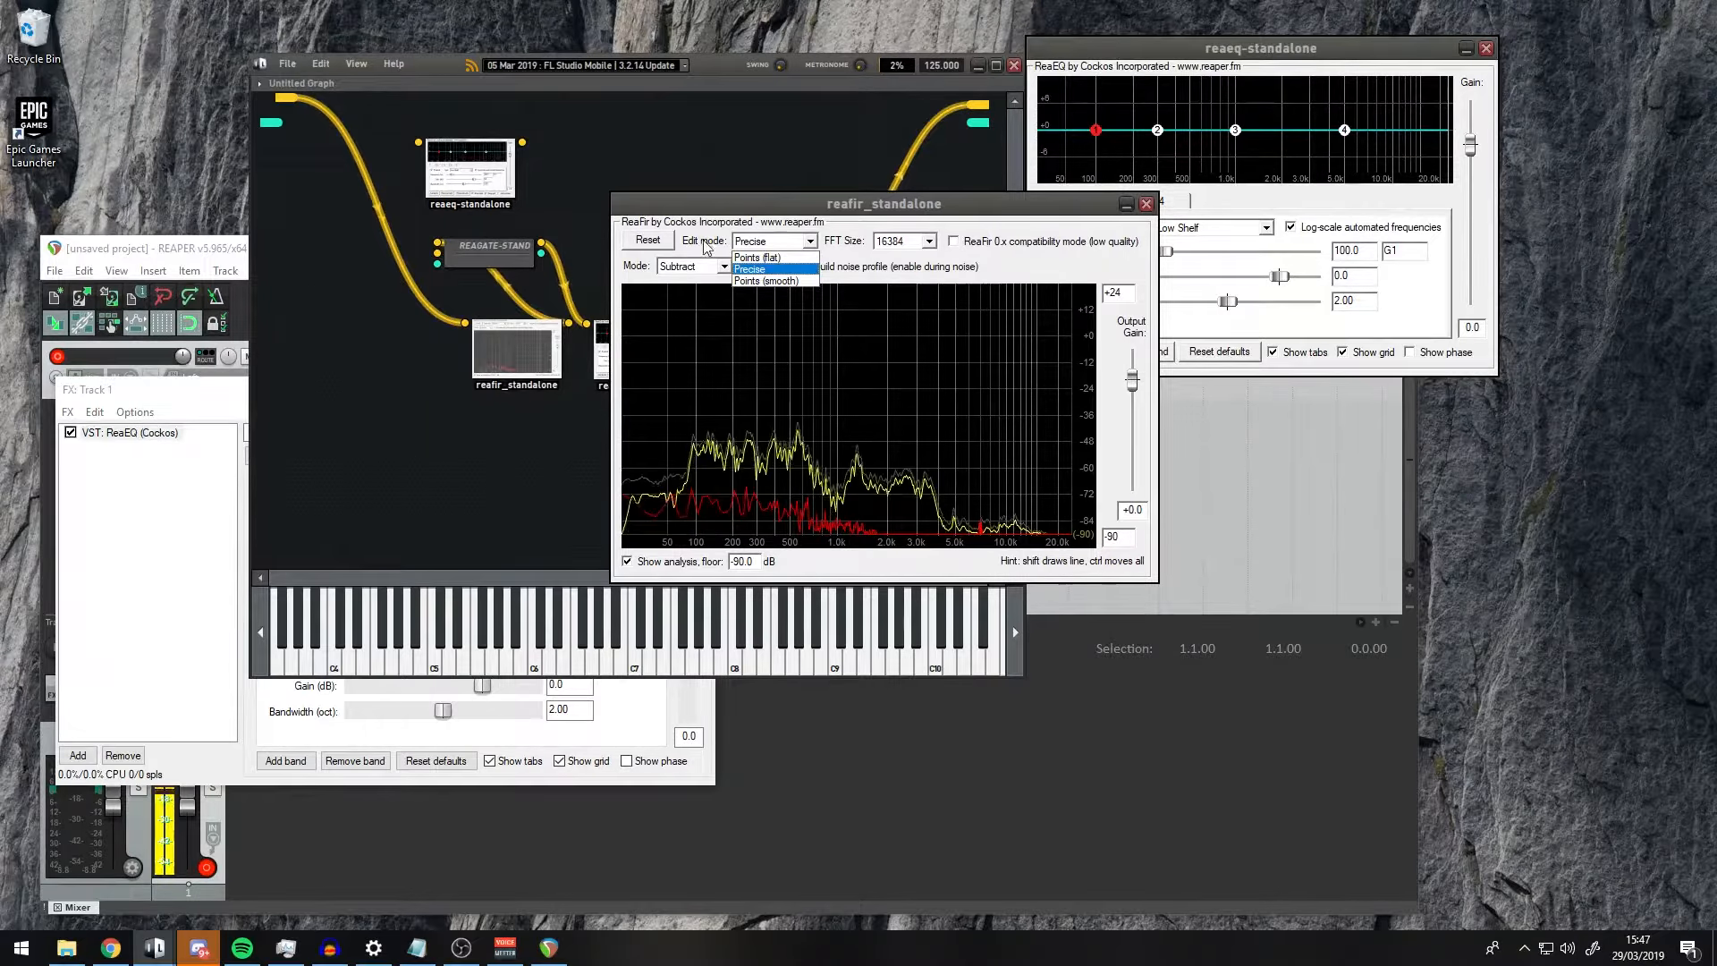
left_click(756, 269)
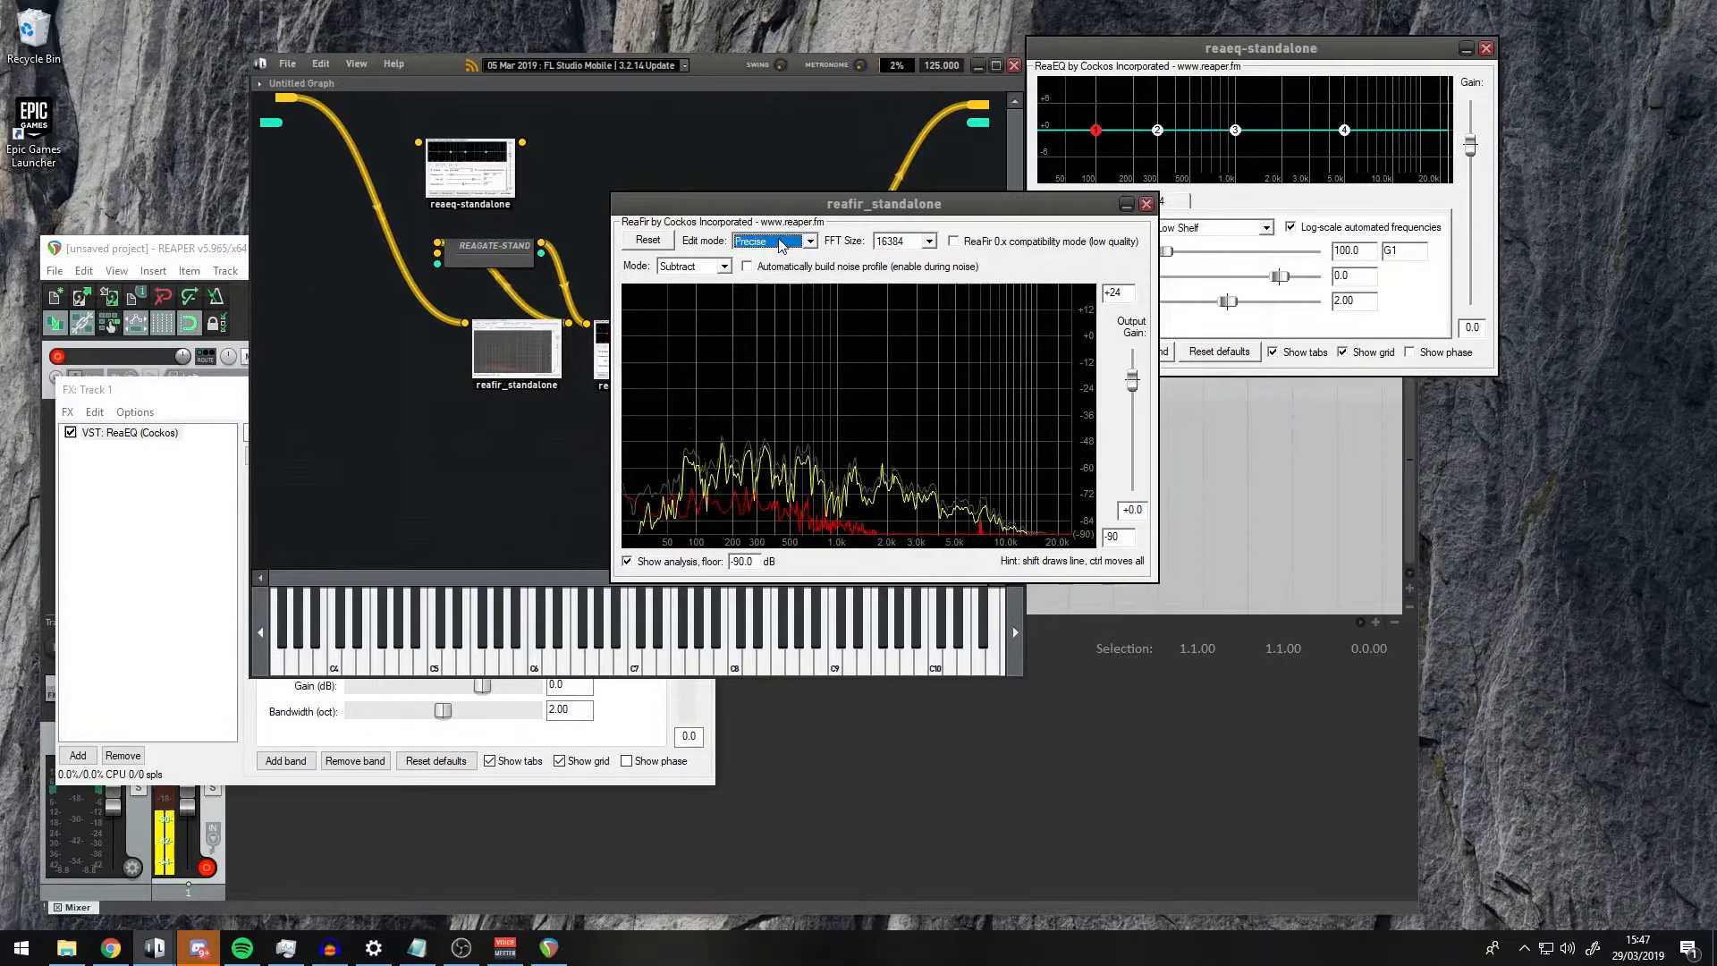
left_click(722, 268)
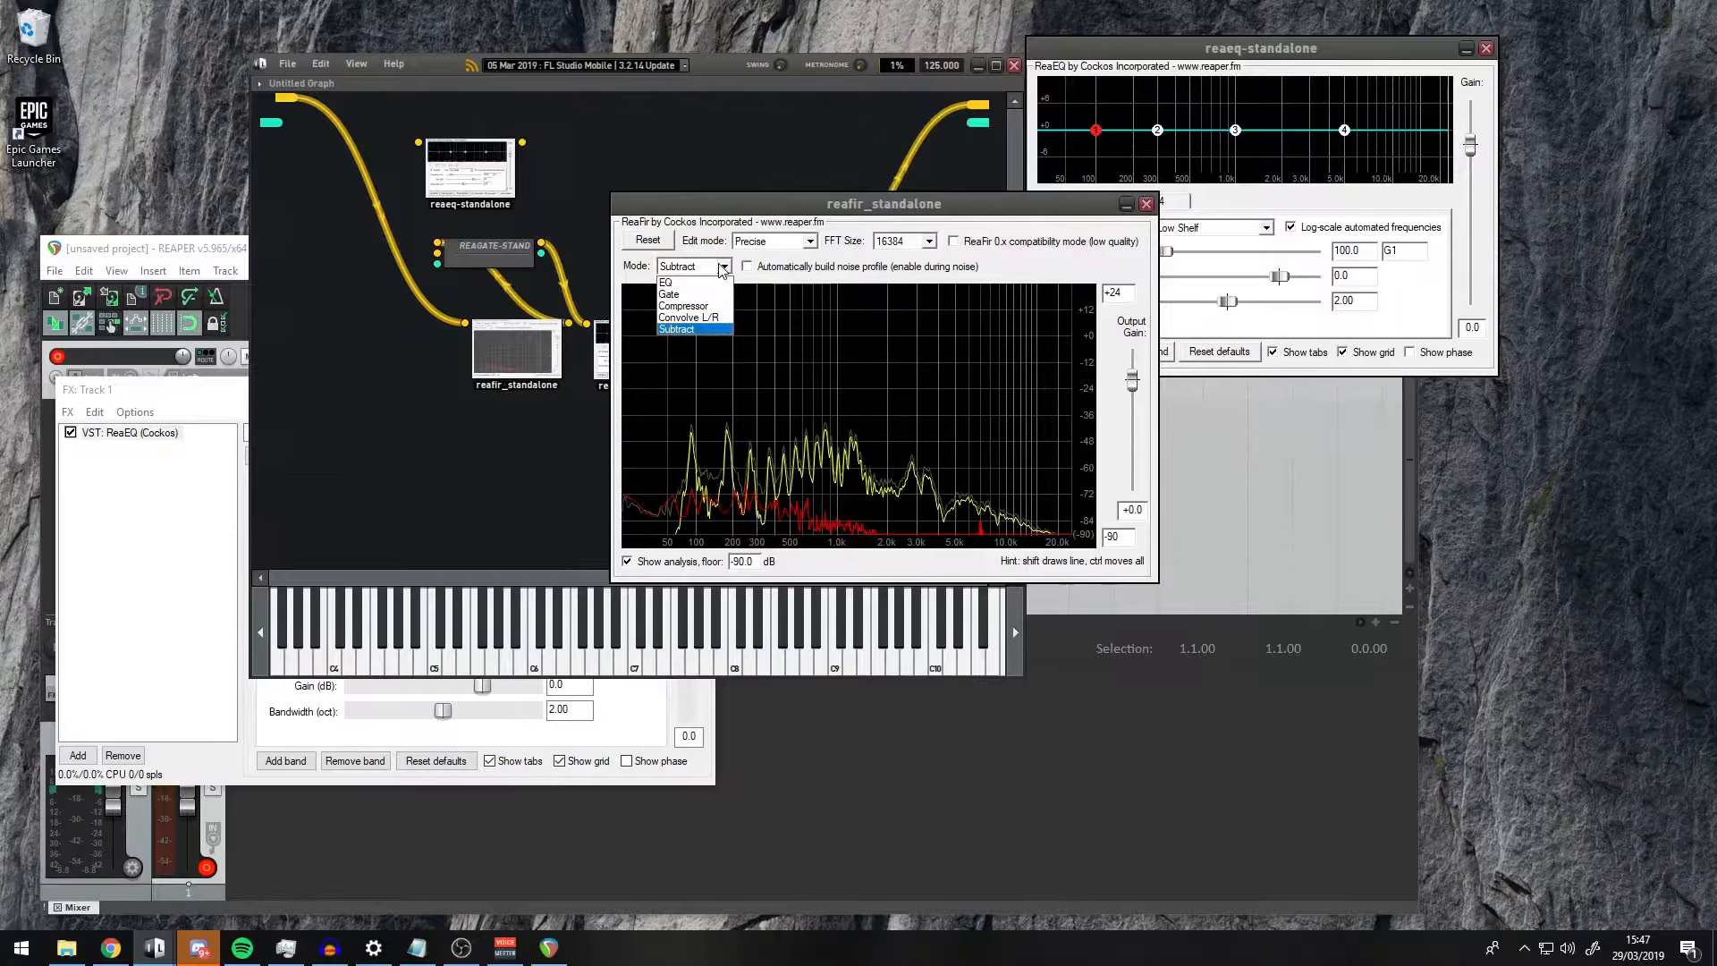
left_click(723, 267)
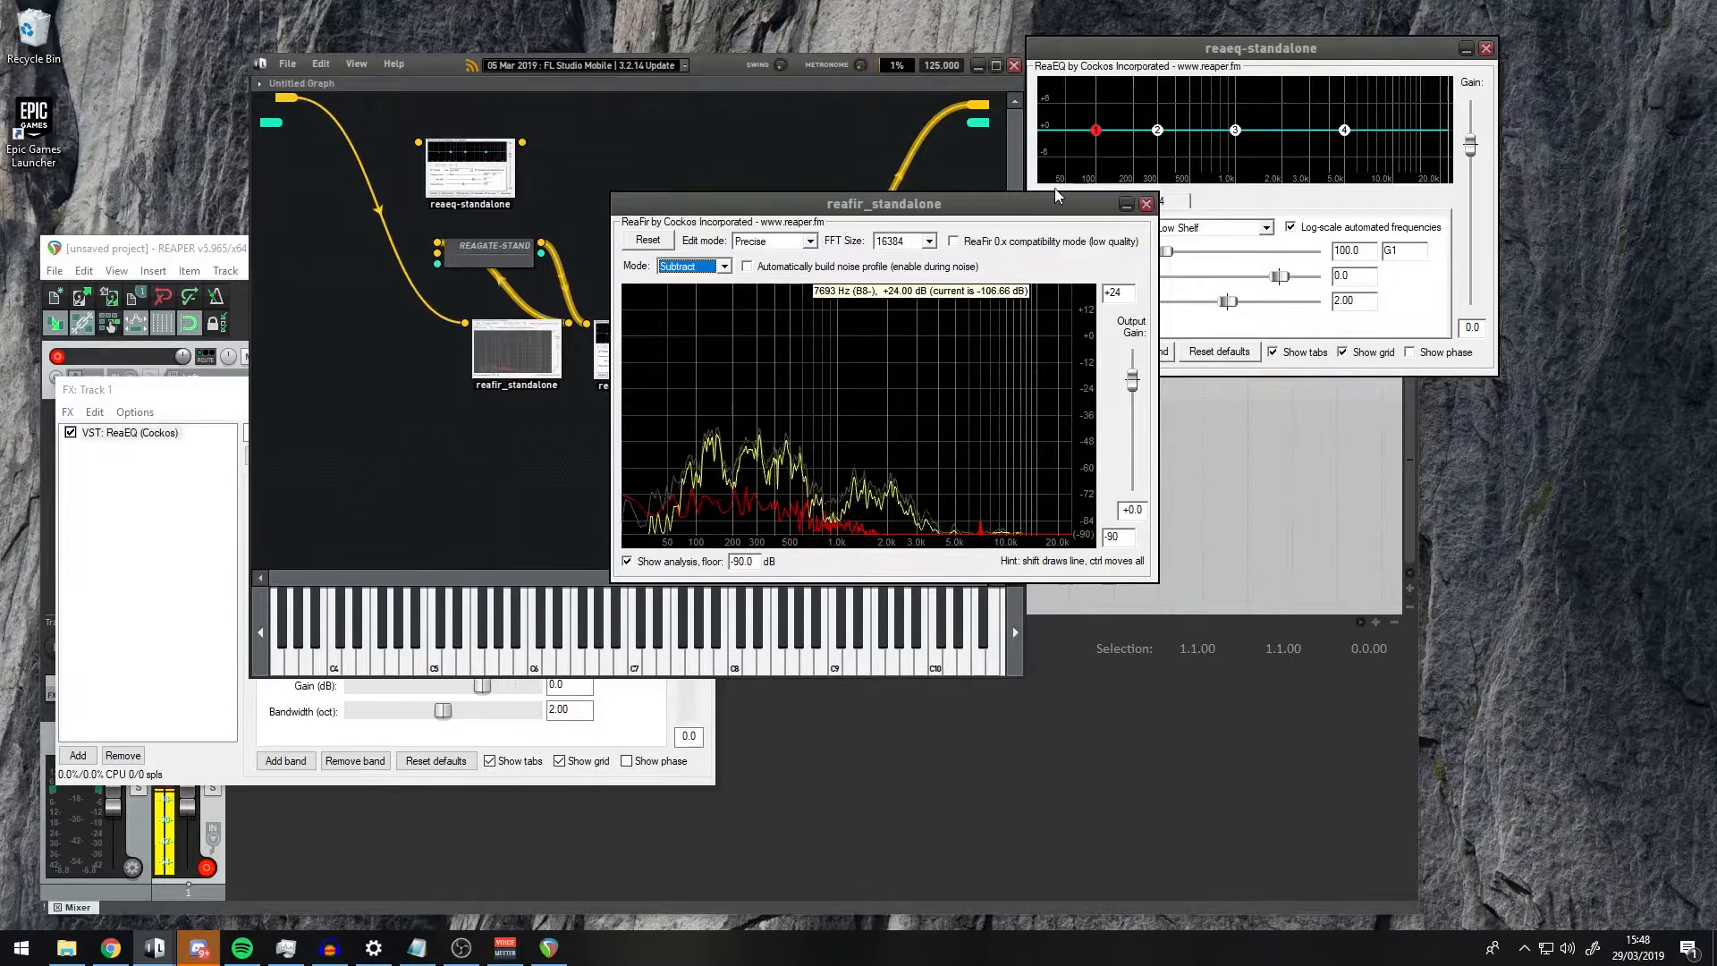
- Move the reafir_standalone window clear of the ReaEQ window and review its available edit modes
left_click_drag(1029, 209, 854, 240)
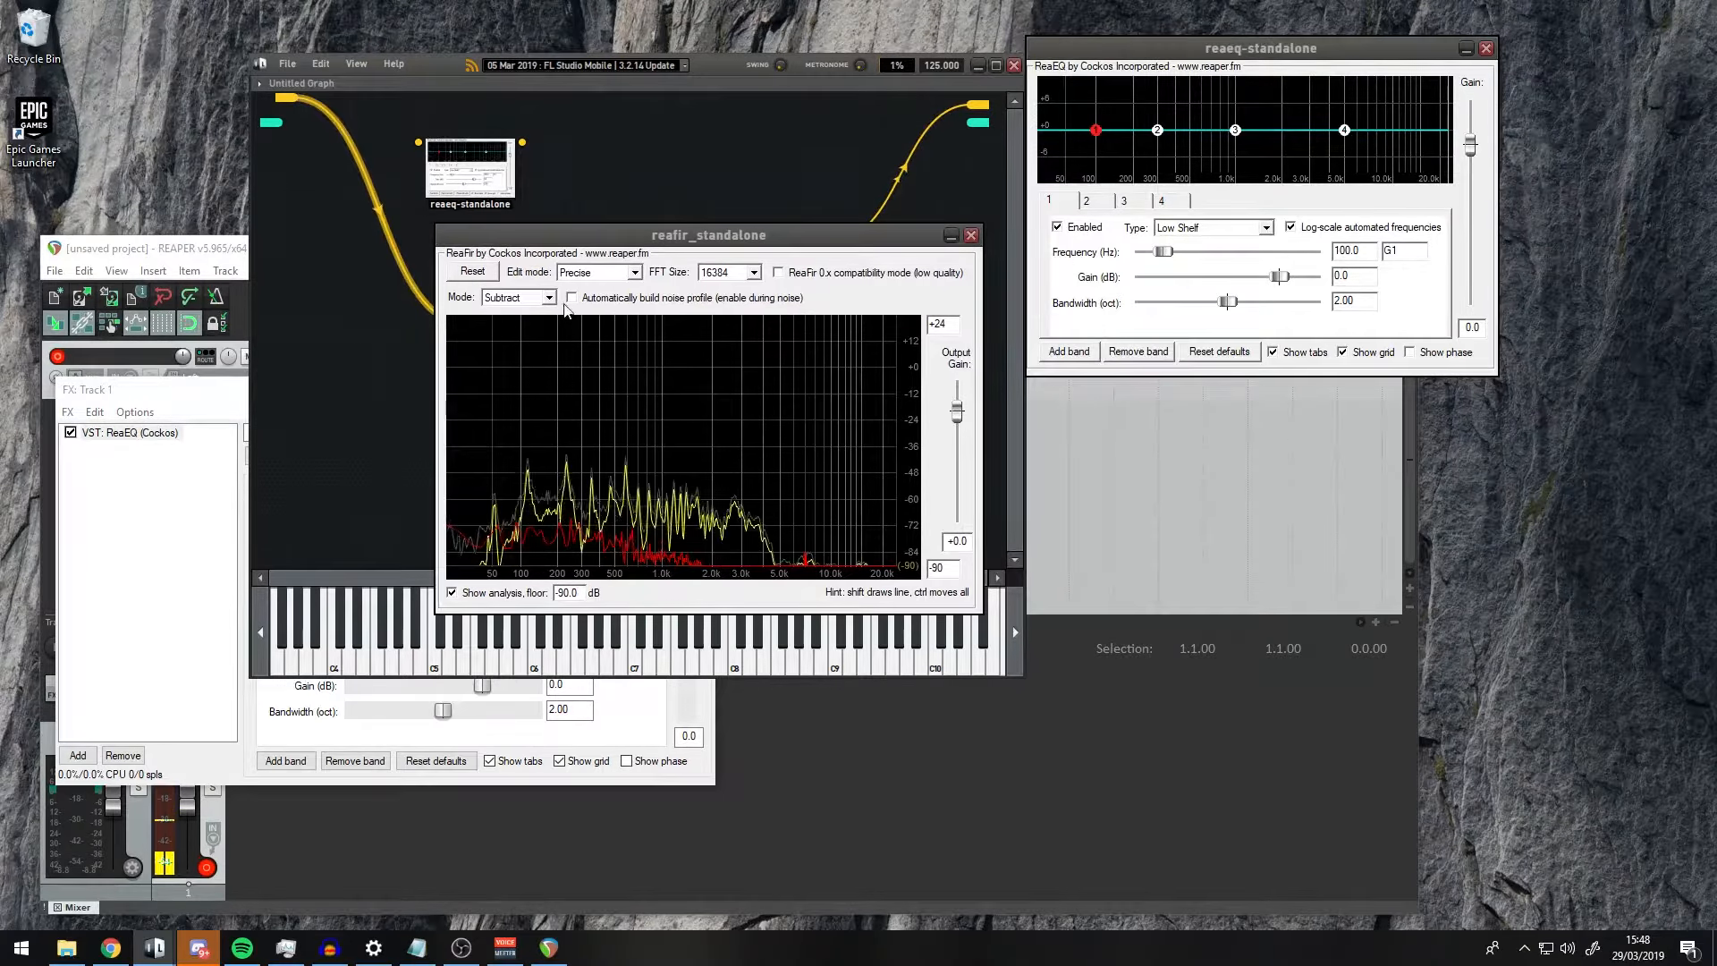
left_click(634, 272)
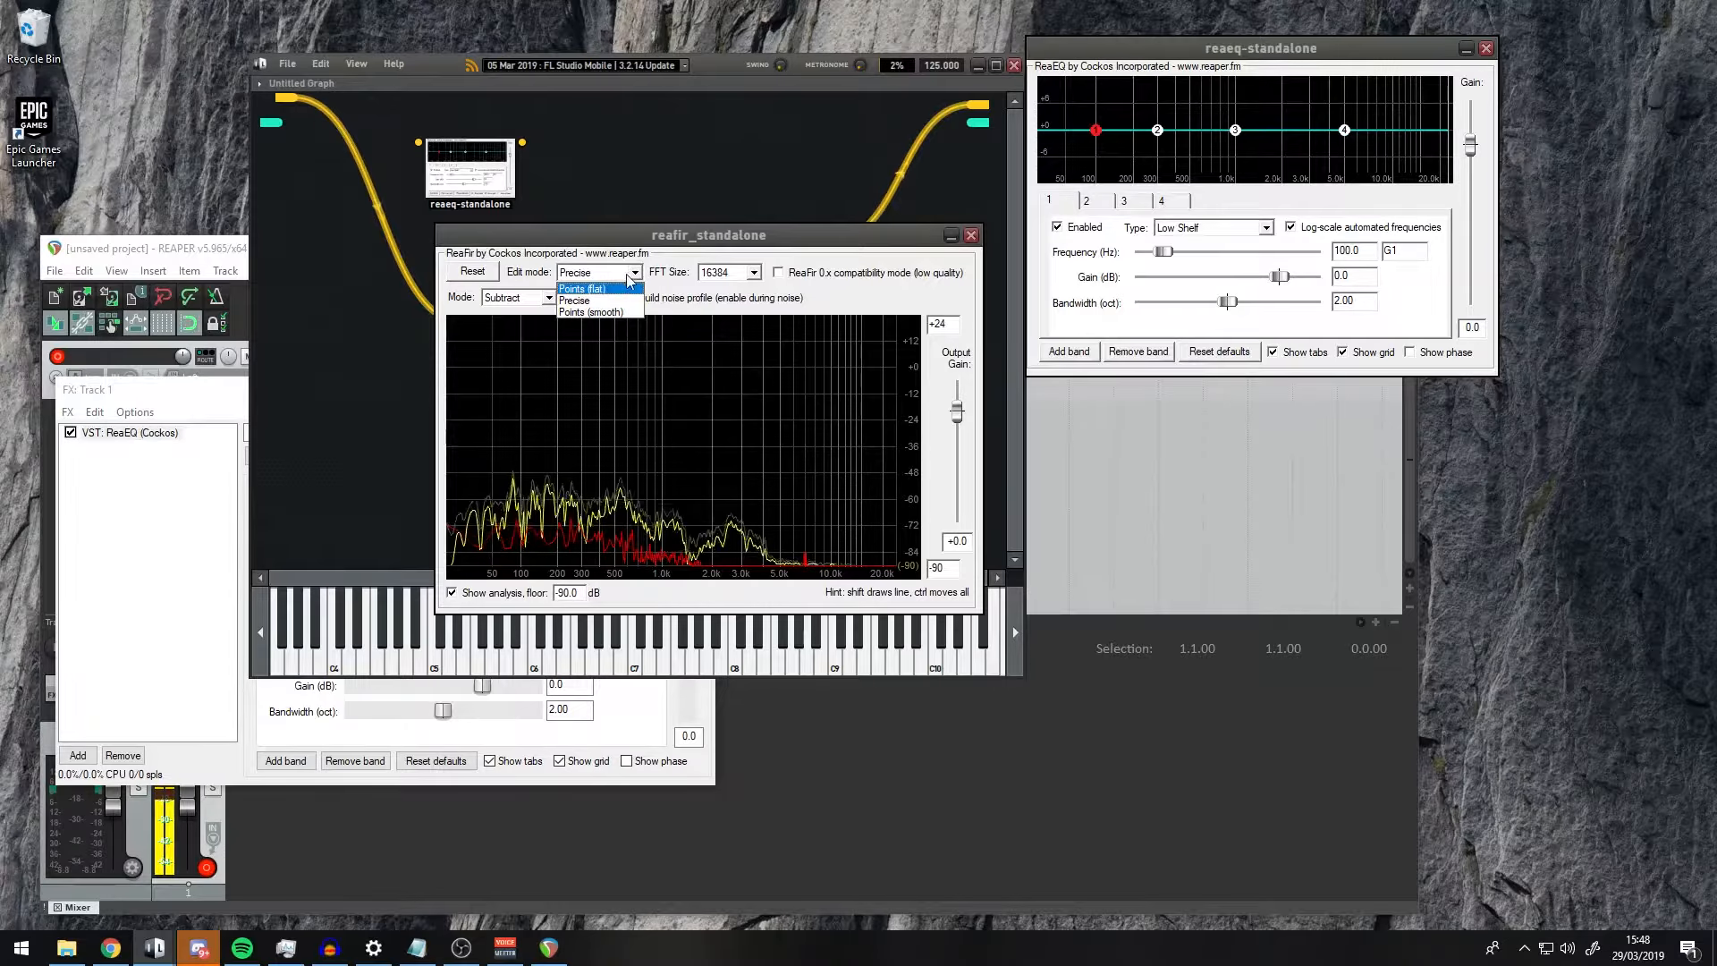
left_click(647, 271)
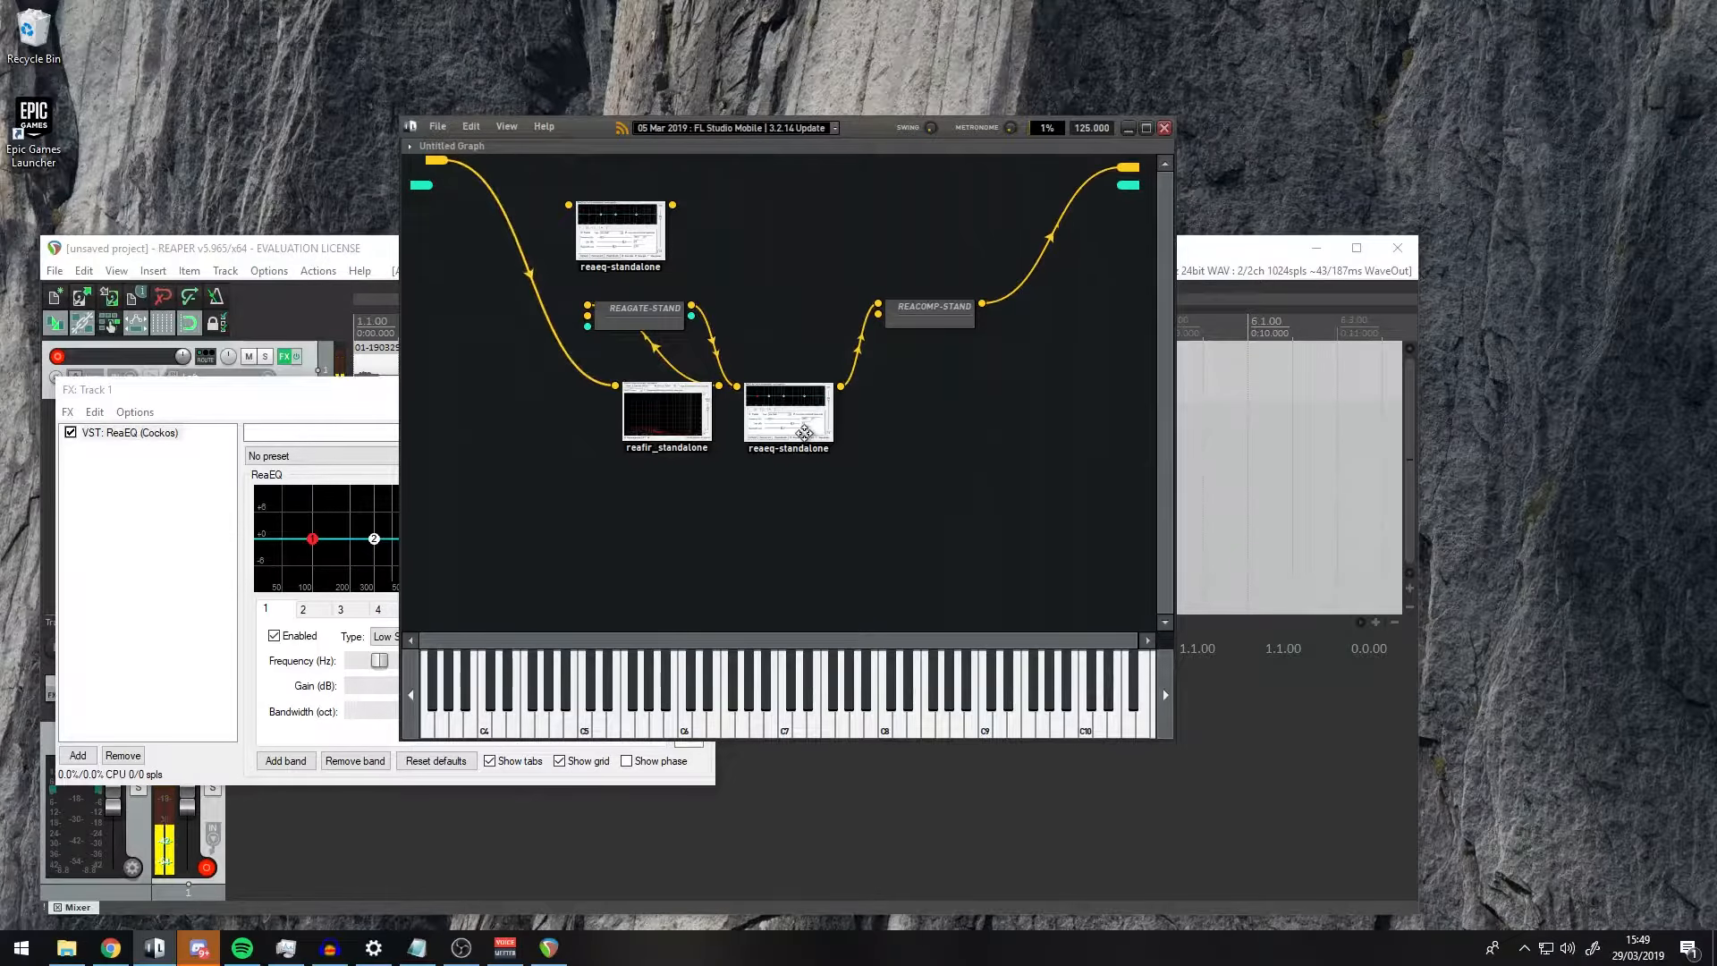
- Place reafir_standalone ahead of reagate, lower reagate into line with the chained reaeq-standalone, and look through the list of addable plugins
left_click_drag(684, 421, 515, 410)
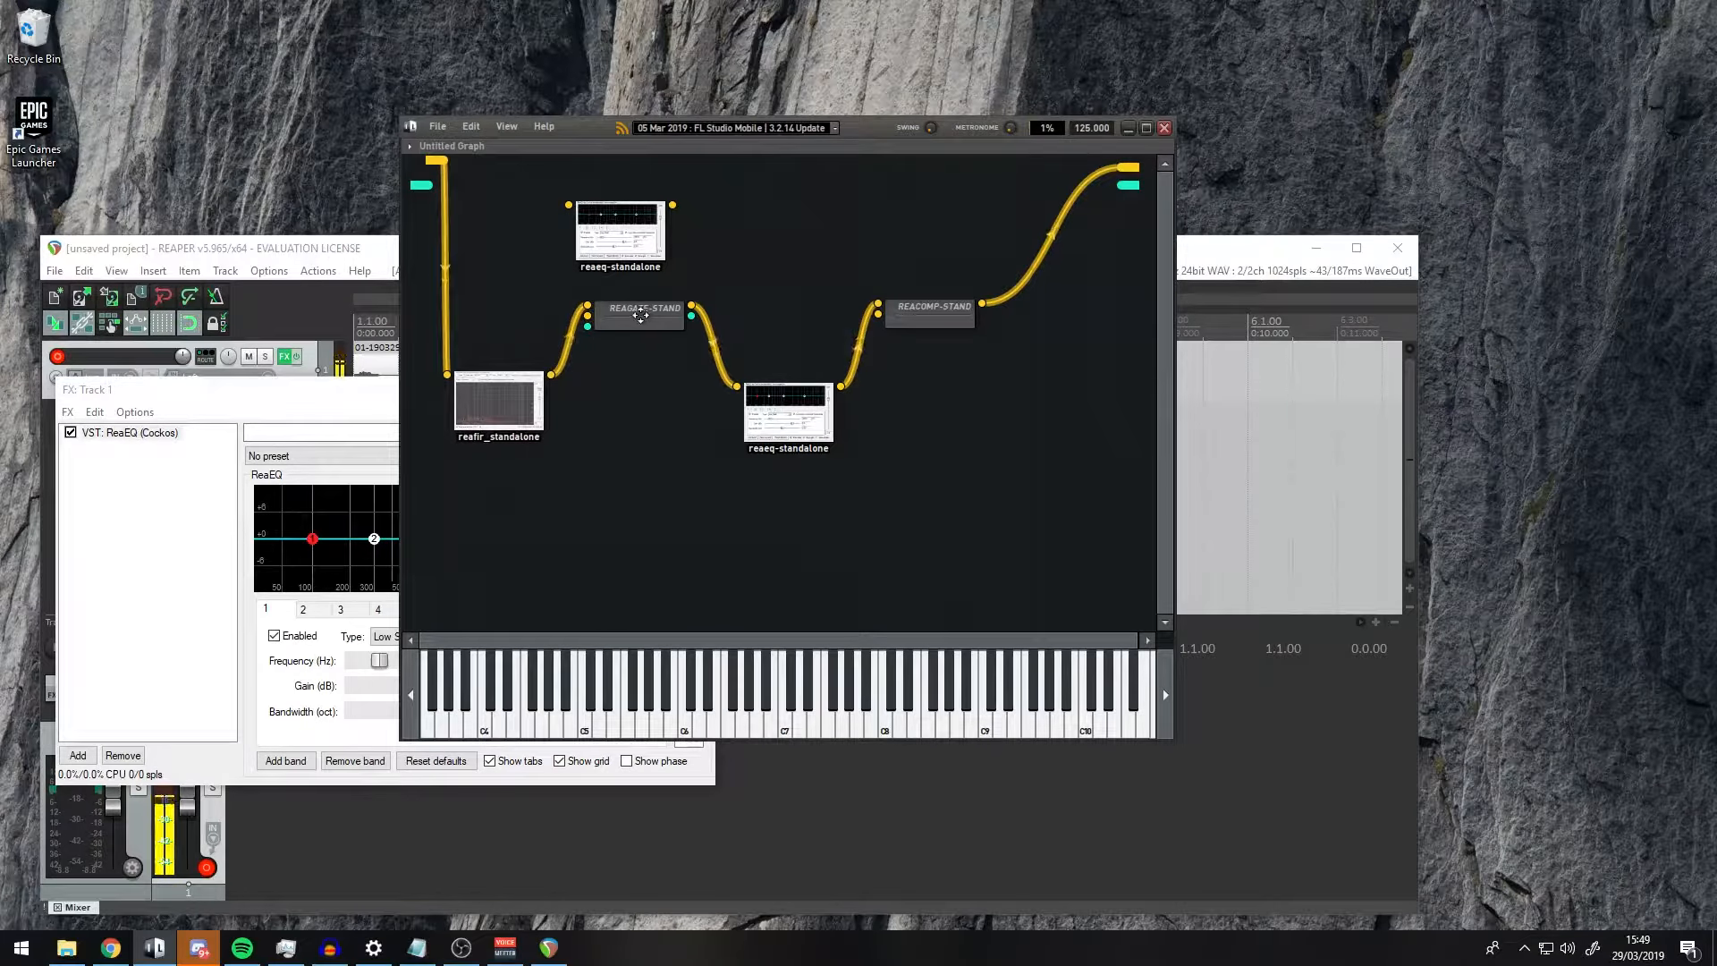
left_click_drag(641, 315, 645, 387)
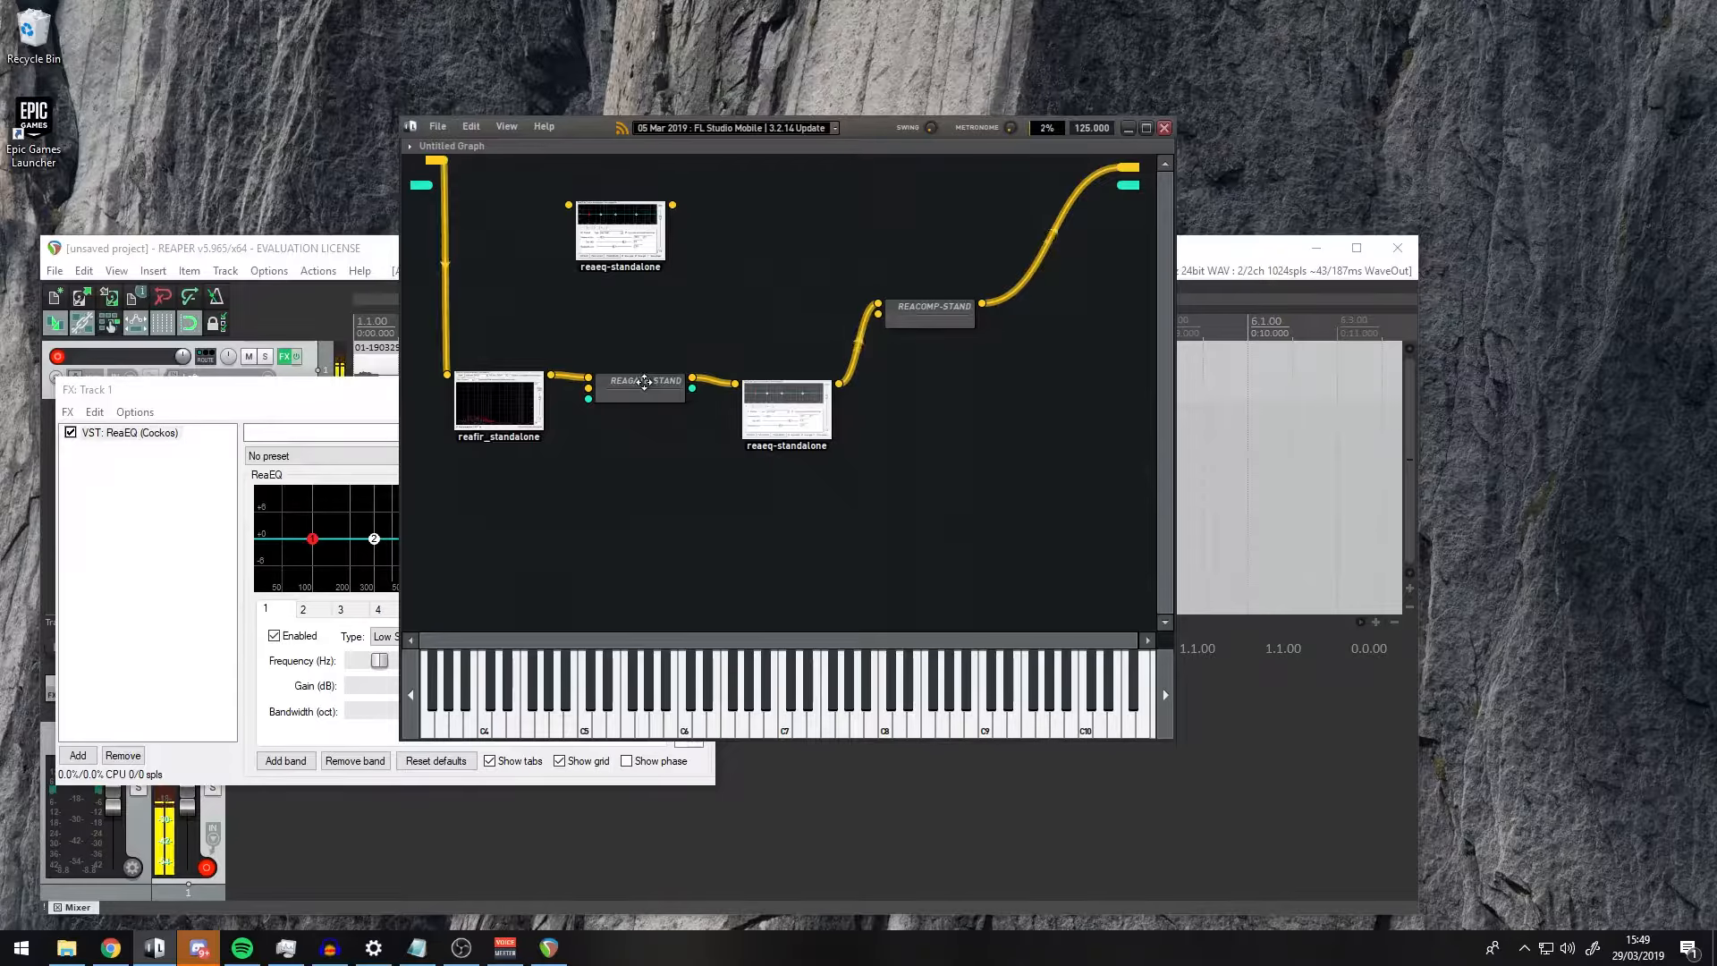
right_click(638, 329)
mouse_move(716, 337)
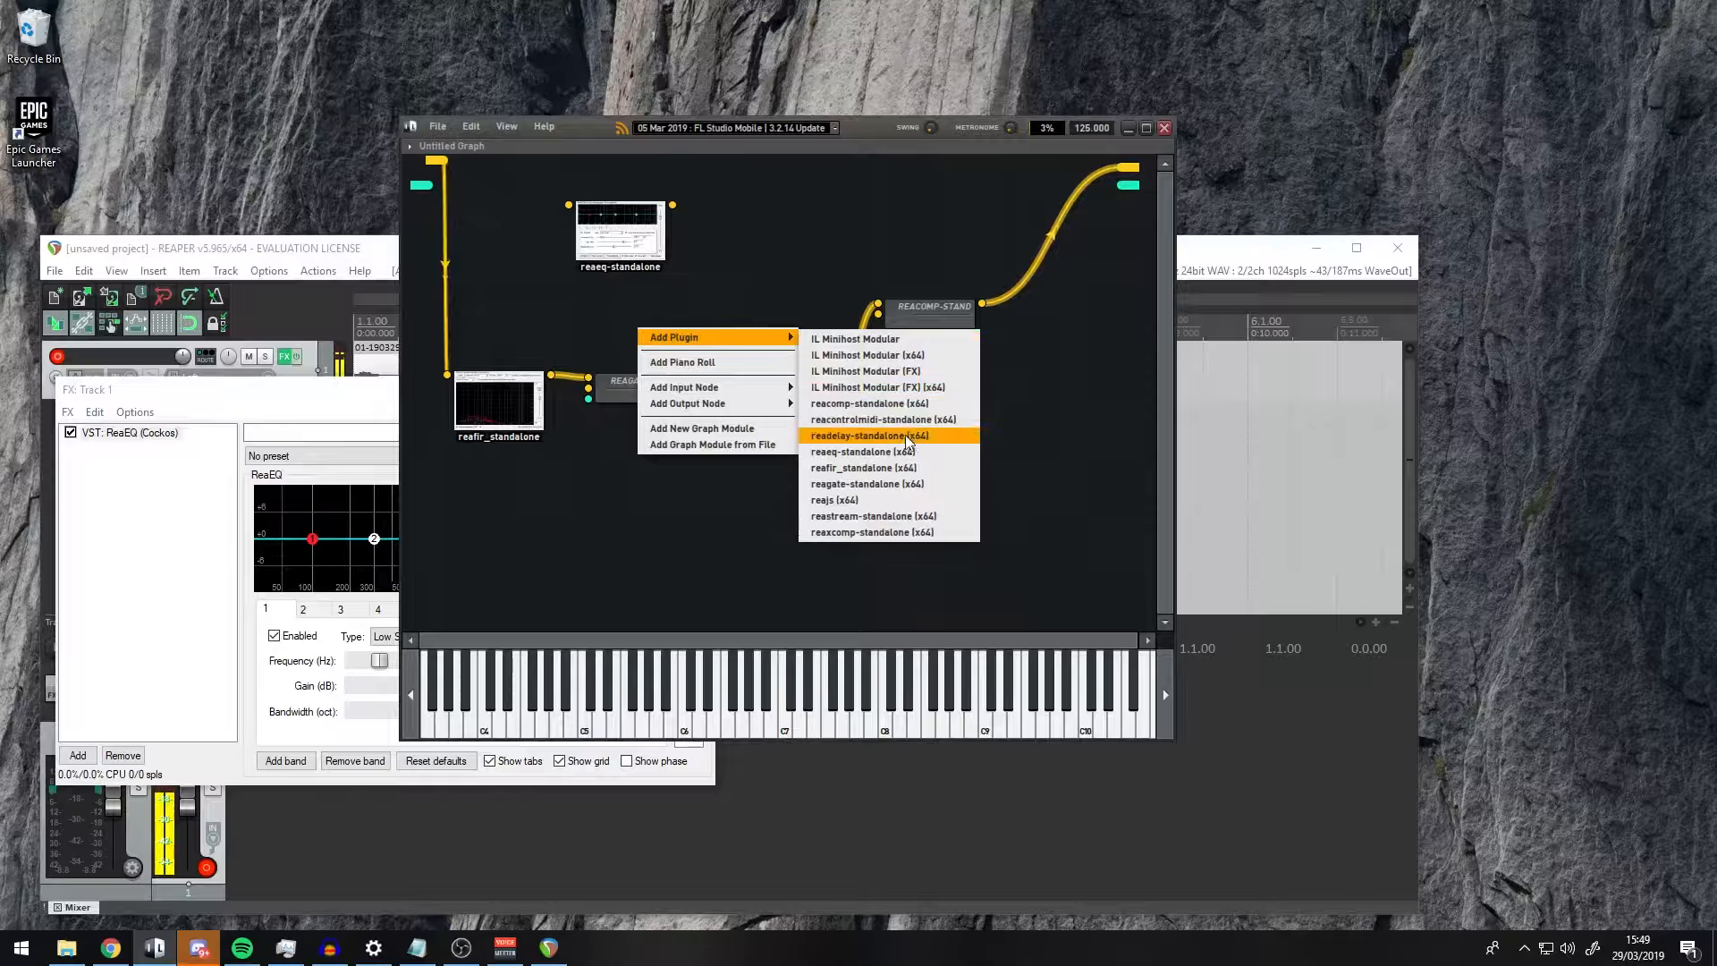
left_click(863, 452)
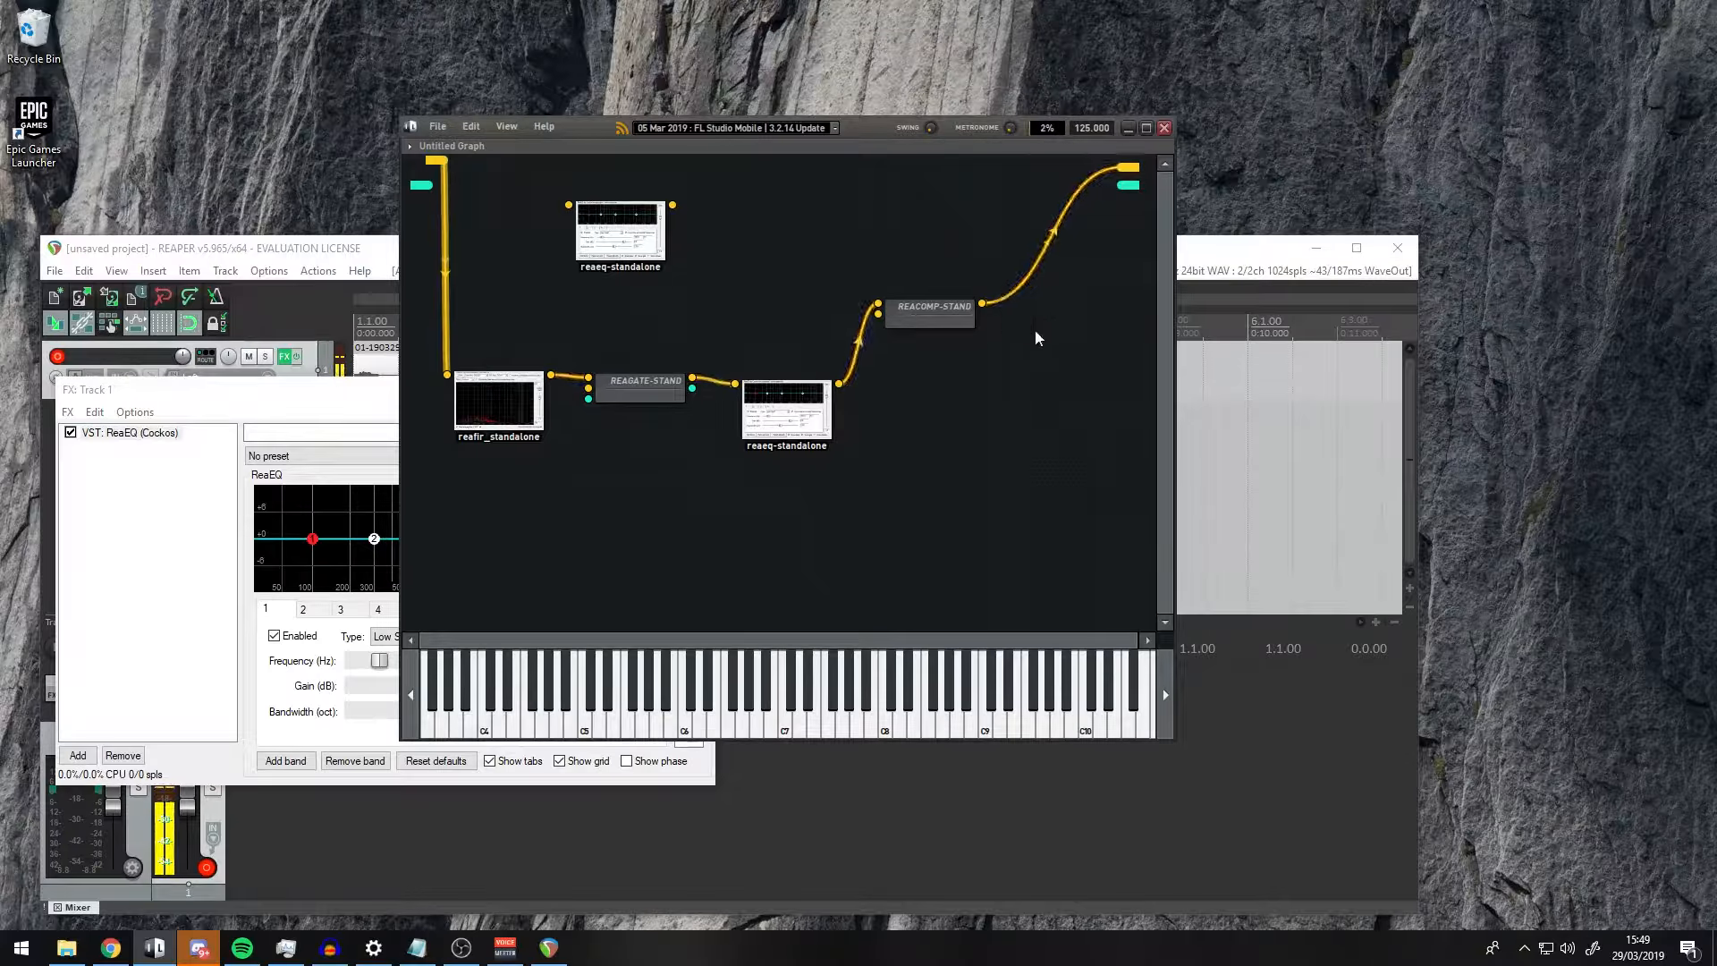
- Open reagate-standalone over the graph, review its threshold and envelope settings, and close it
double_click(626, 392)
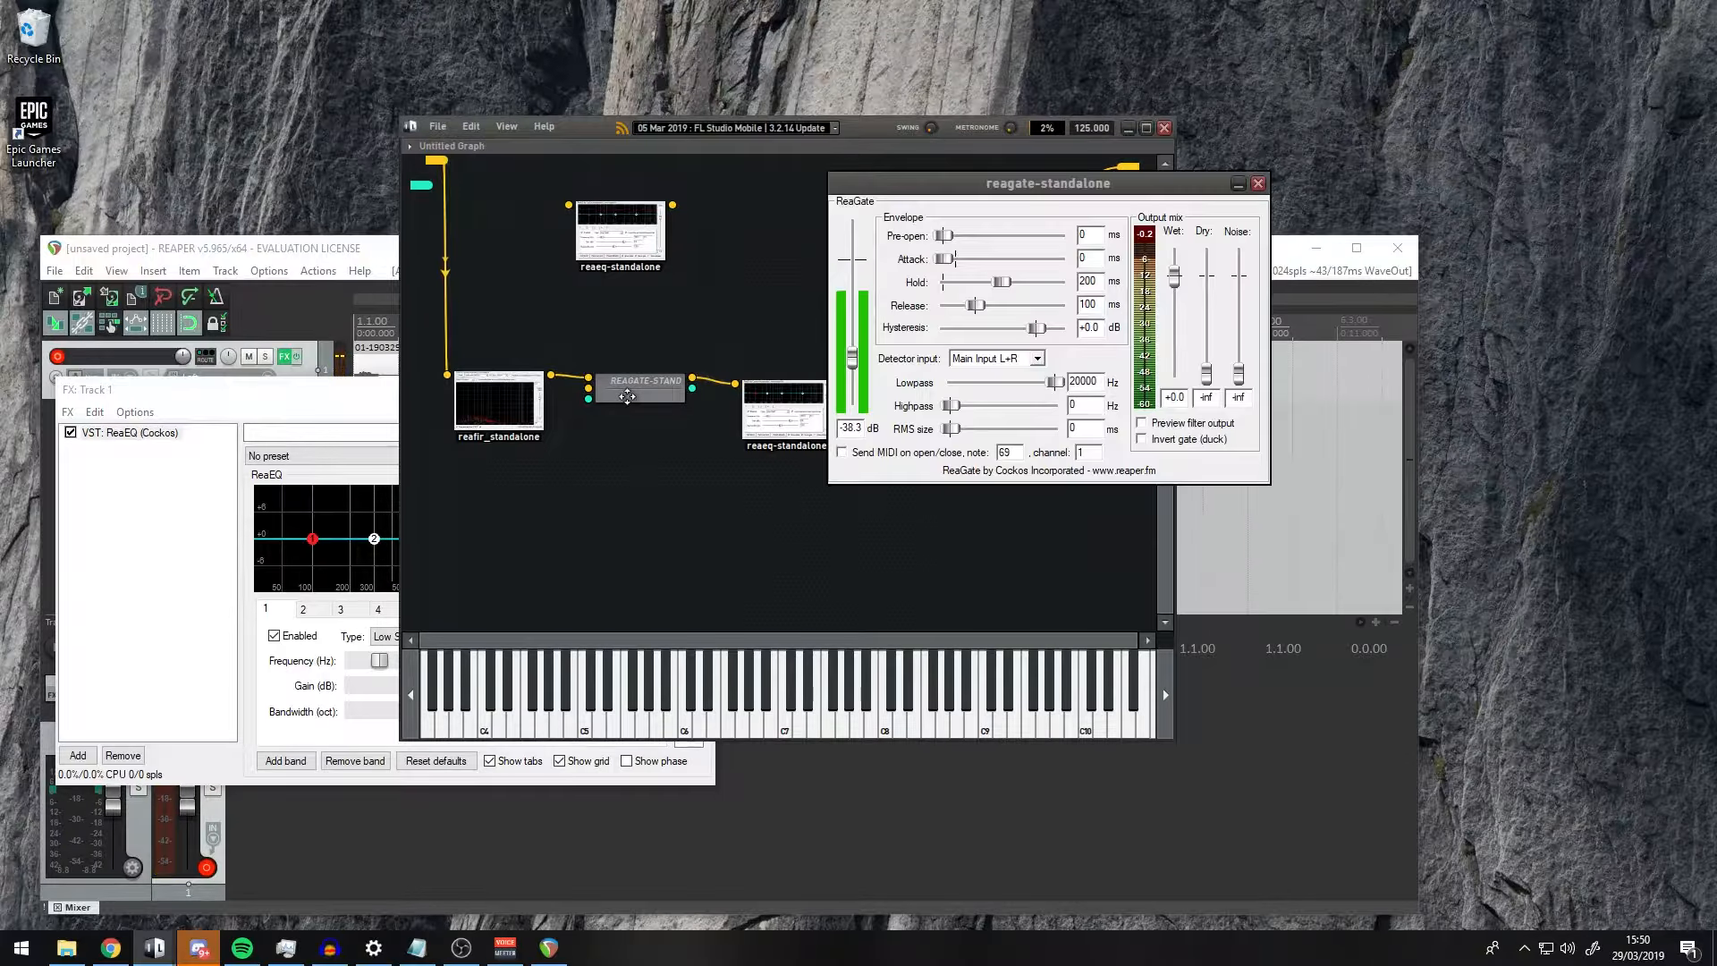
left_click_drag(1051, 183, 721, 242)
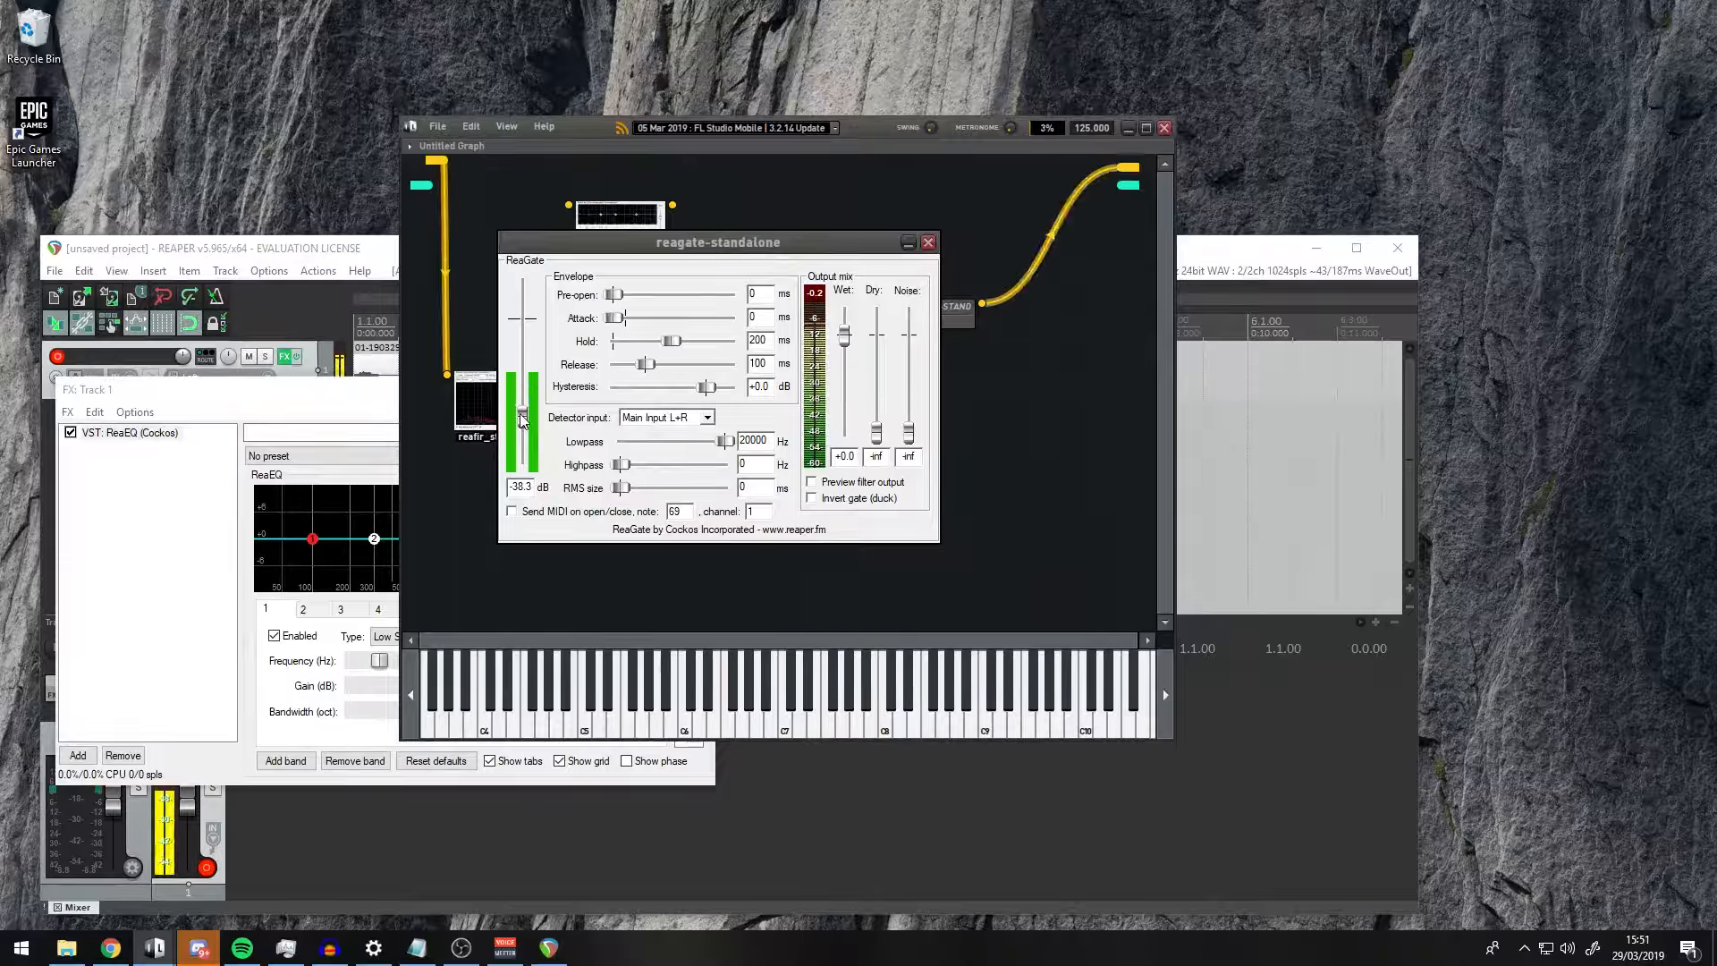
left_click(928, 242)
- Lower the reacomp node into line with the rest of the chain and check the plugins offered for the graph
left_click_drag(935, 313, 947, 373)
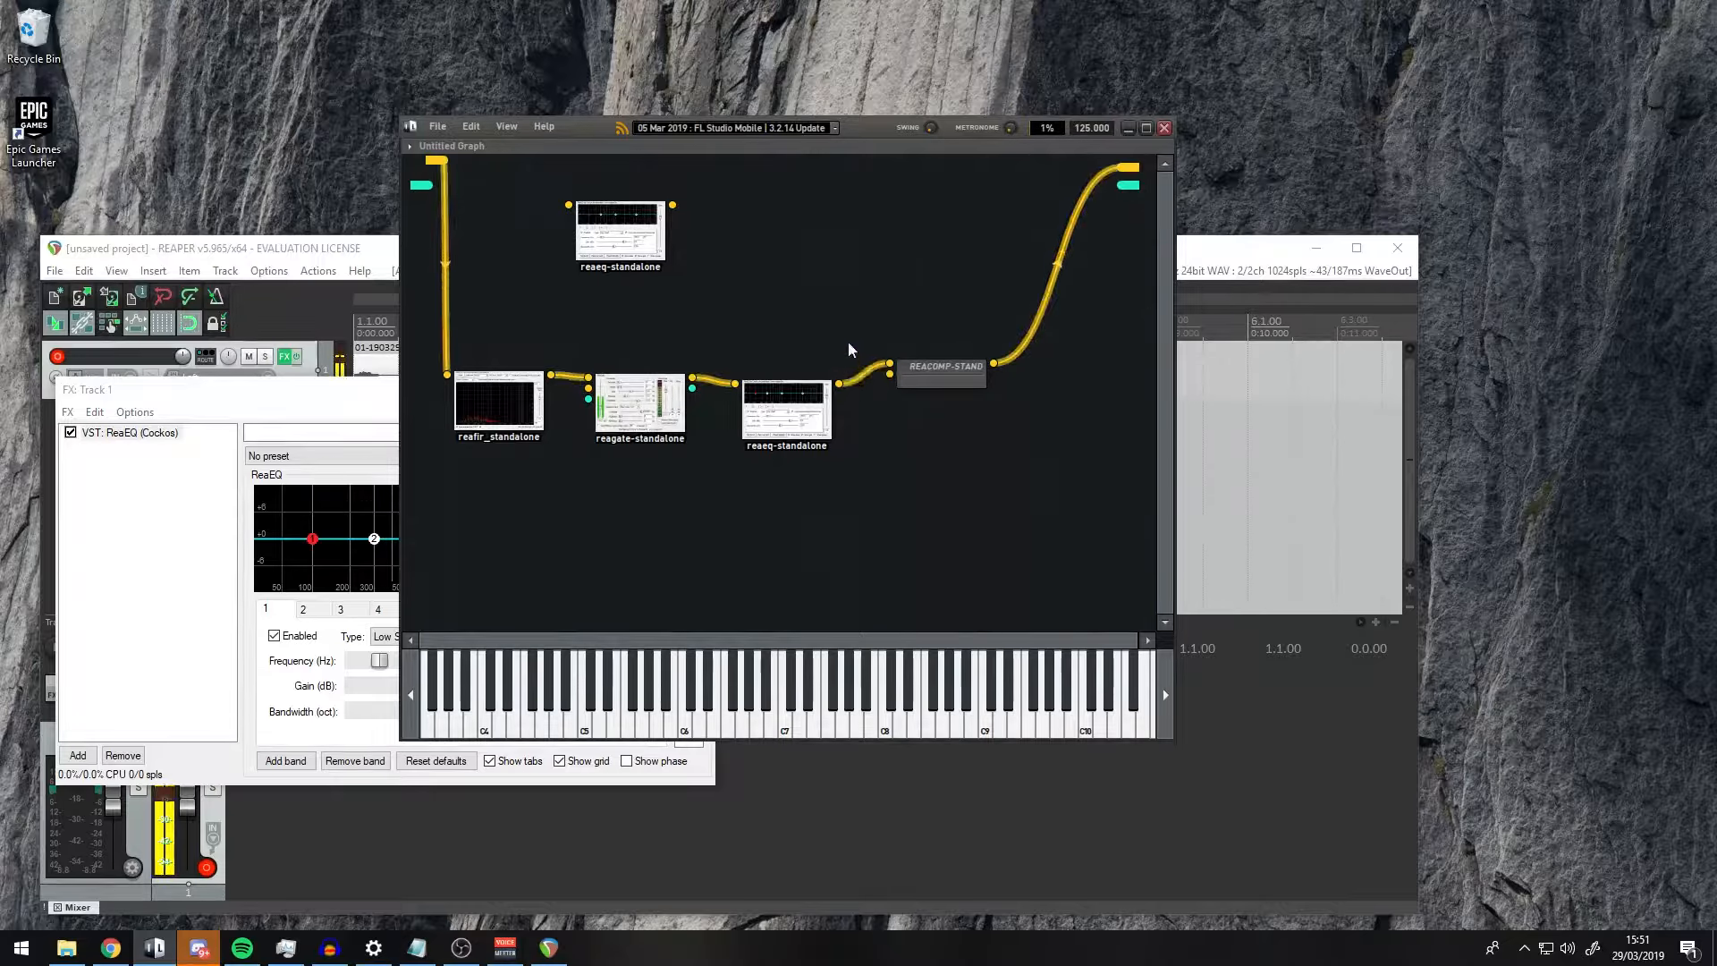
right_click(810, 211)
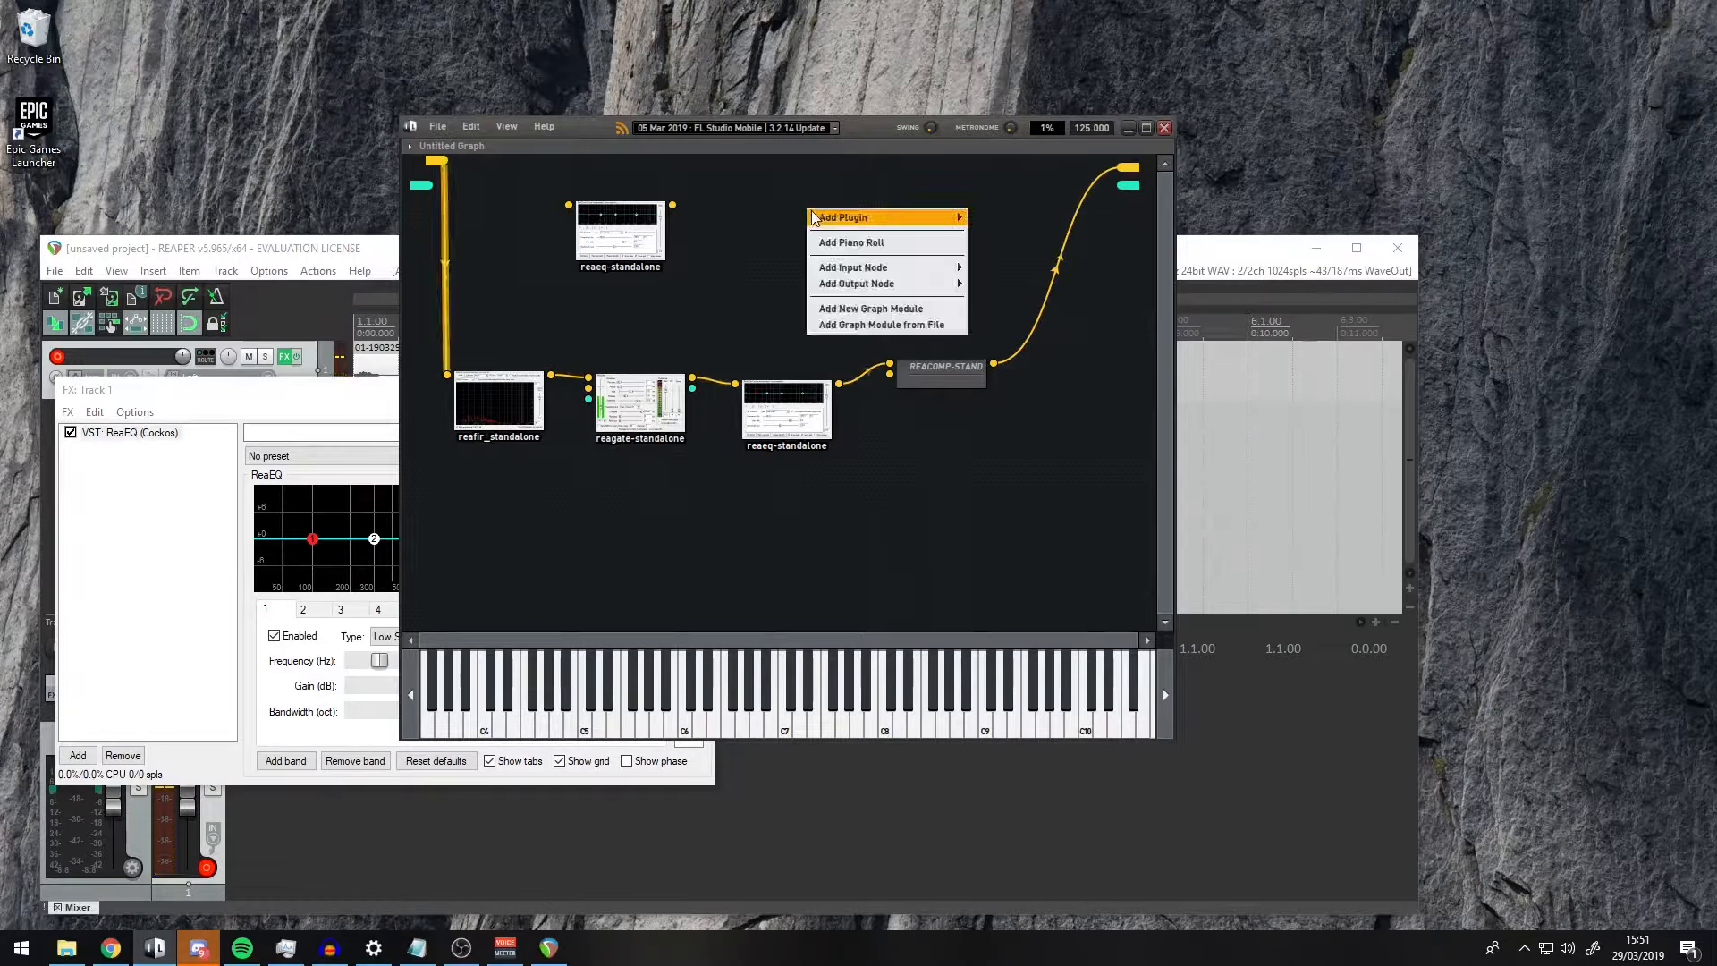
mouse_move(884, 216)
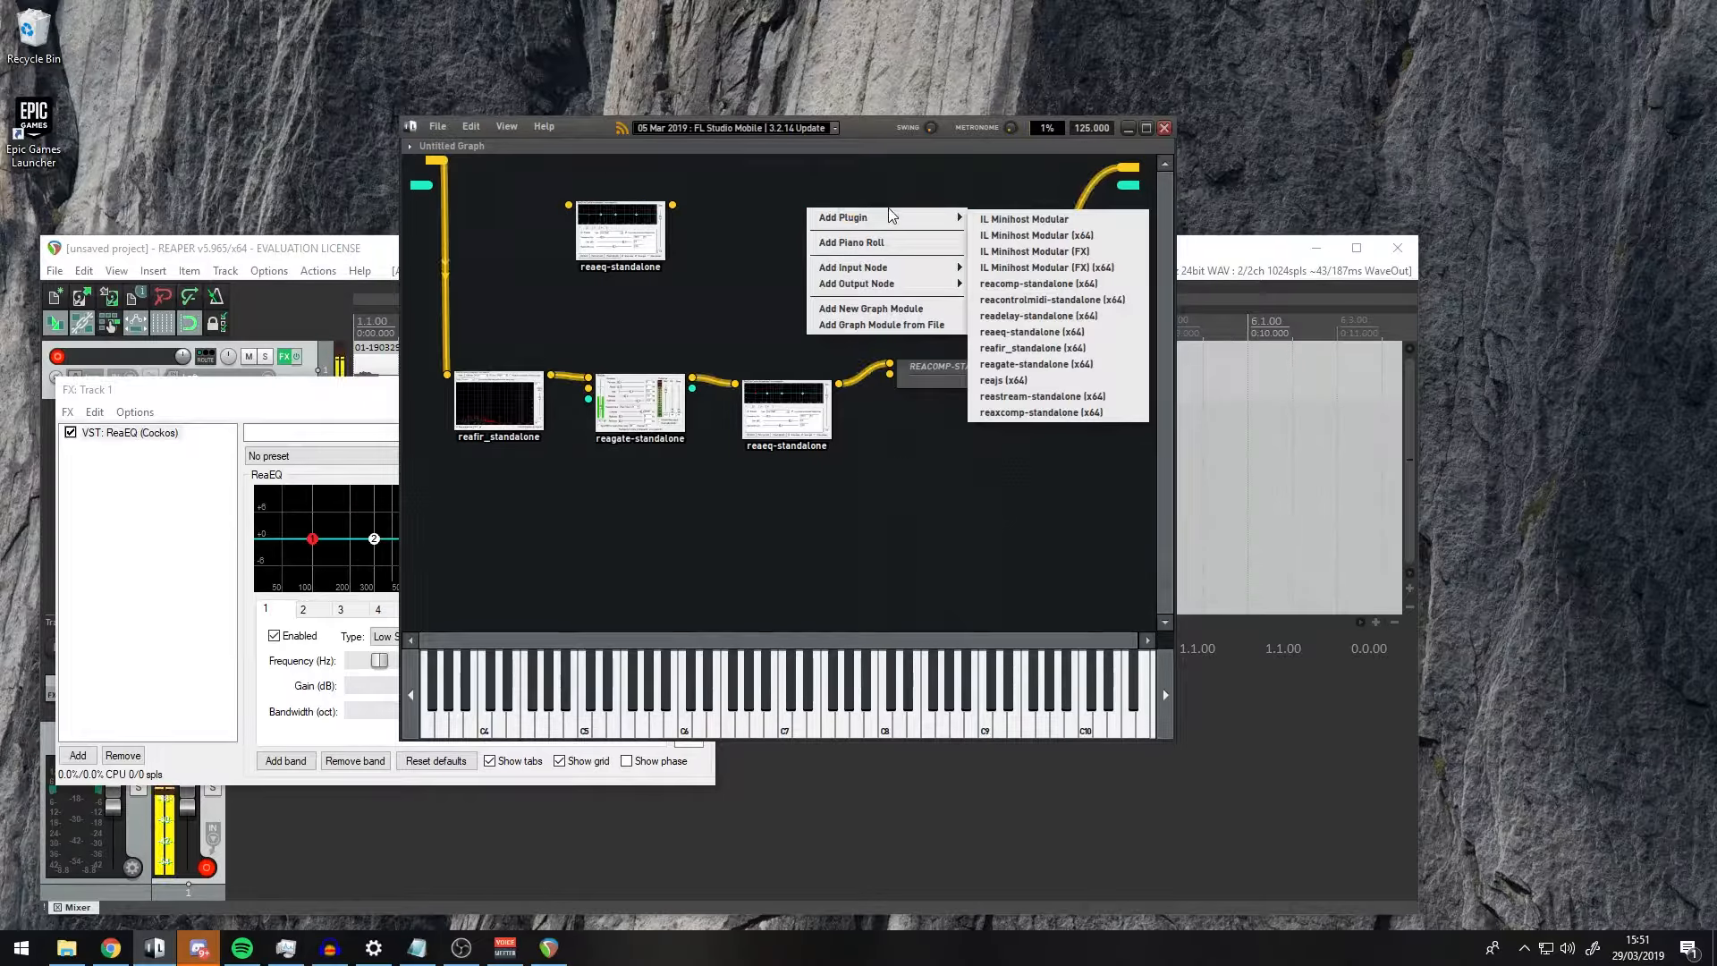
left_click(1023, 285)
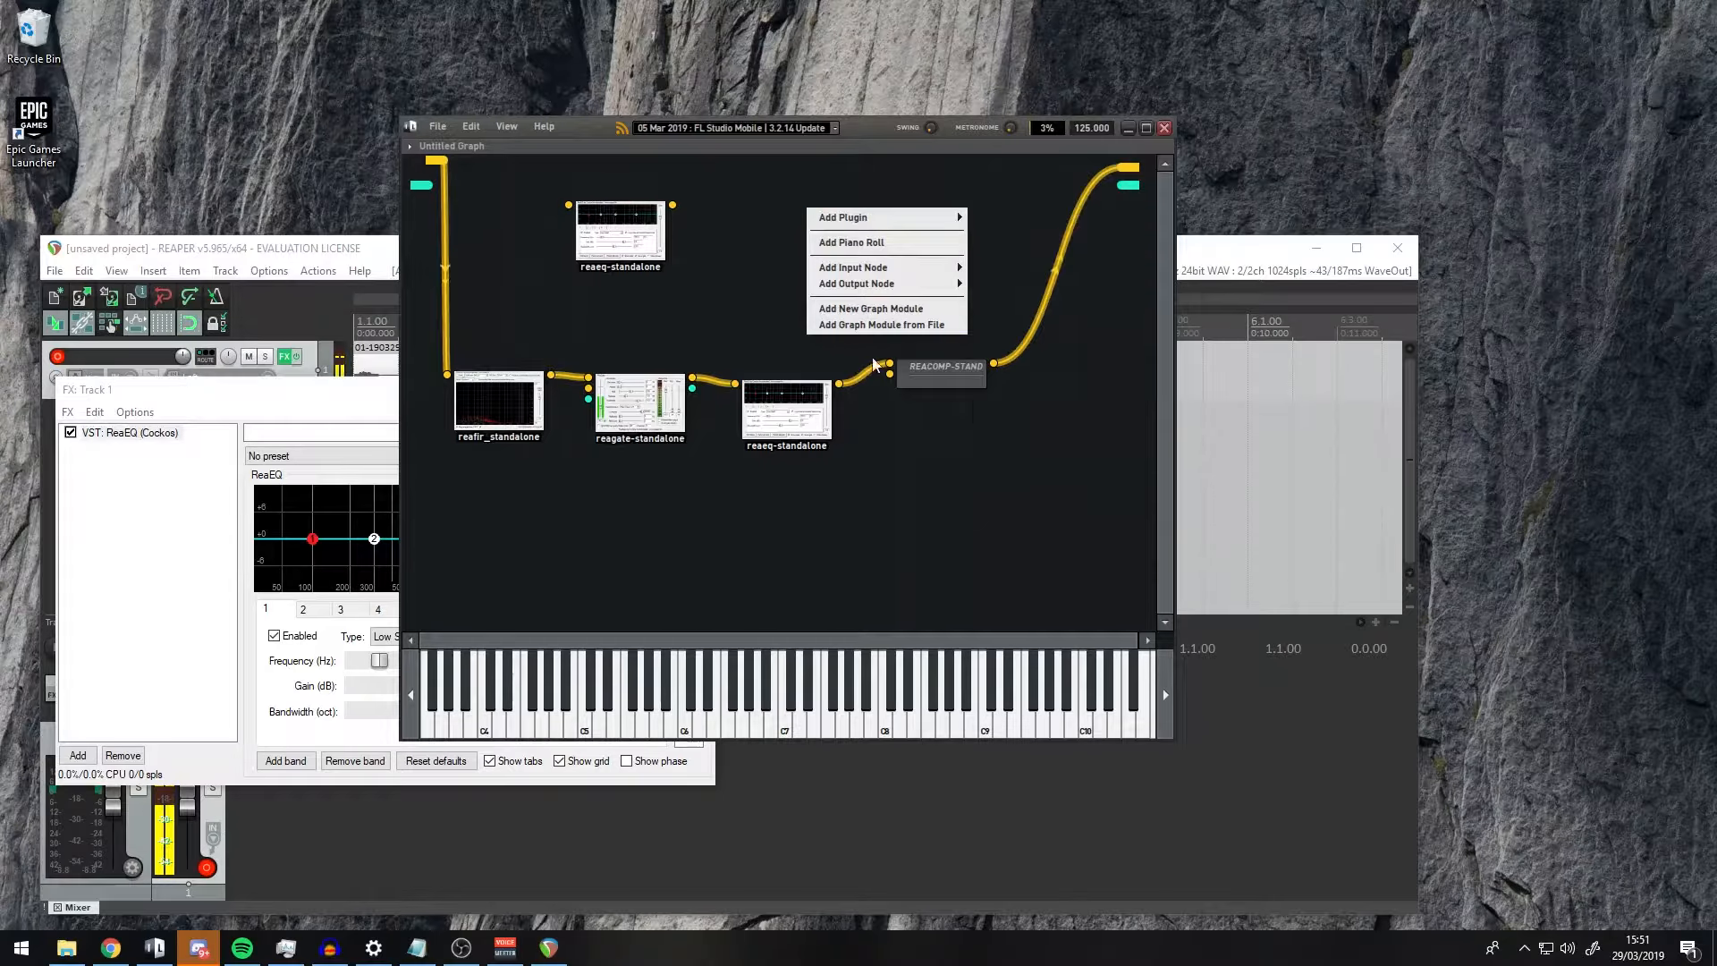
- Open reacomp-standalone over the graph and review its threshold, attack, release and ratio settings
double_click(942, 368)
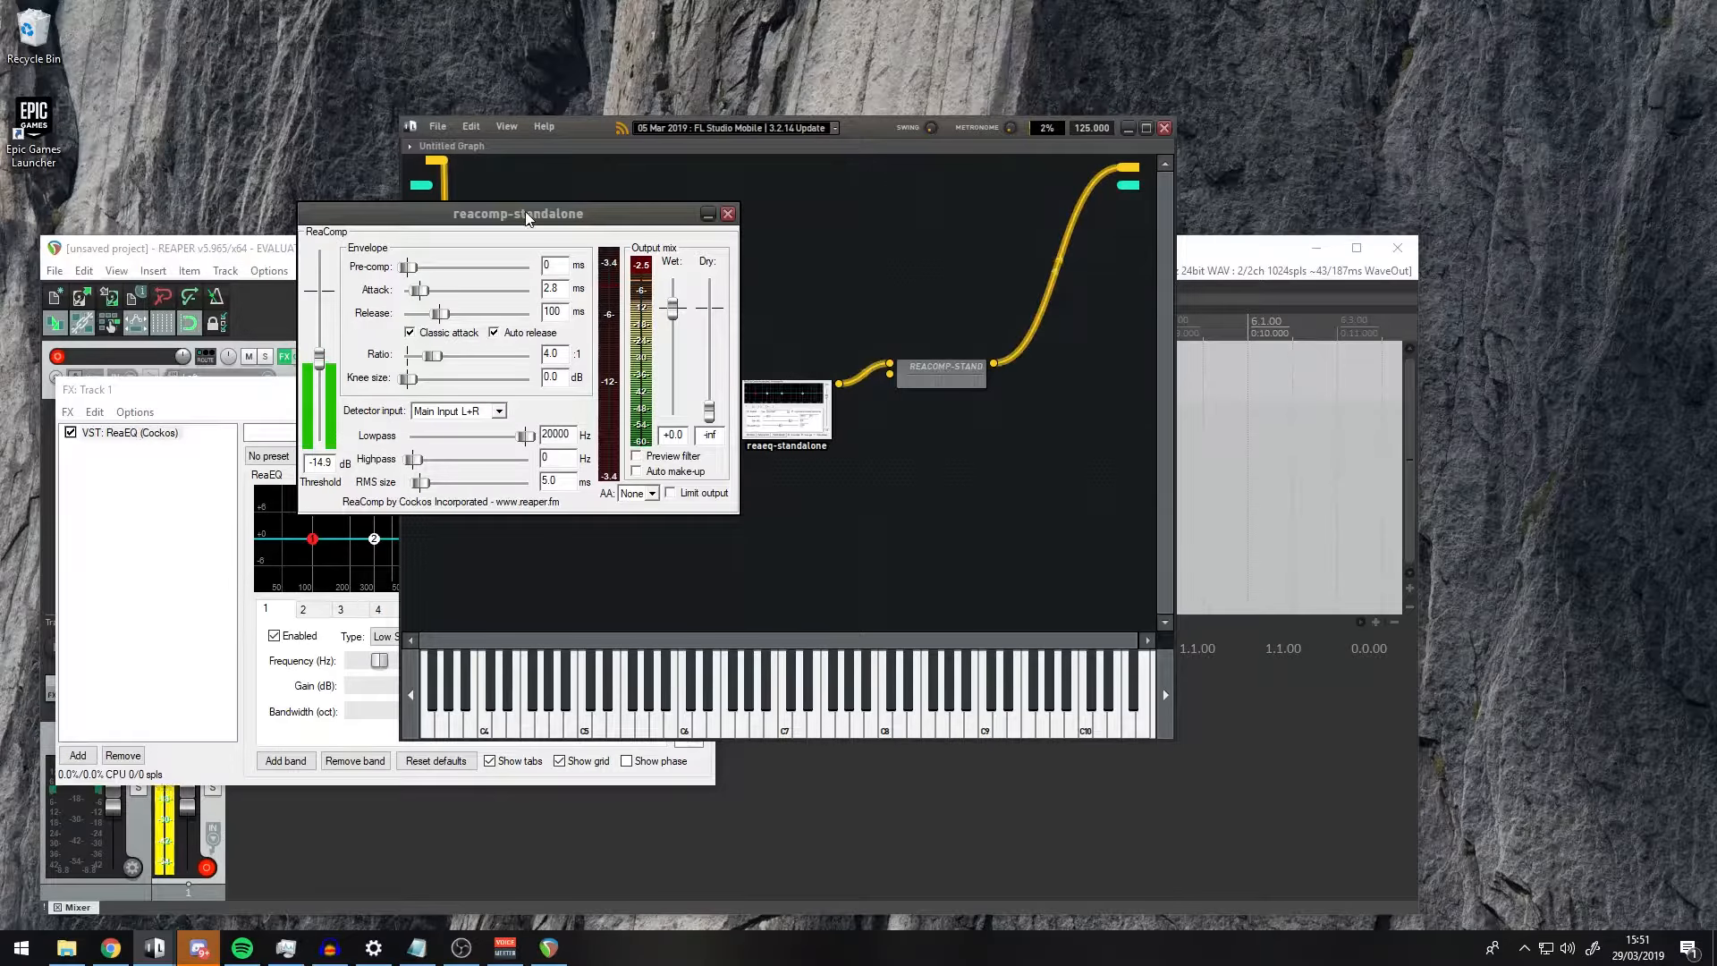
left_click_drag(528, 220, 759, 179)
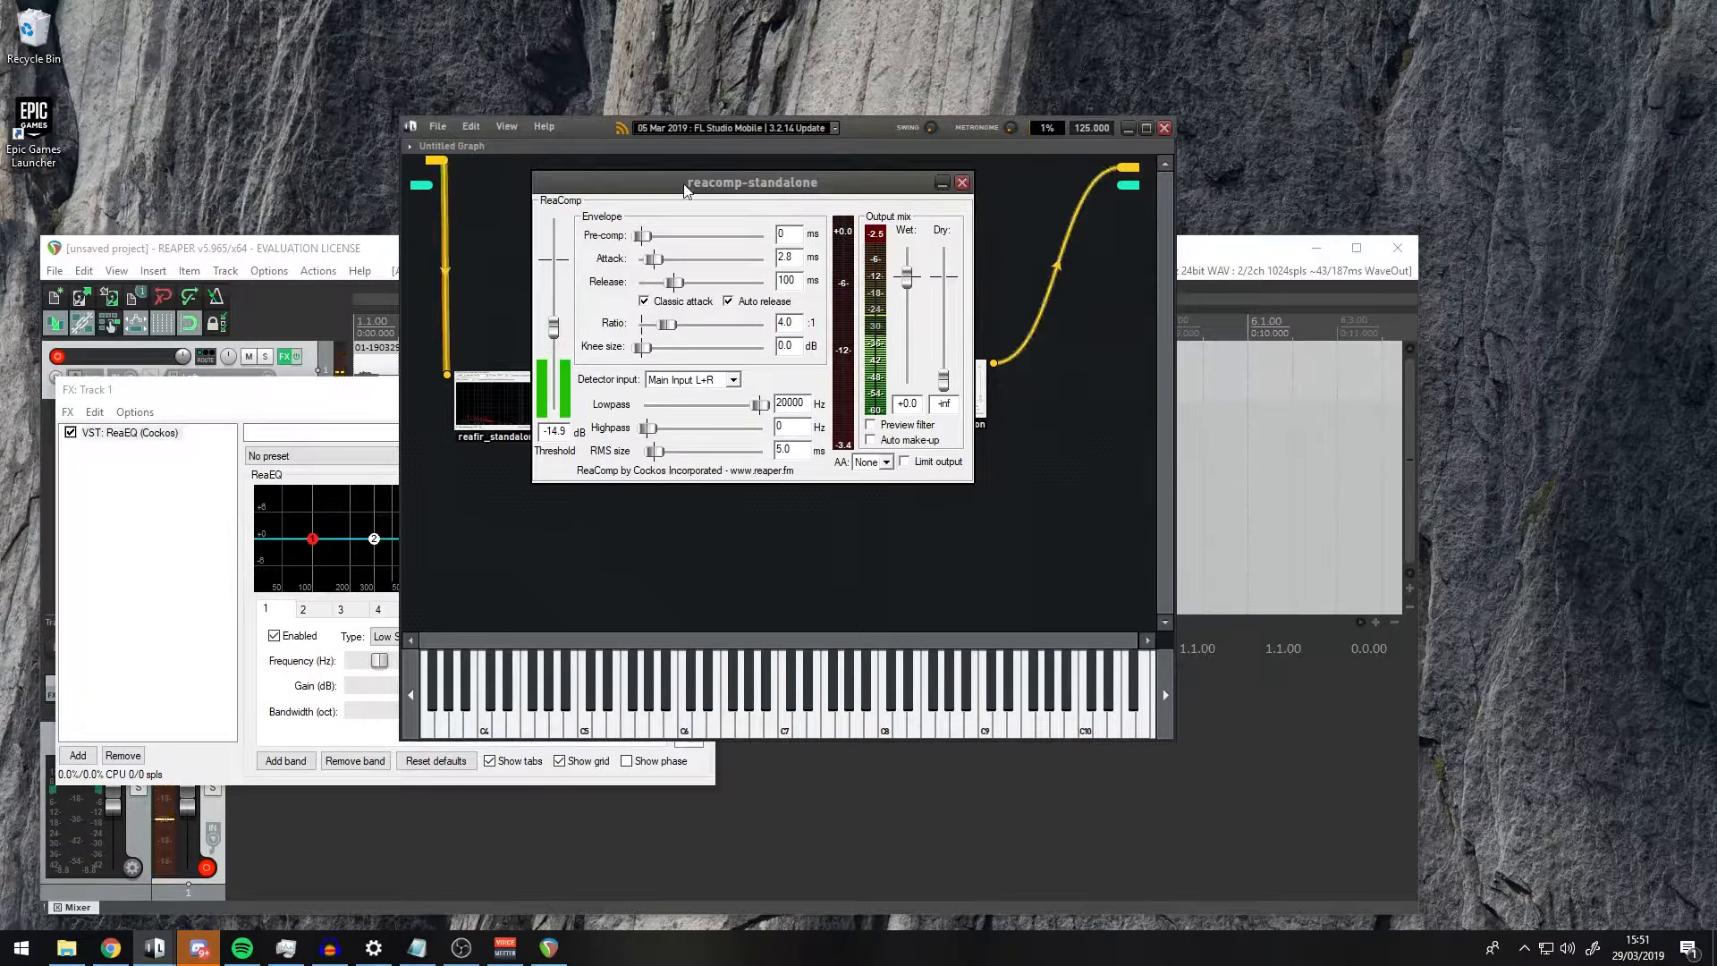
left_click_drag(685, 190, 783, 208)
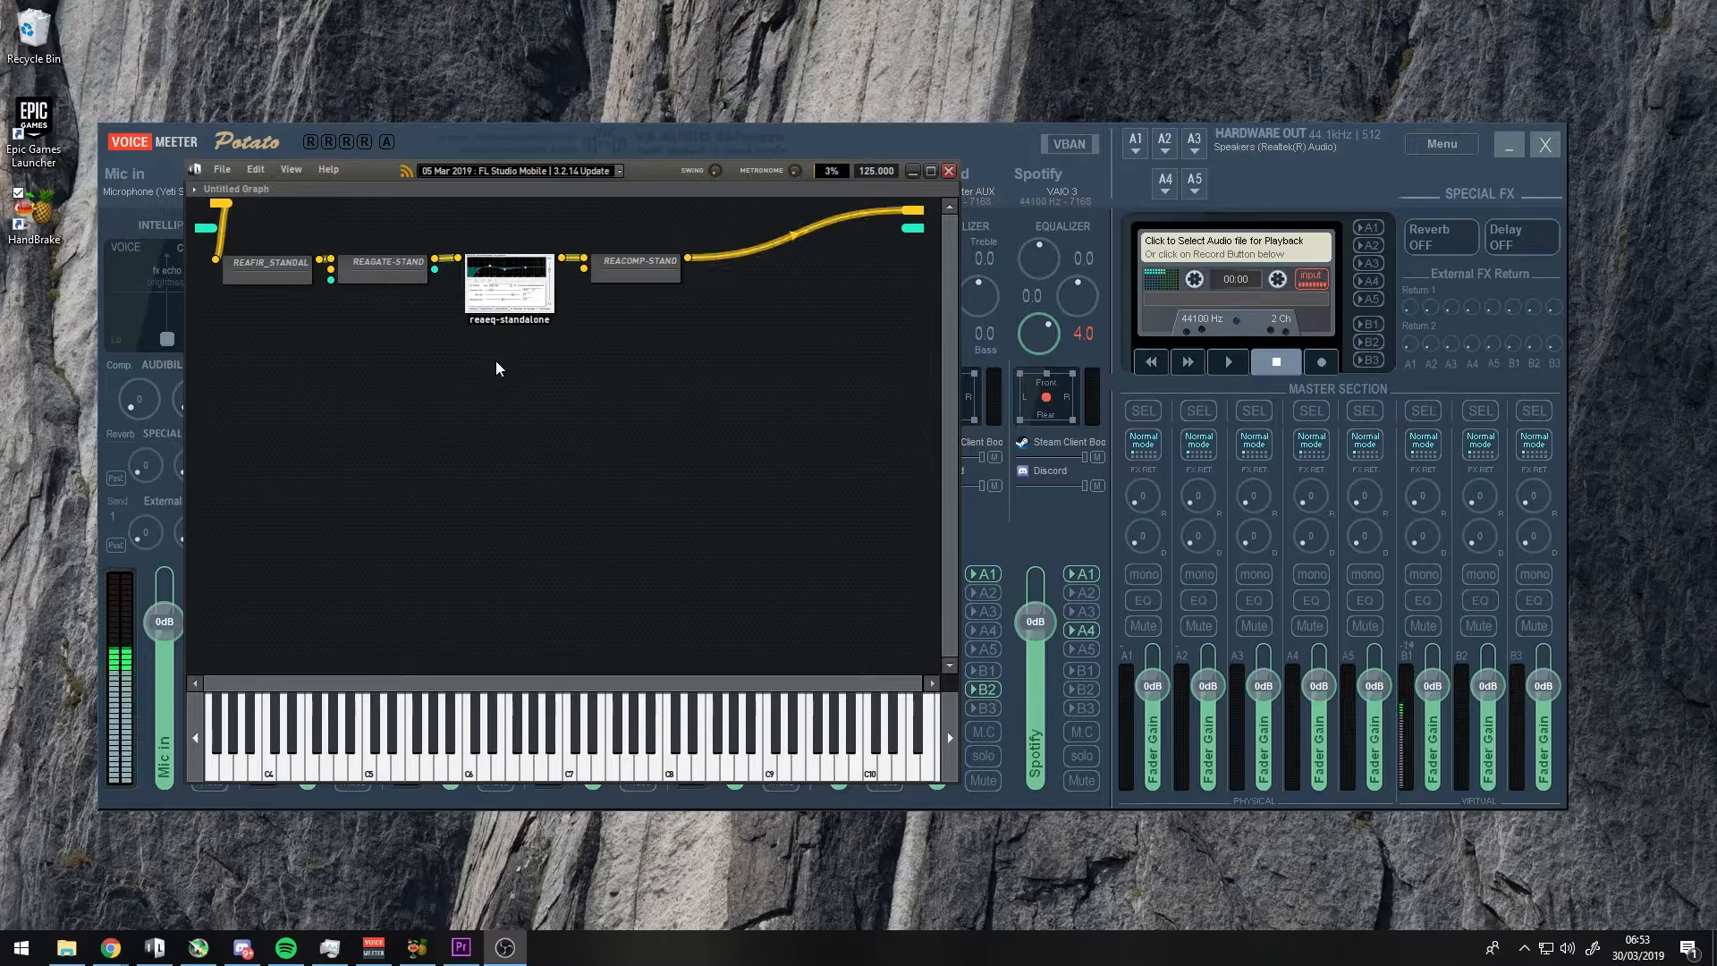
- Switch to VoiceMeeter Potato and review its menu options for settings and running at startup
left_click(1288, 175)
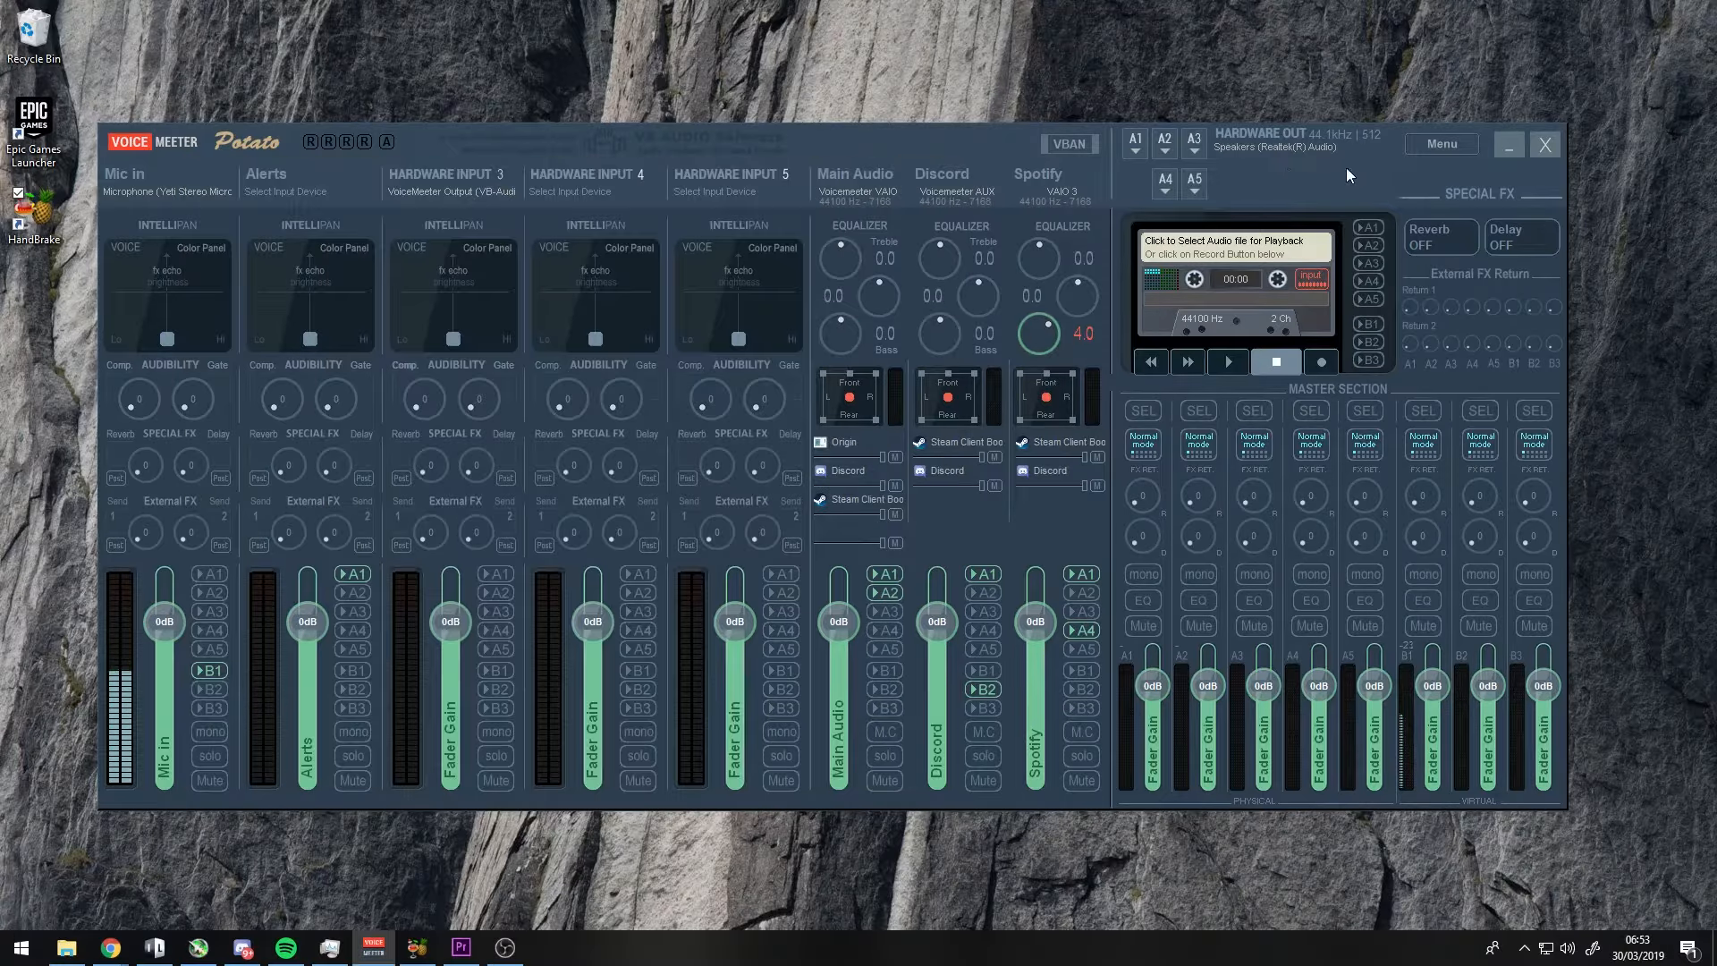
left_click(1430, 143)
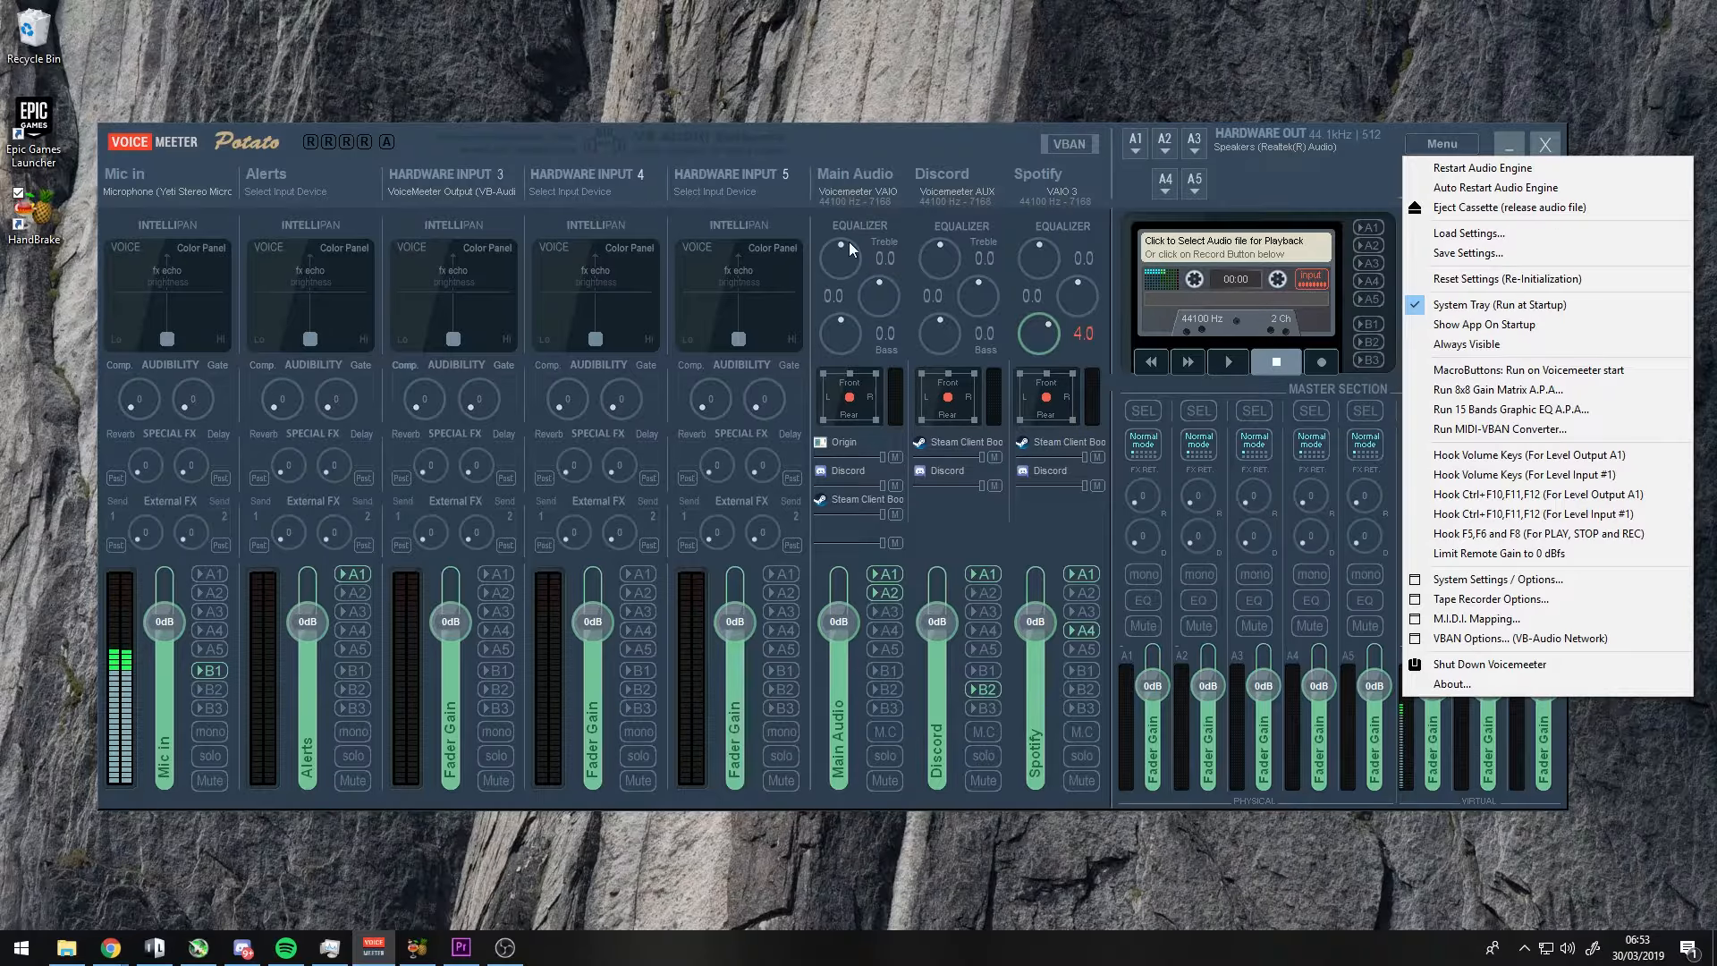
- Return to Minihost Modular and review its options for opening and saving the graph, without choosing one
left_click(154, 947)
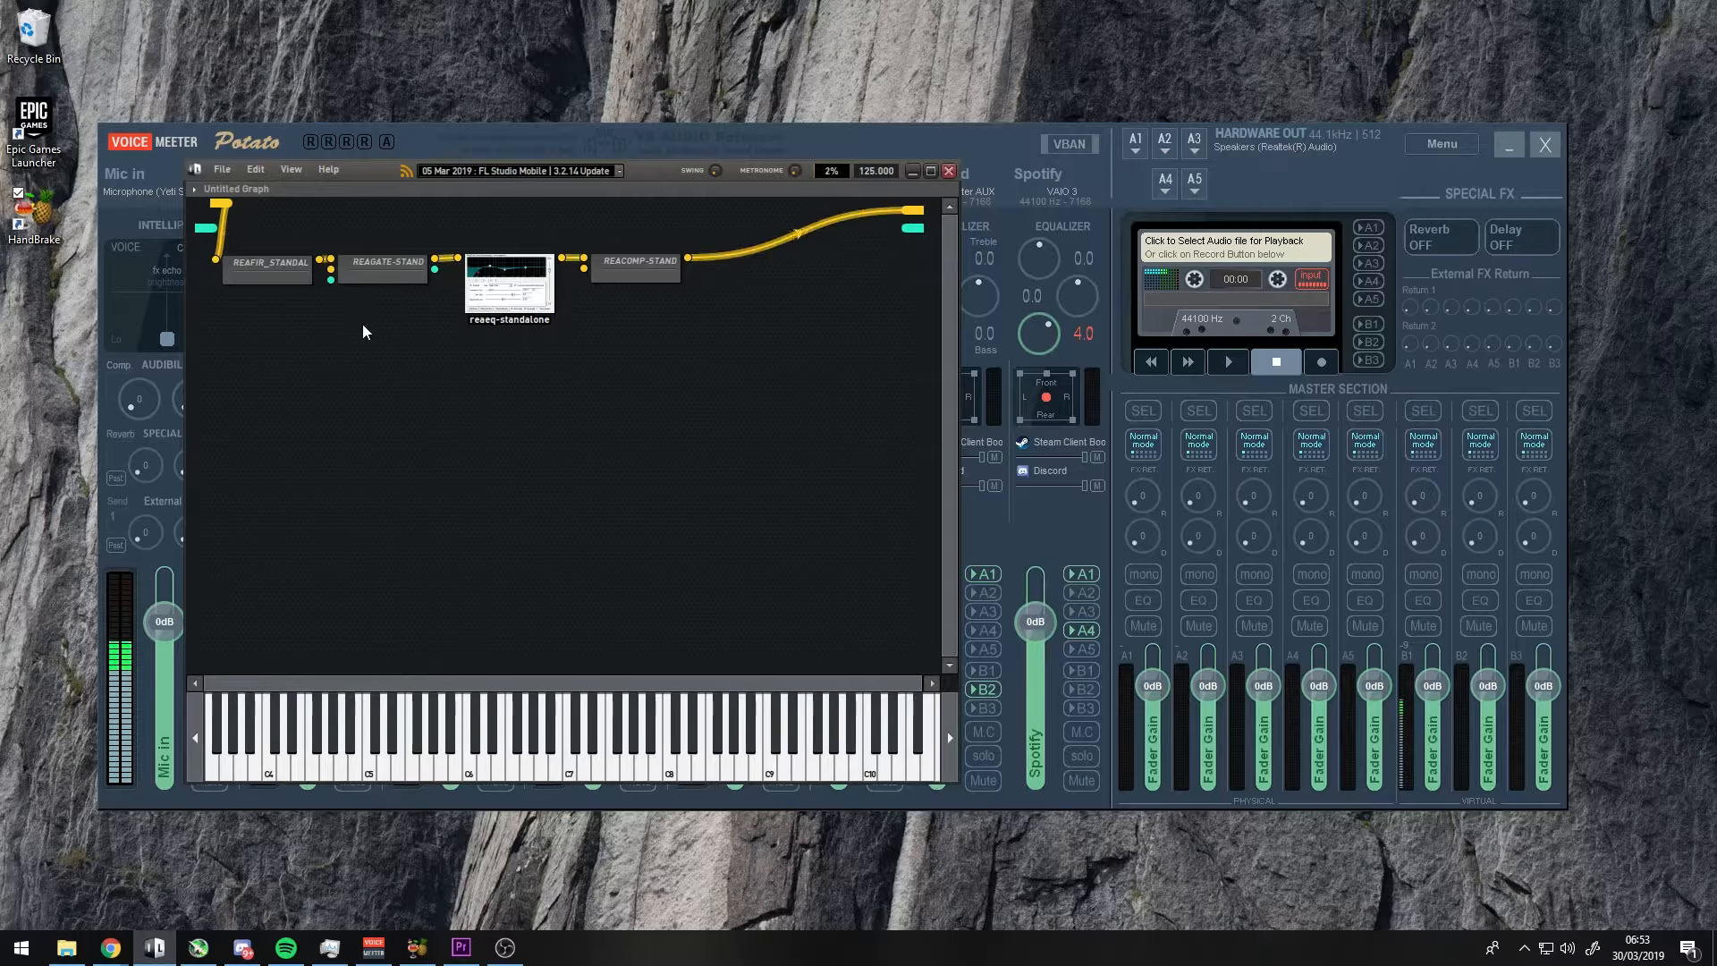
left_click(221, 169)
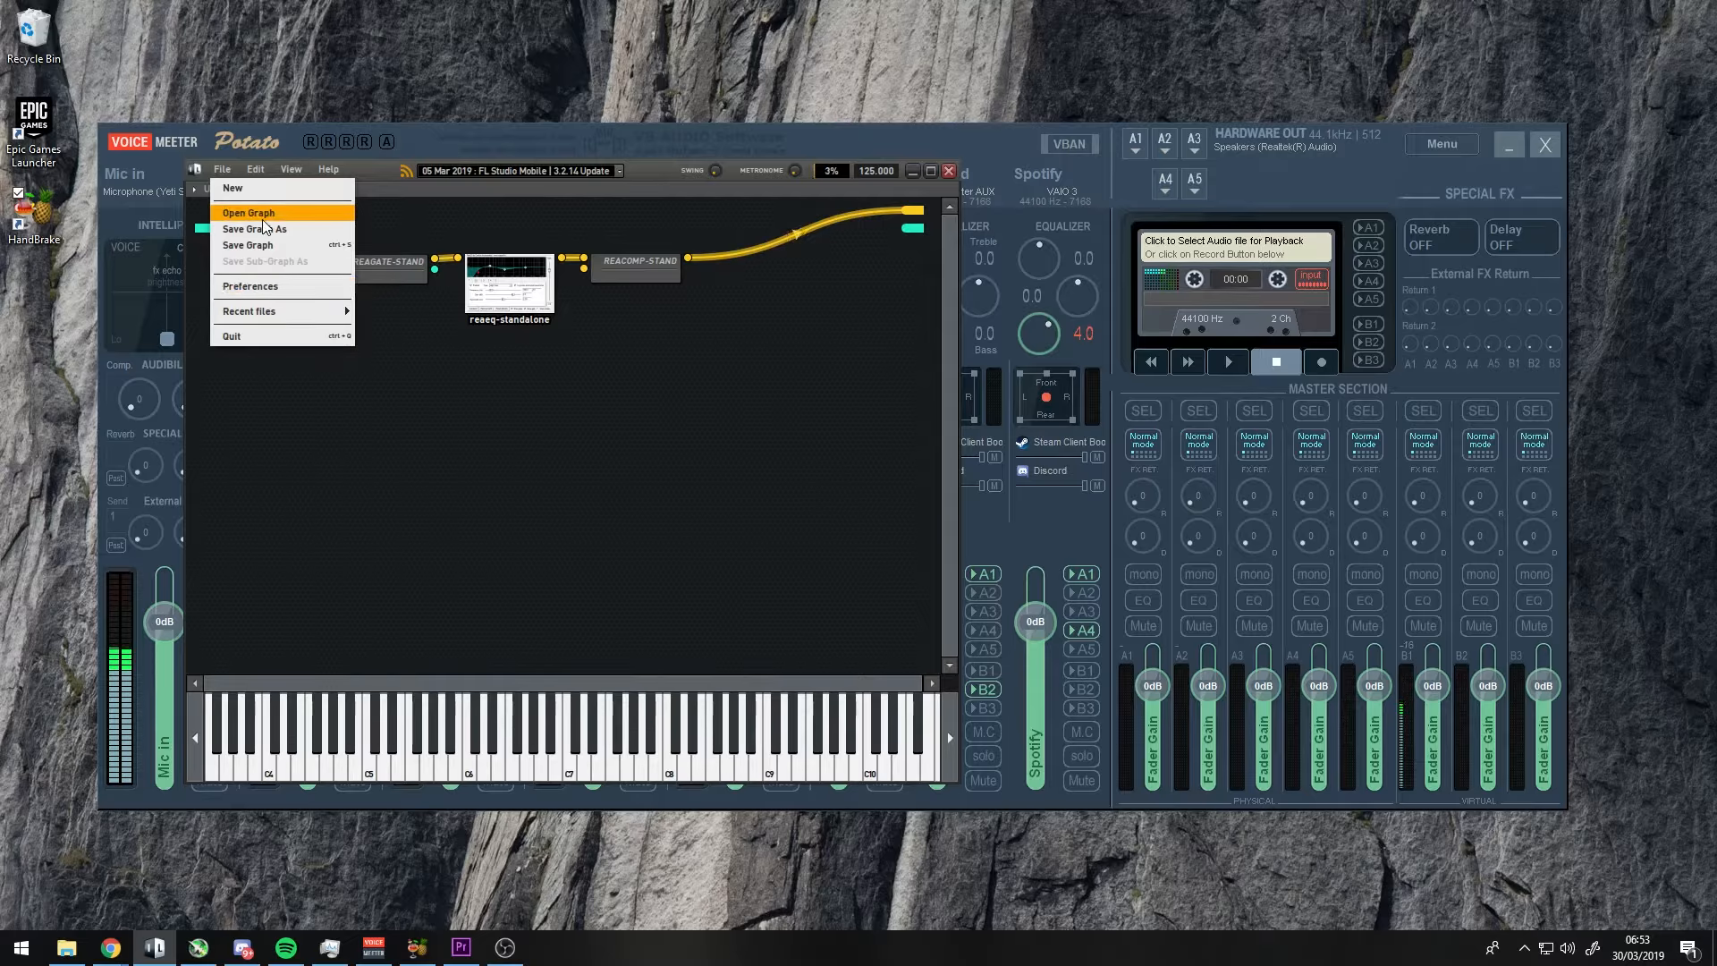
left_click(765, 347)
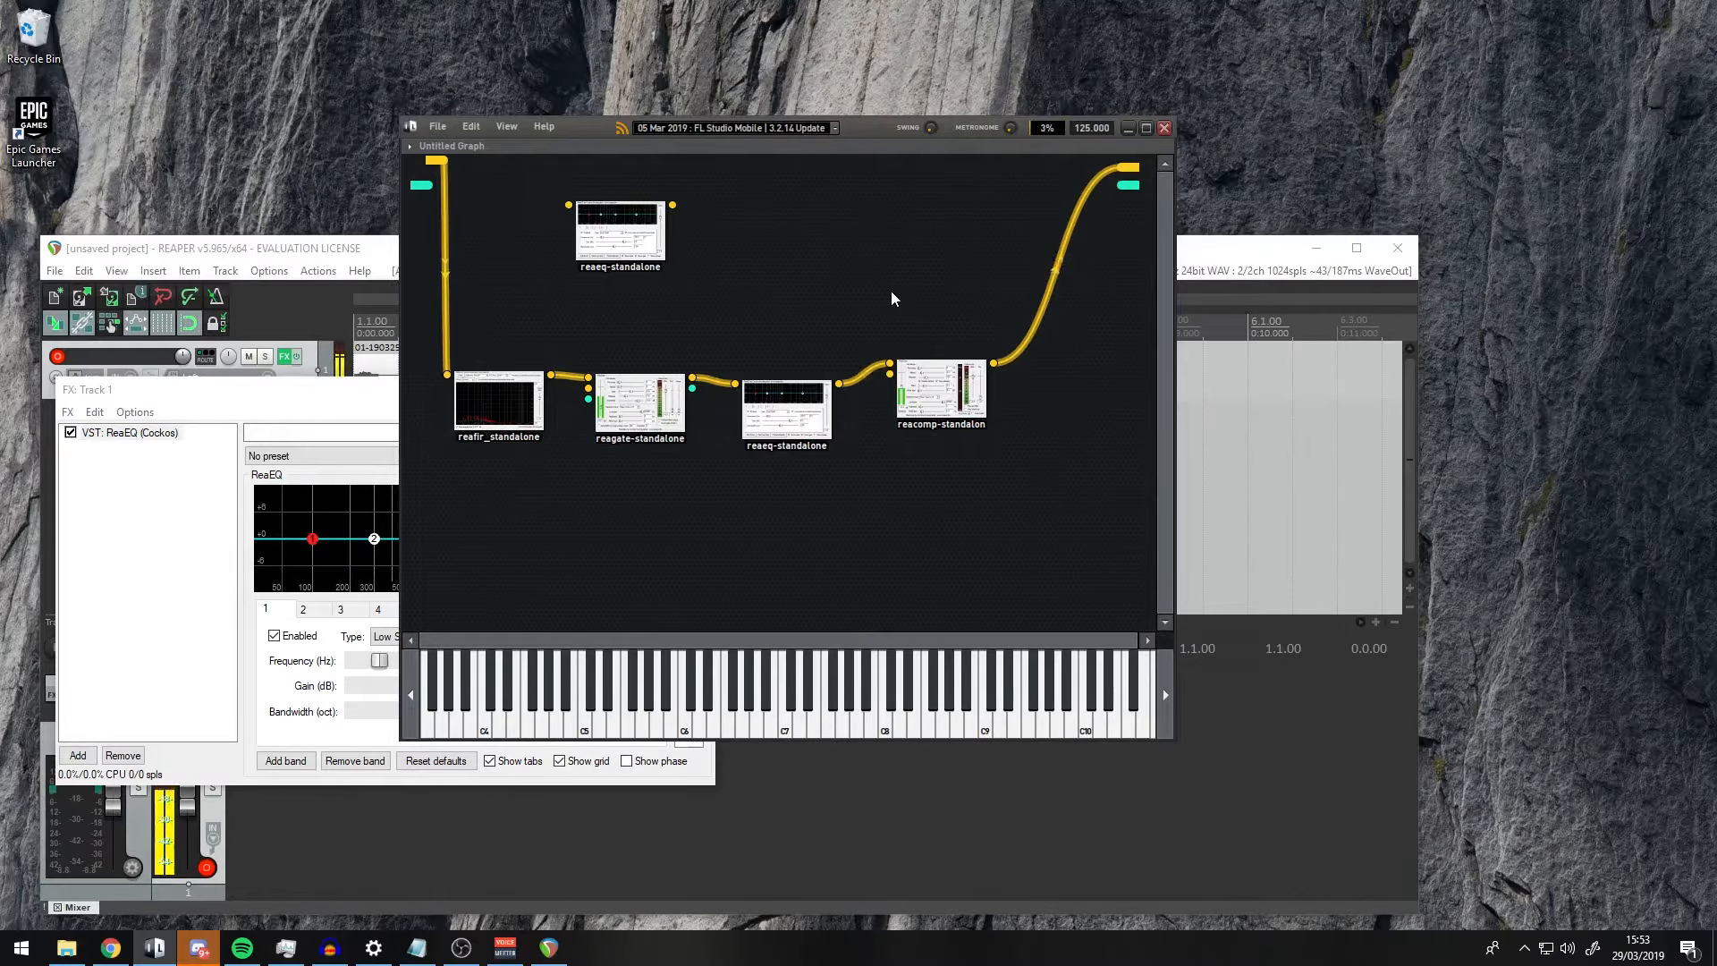
- Check the output and input devices chosen in the Windows sound settings, and close the settings
right_click(1567, 948)
left_click(1576, 821)
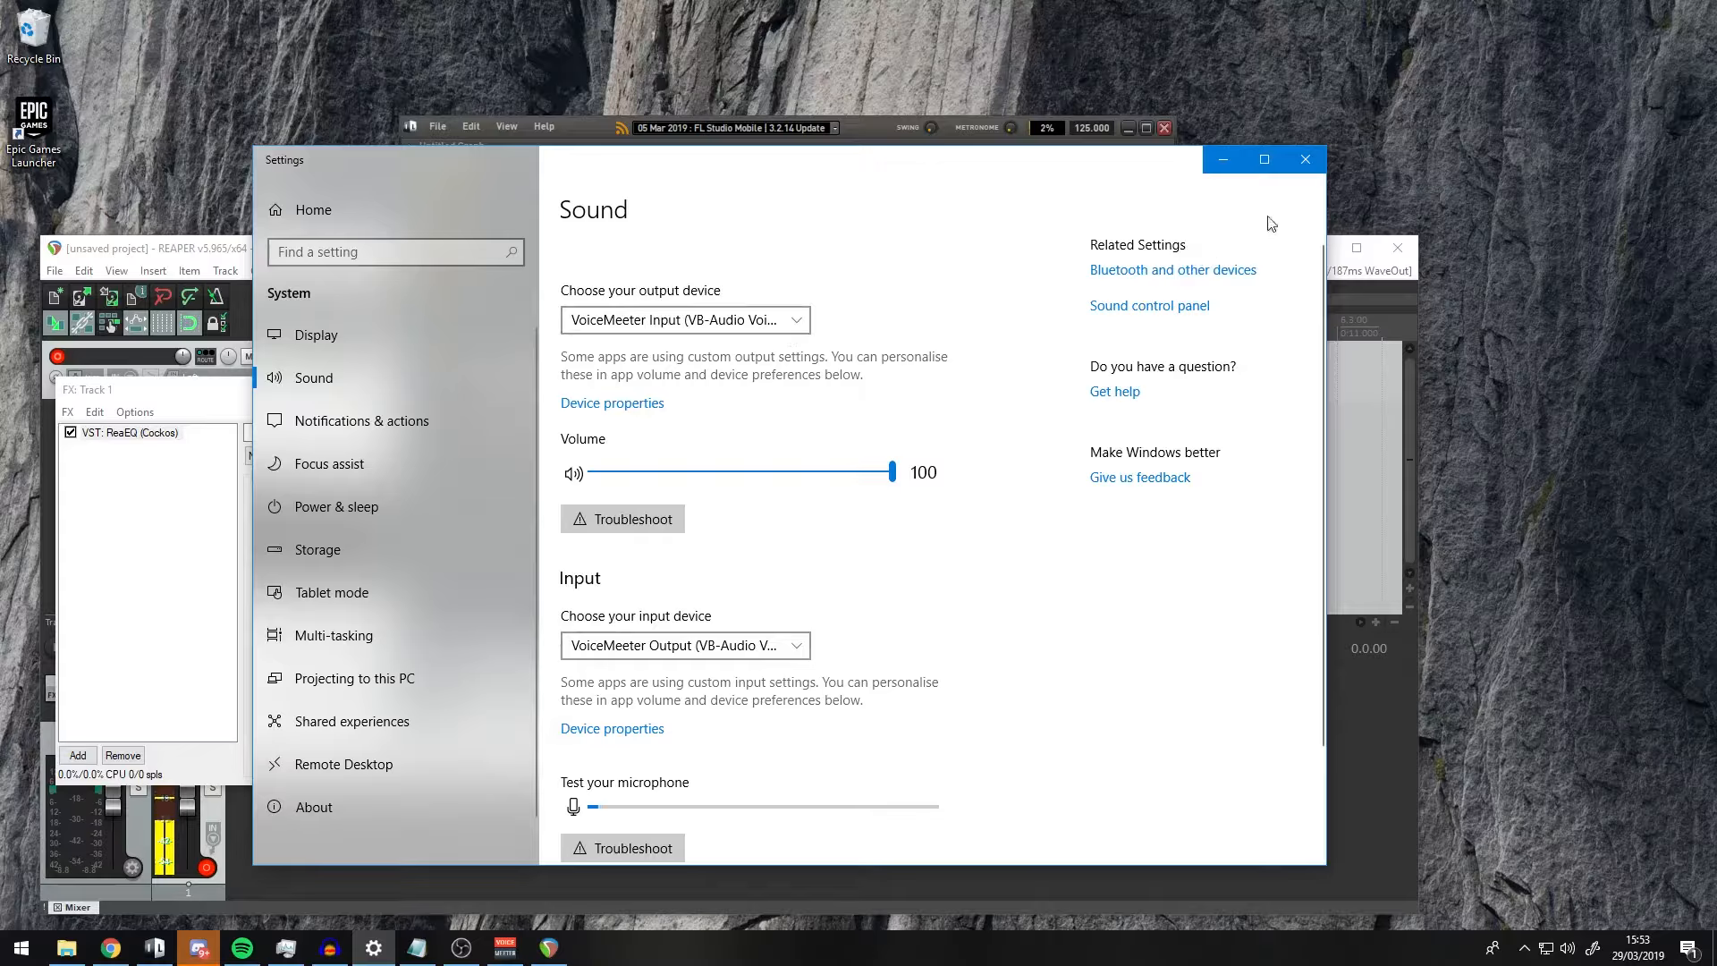
left_click(1305, 160)
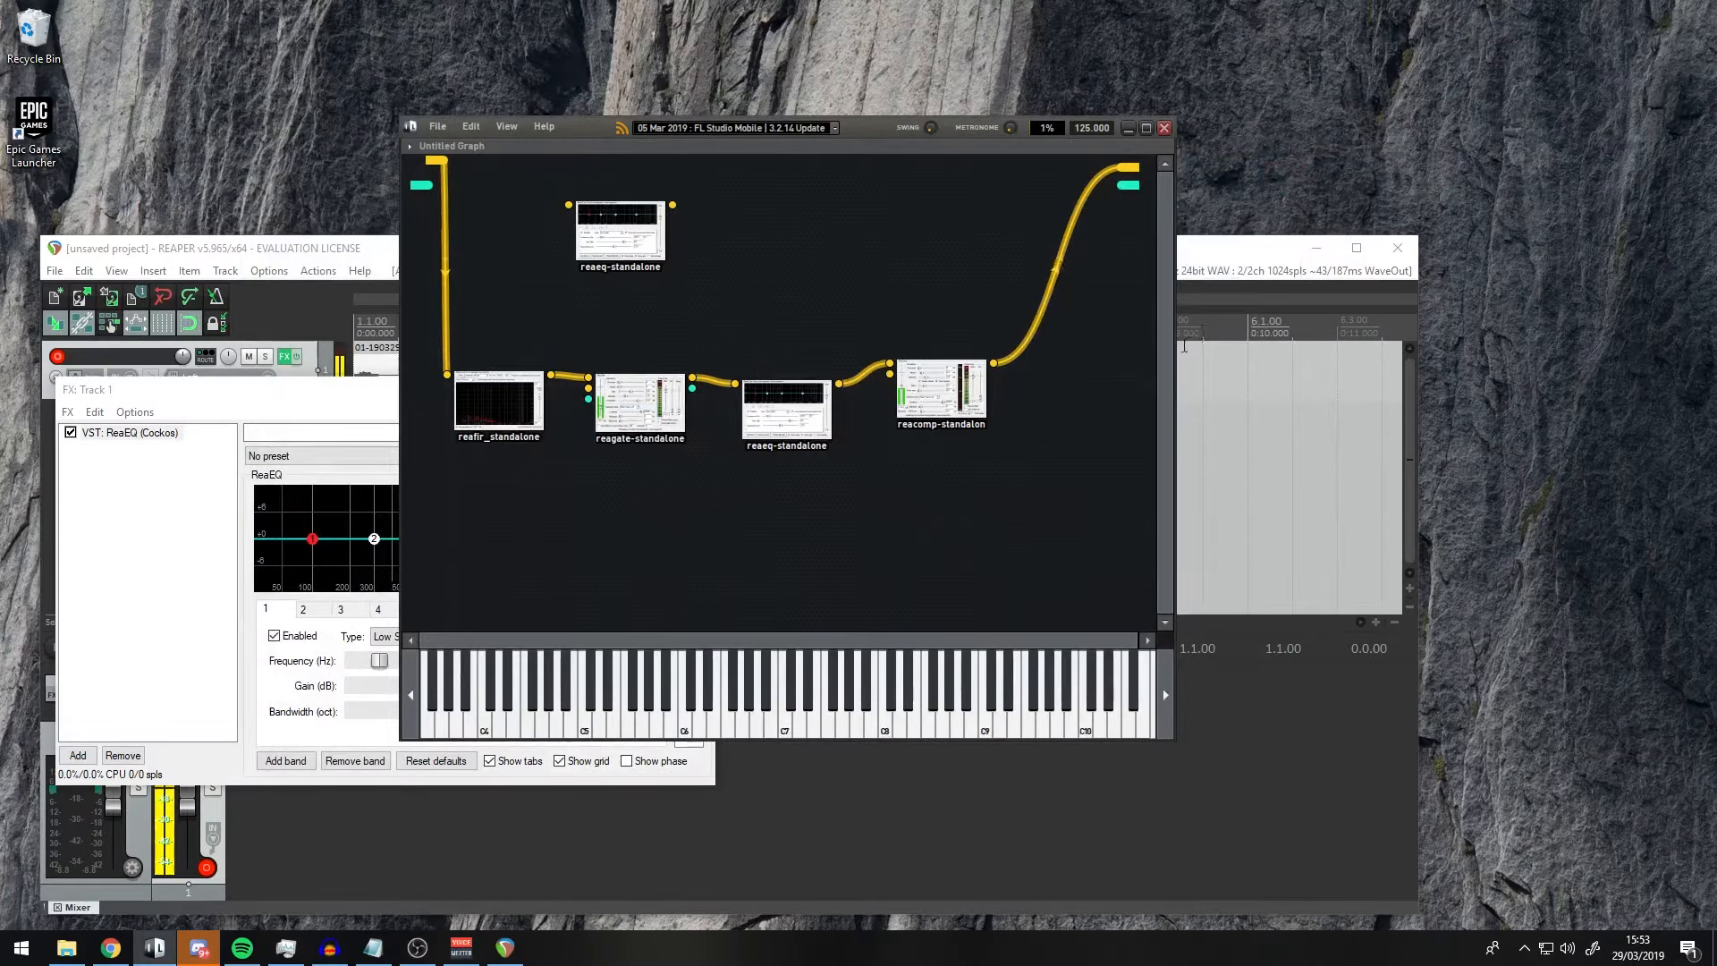